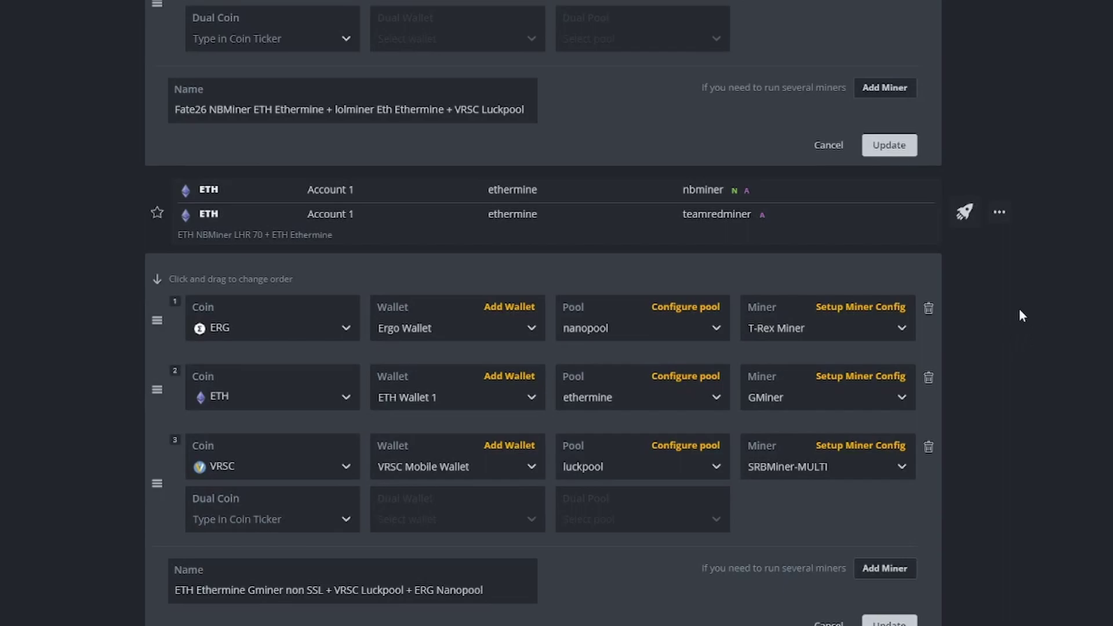
- Examine the extra config arguments of the lolMiner entry in the Fate26 three-miner flight sheet, and close its configuration without changes
{"action": "scroll", "coordinate": [1042, 300], "scroll_direction": "up", "scroll_amount": 3}
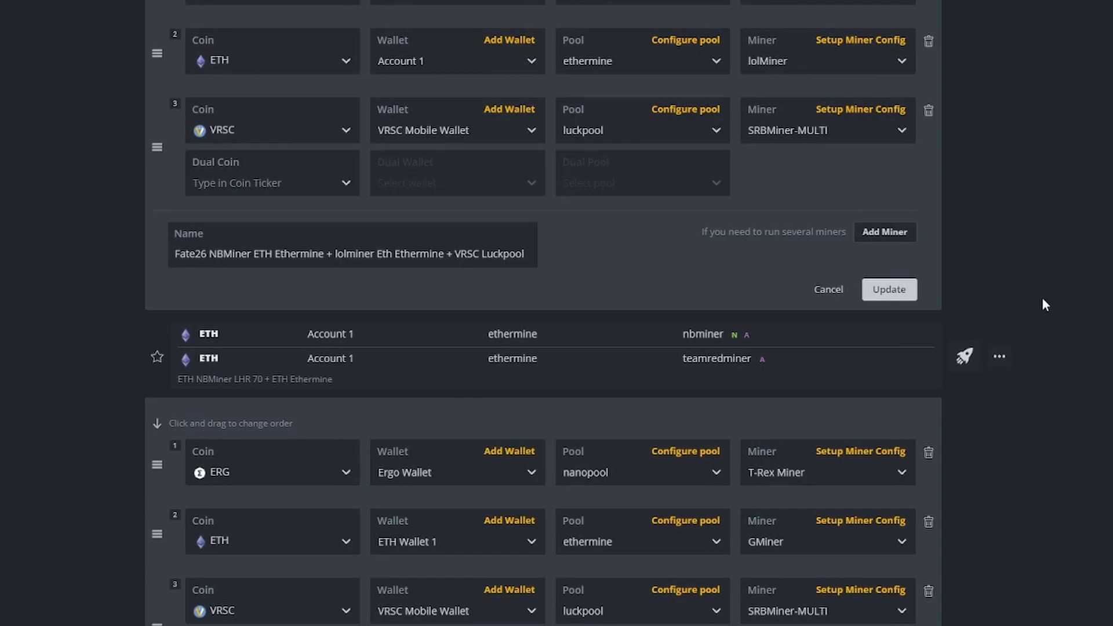
{"action": "left_click", "coordinate": [869, 40]}
{"action": "left_click", "coordinate": [488, 379]}
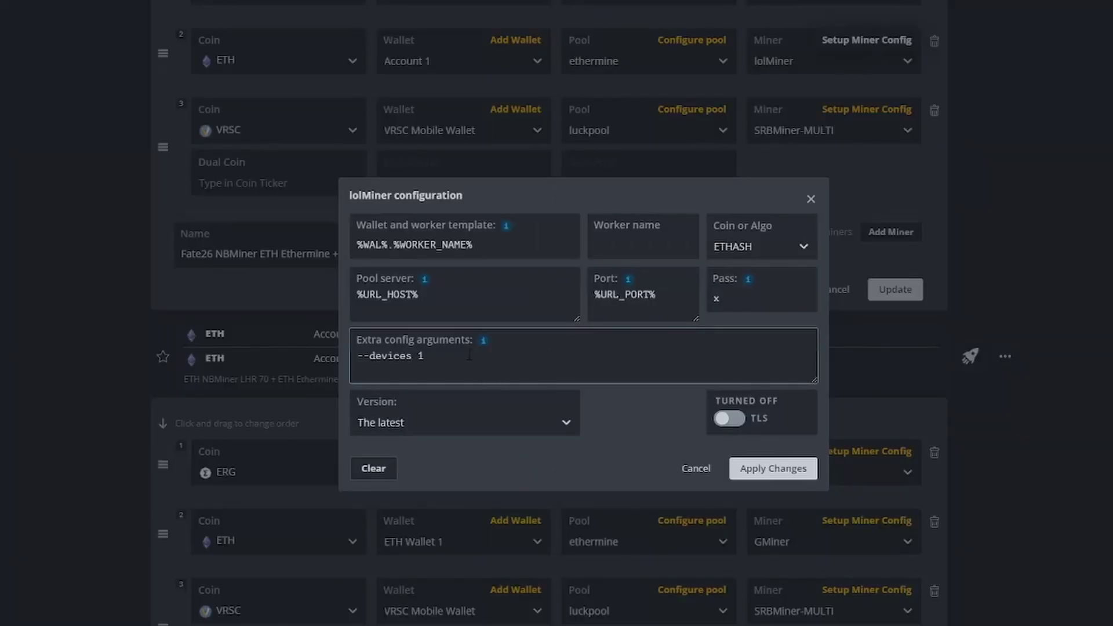
{"action": "left_click", "coordinate": [473, 354]}
{"action": "left_click_drag", "start_coordinate": [457, 364], "coordinate": [346, 350]}
{"action": "left_click", "coordinate": [438, 354]}
{"action": "left_click_drag", "start_coordinate": [423, 356], "coordinate": [328, 361]}
{"action": "left_click", "coordinate": [451, 361]}
{"action": "left_click", "coordinate": [812, 200]}
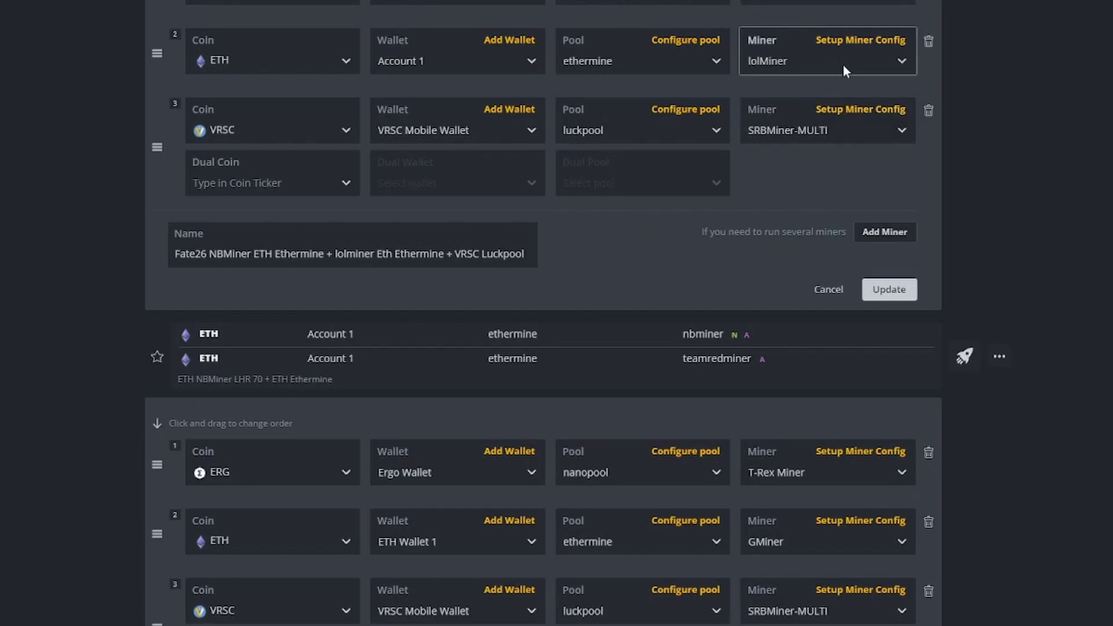
- Review the name of the three-miner flight sheet and look through the worker's active and other flight sheets
{"action": "scroll", "coordinate": [843, 64], "scroll_direction": "up", "scroll_amount": 2}
{"action": "left_click", "coordinate": [316, 401]}
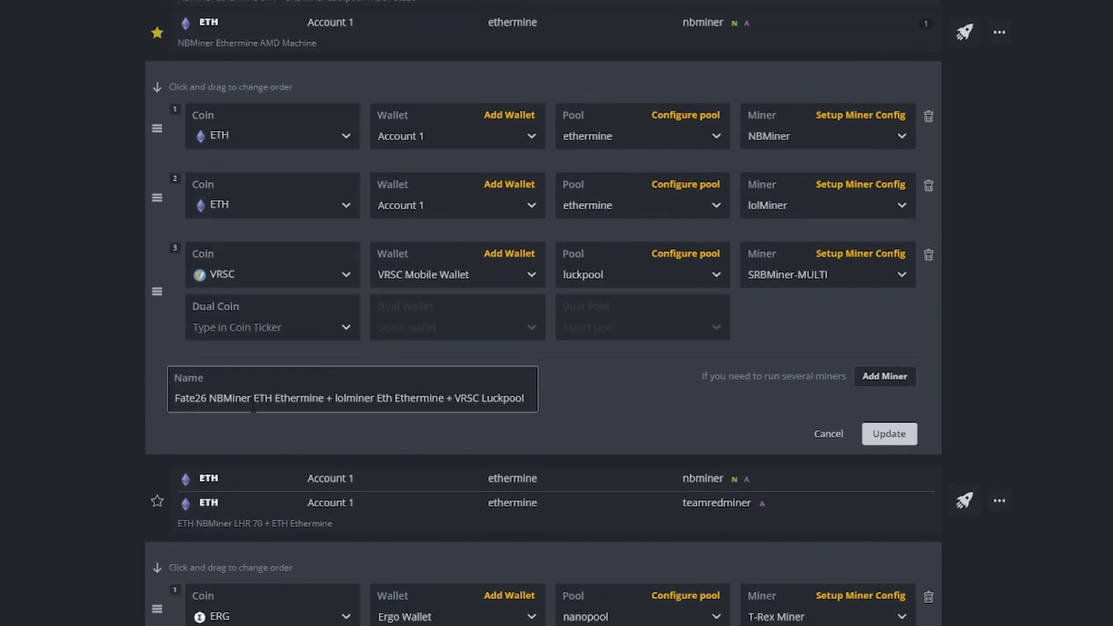
{"action": "left_click_drag", "start_coordinate": [179, 398], "coordinate": [528, 403]}
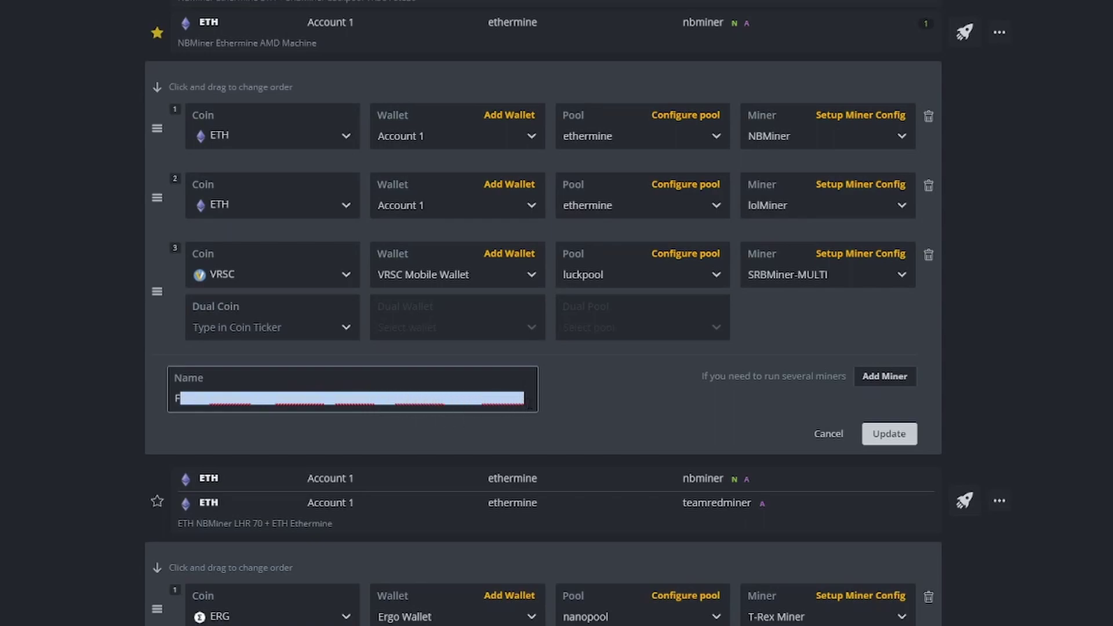
{"action": "left_click", "coordinate": [532, 401]}
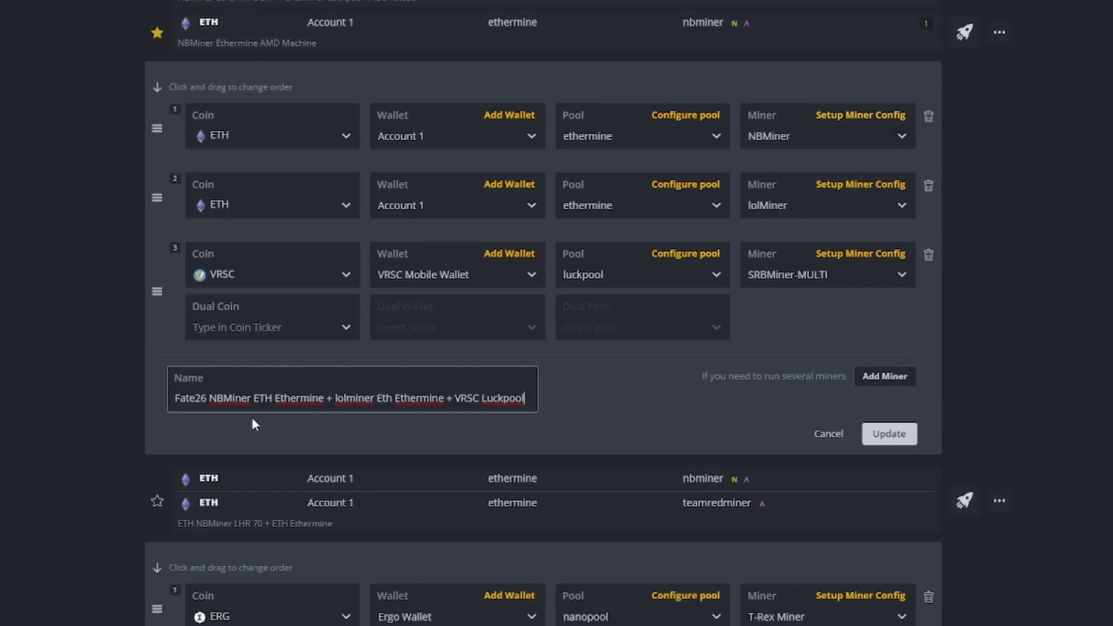
{"action": "scroll", "coordinate": [771, 269], "scroll_direction": "up", "scroll_amount": 6}
{"action": "scroll", "coordinate": [532, 168], "scroll_direction": "up", "scroll_amount": 4}
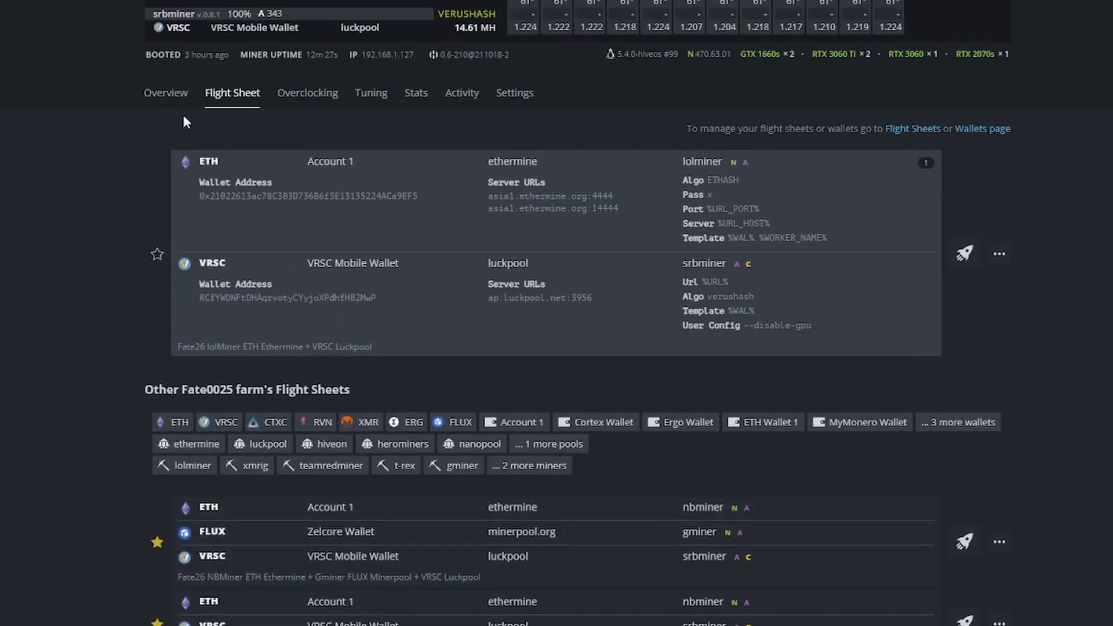
{"action": "scroll", "coordinate": [231, 104], "scroll_direction": "down", "scroll_amount": 10}
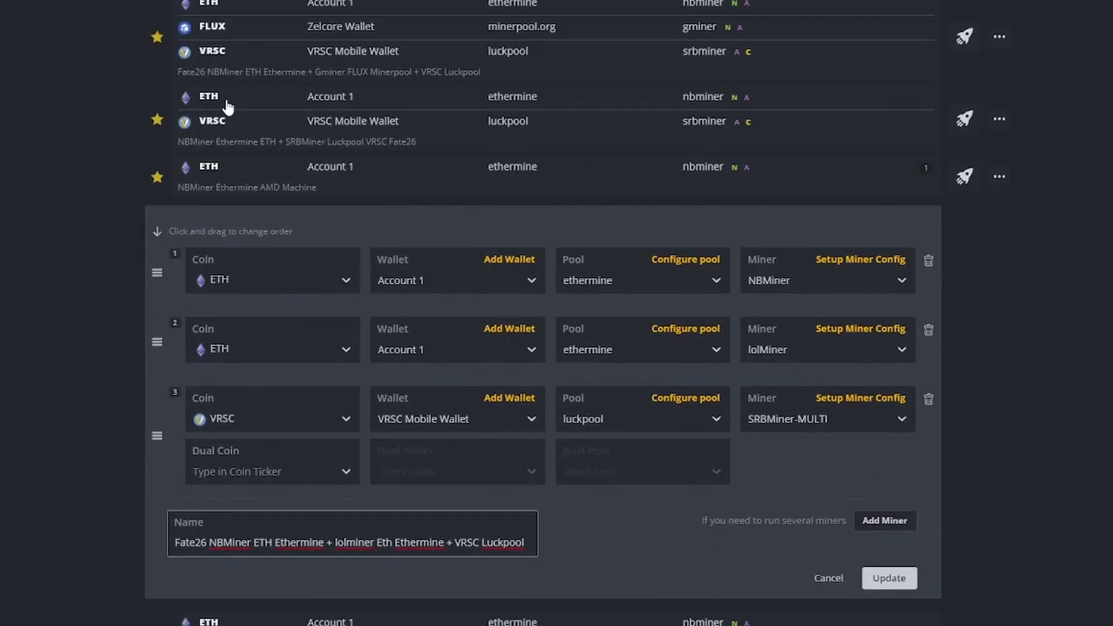
{"action": "scroll", "coordinate": [742, 141], "scroll_direction": "up", "scroll_amount": 4}
{"action": "scroll", "coordinate": [742, 142], "scroll_direction": "down", "scroll_amount": 3}
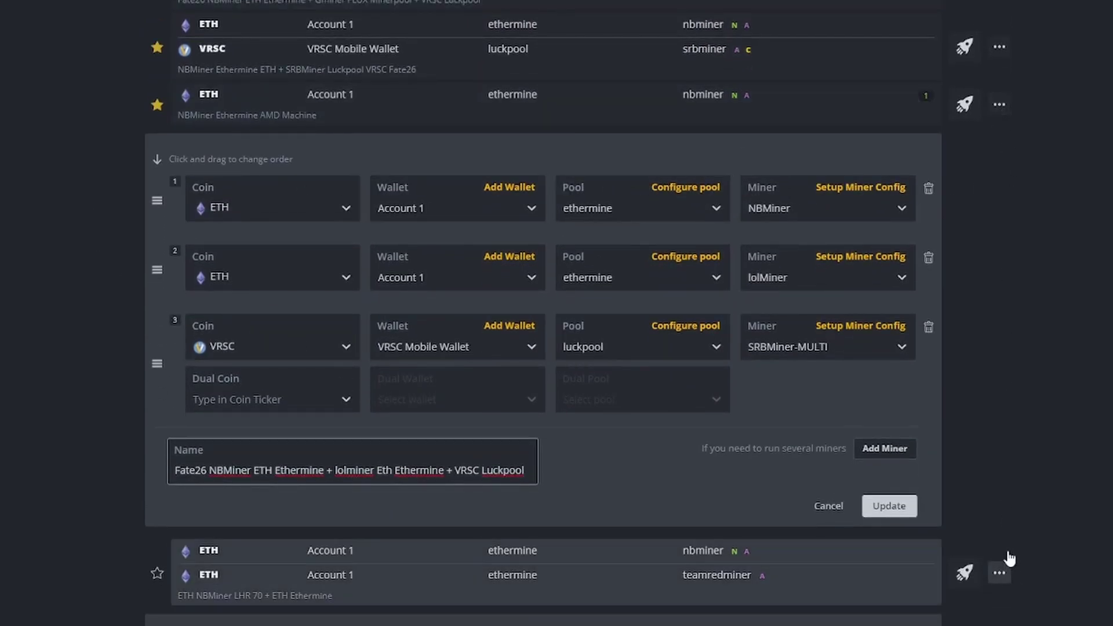
- Open the NBMiner Ethermine AMD Machine flight sheet for editing and search its available miners for lolMiner
{"action": "left_click", "coordinate": [999, 106]}
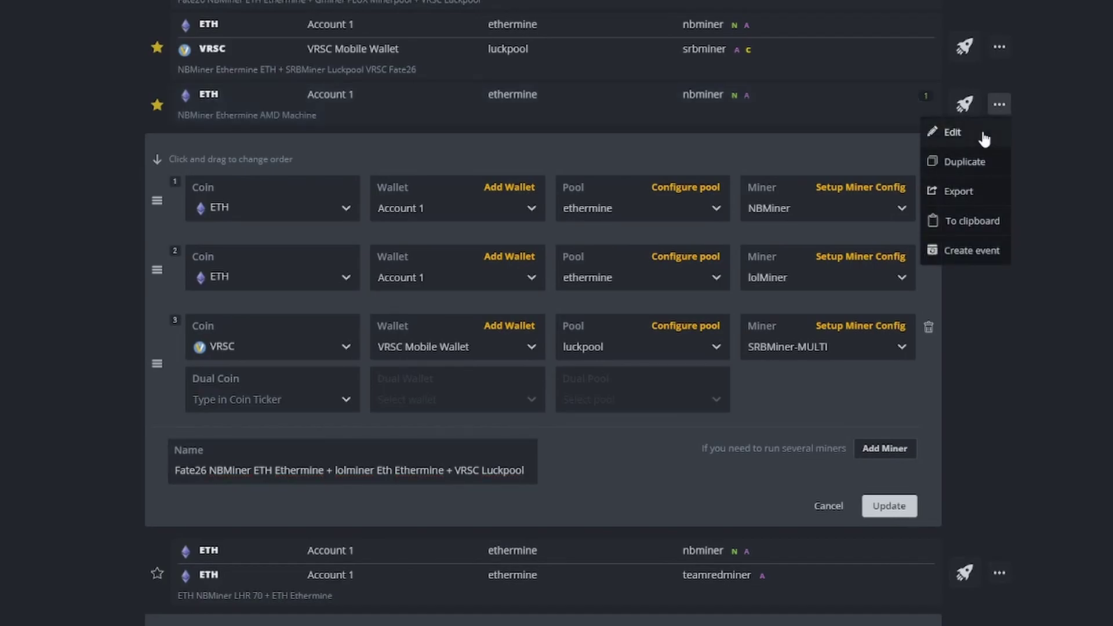
{"action": "left_click", "coordinate": [985, 133]}
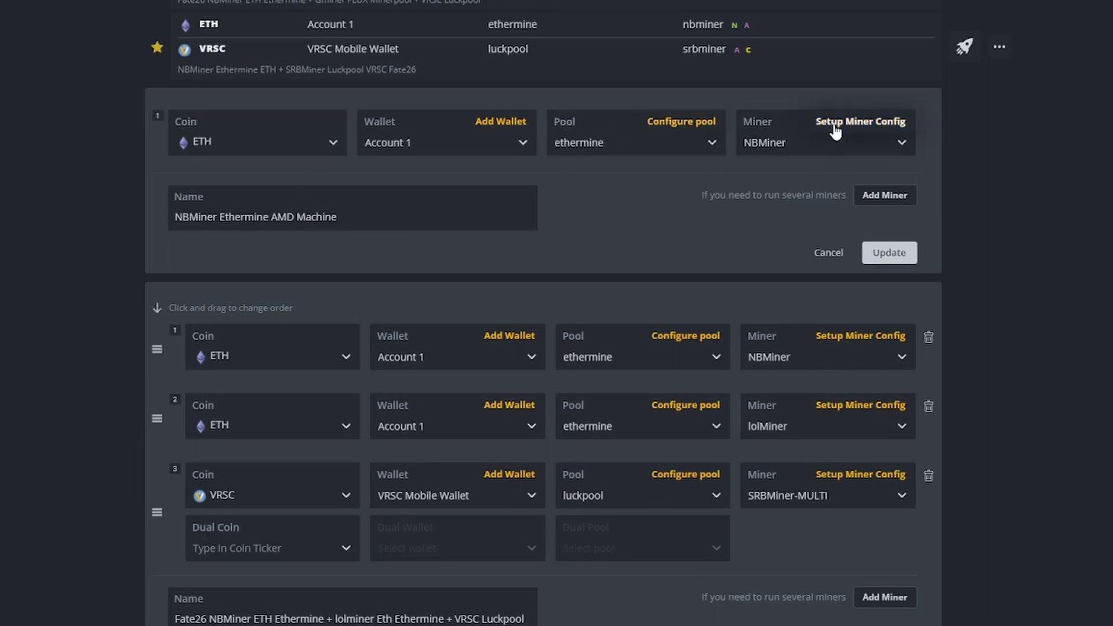
{"action": "left_click", "coordinate": [903, 144]}
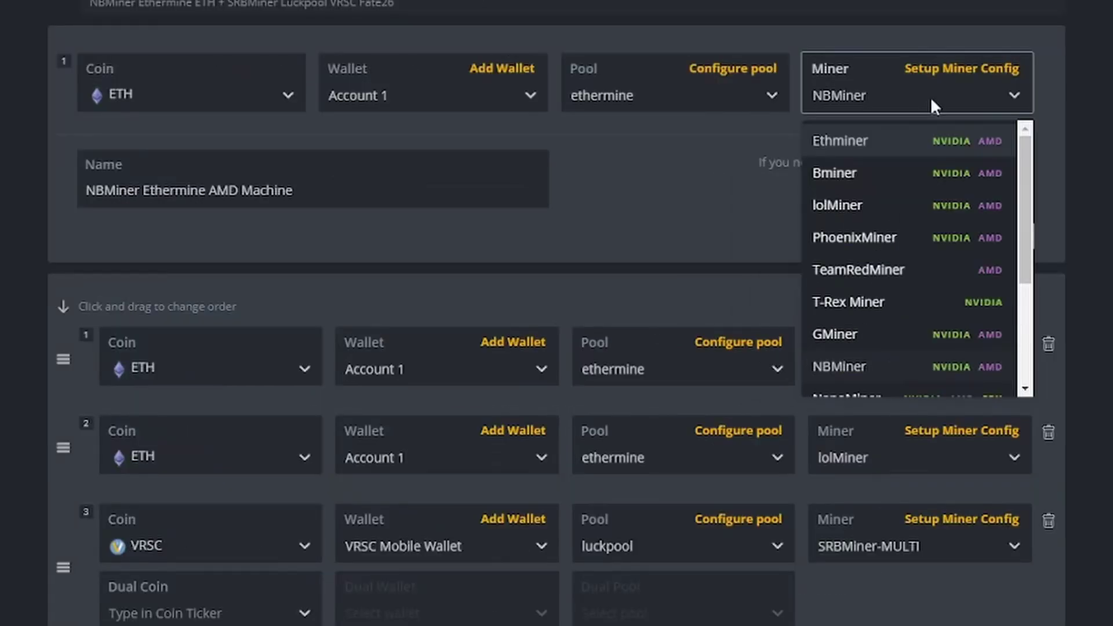
{"action": "type", "text": "lolmi"}
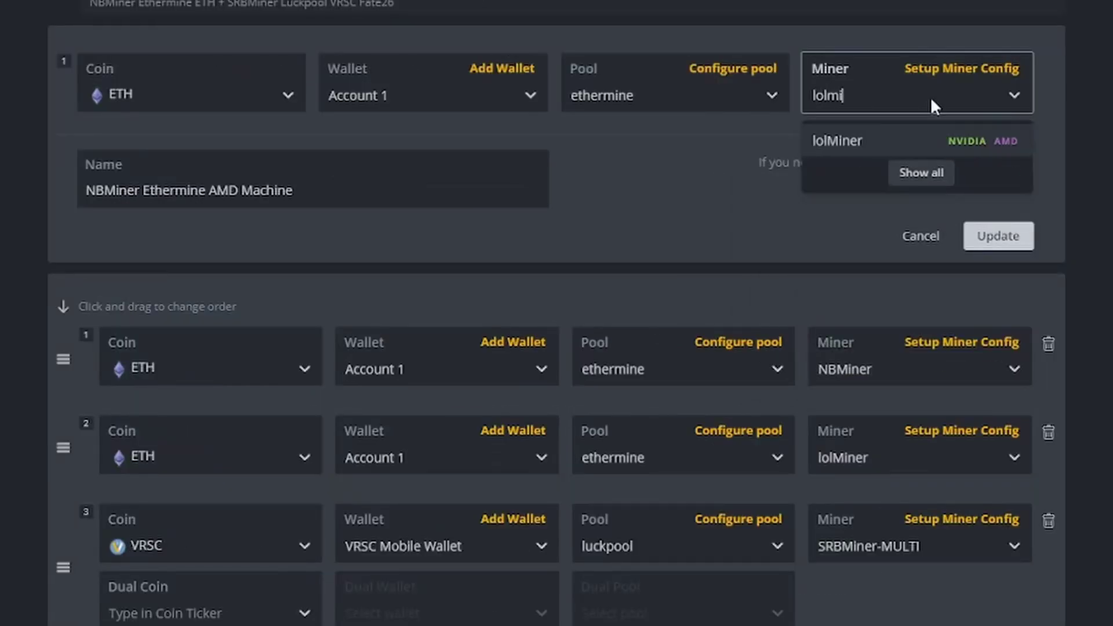
{"action": "type", "text": "ner"}
{"action": "left_click", "coordinate": [922, 172]}
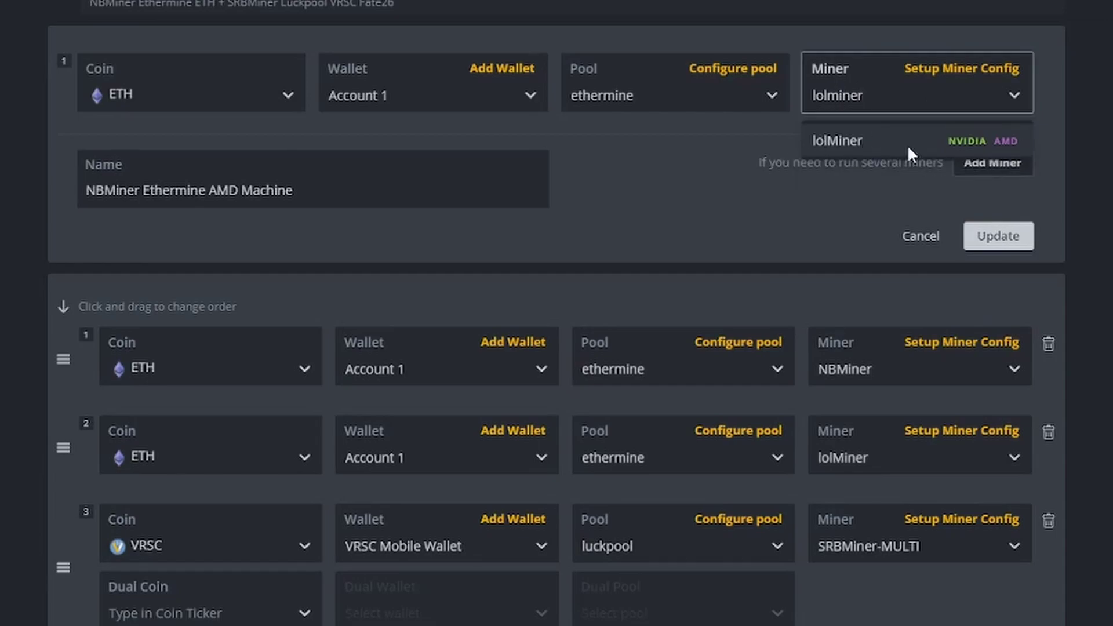
{"action": "key", "text": "Escape"}
- Browse the full list of available miners, checking which of them support NVIDIA, AMD or CPU
{"action": "left_click", "coordinate": [951, 96]}
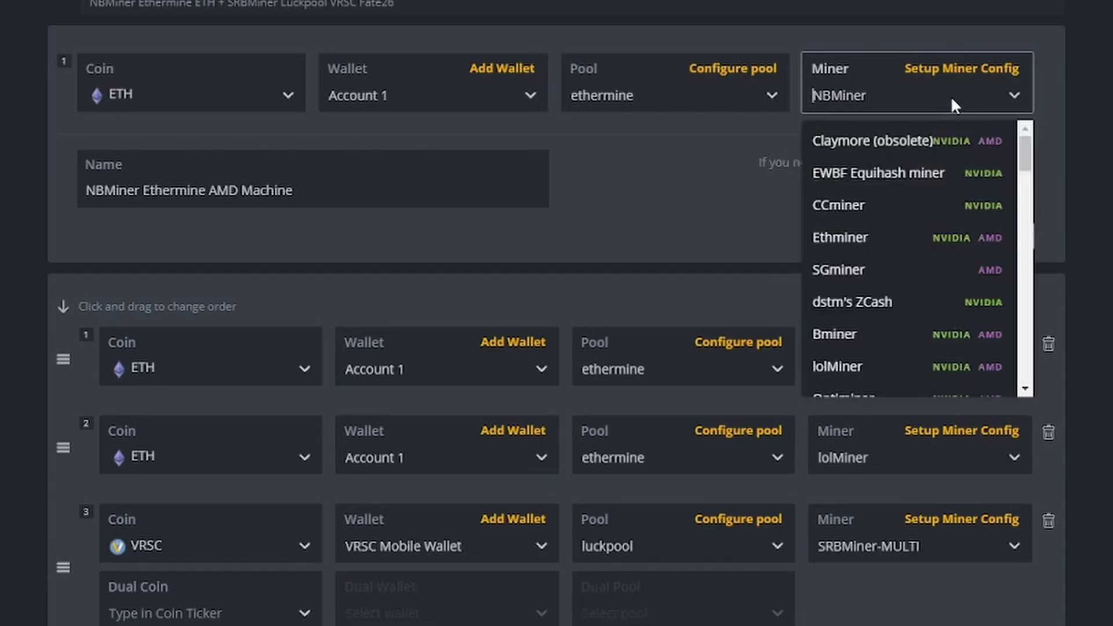
{"action": "scroll", "coordinate": [943, 282], "scroll_direction": "down", "scroll_amount": 15}
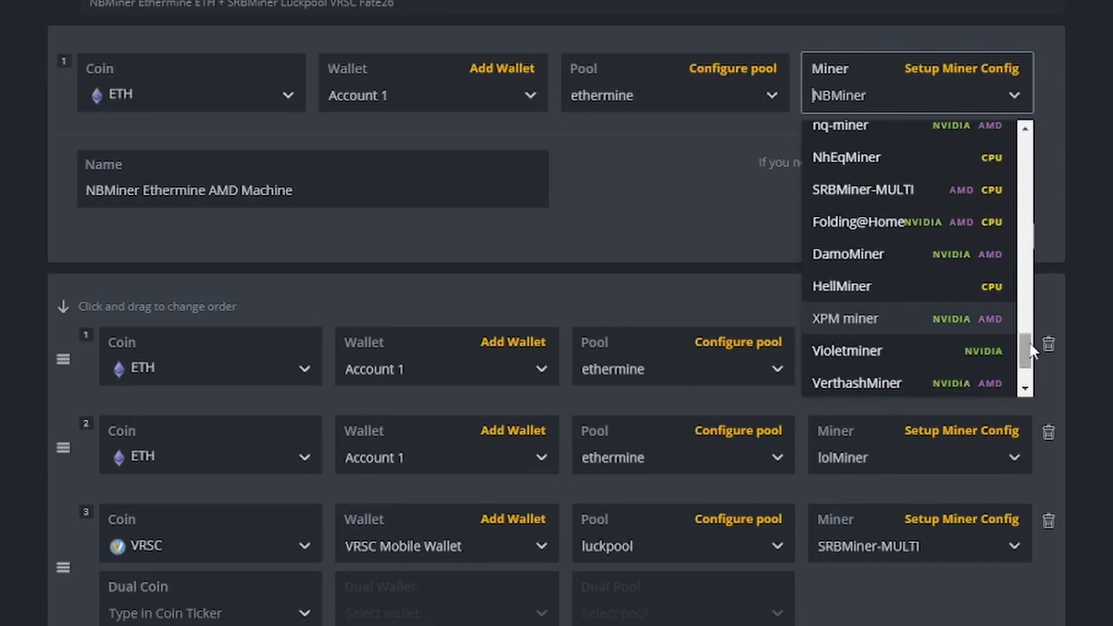
{"action": "scroll", "coordinate": [968, 370], "scroll_direction": "up", "scroll_amount": 13}
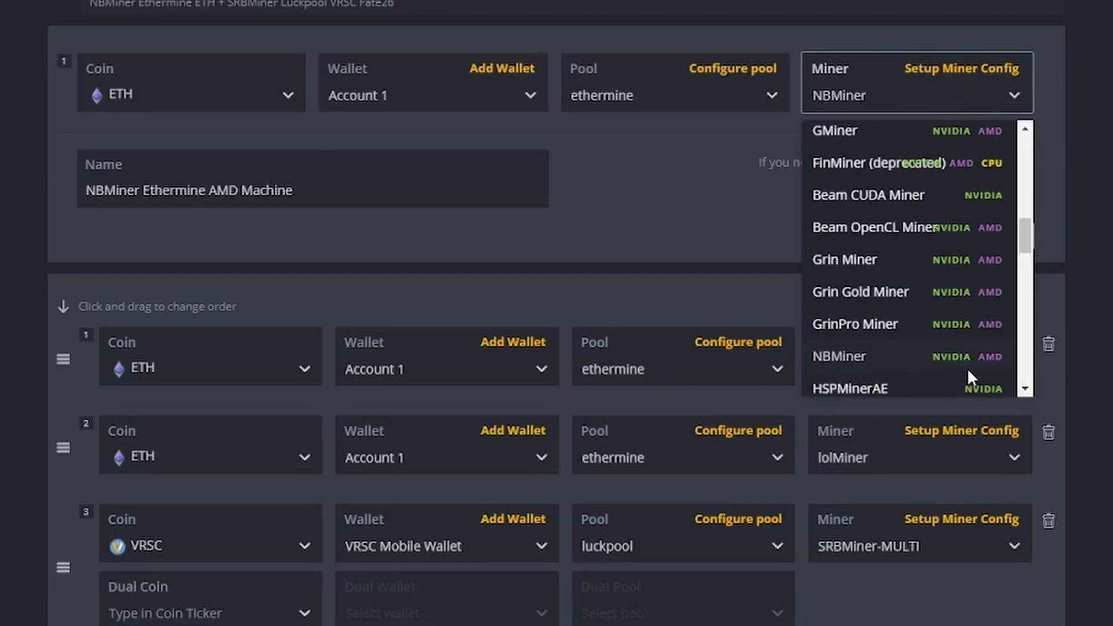
{"action": "scroll", "coordinate": [943, 221], "scroll_direction": "up", "scroll_amount": 2}
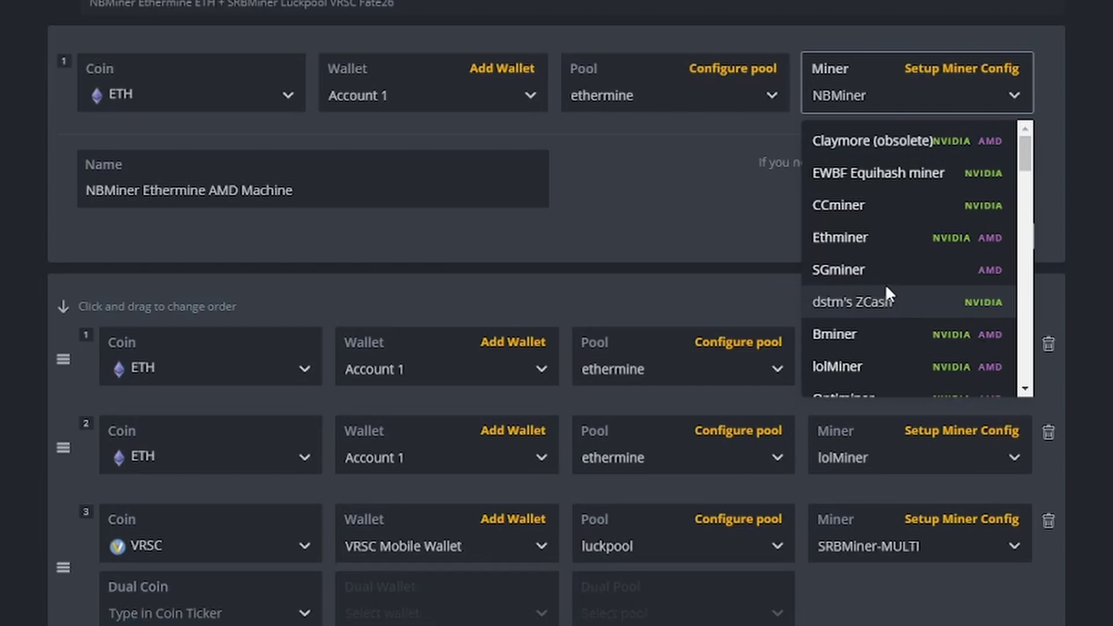
{"action": "scroll", "coordinate": [887, 289], "scroll_direction": "down", "scroll_amount": 10}
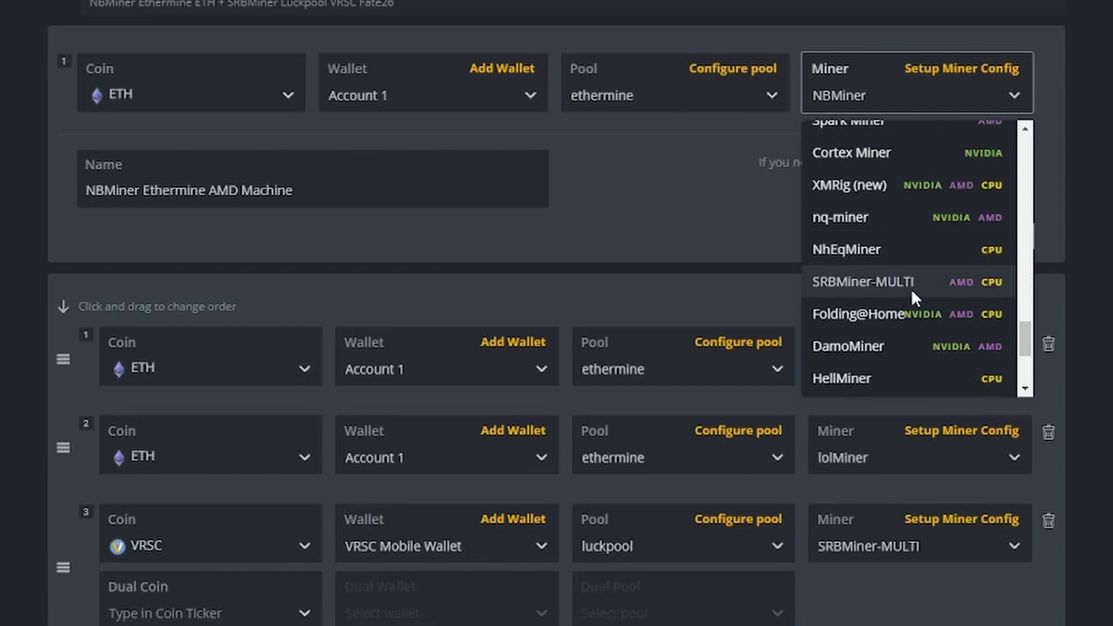
{"action": "scroll", "coordinate": [906, 337], "scroll_direction": "down", "scroll_amount": 2}
{"action": "scroll", "coordinate": [914, 324], "scroll_direction": "up", "scroll_amount": 5}
{"action": "scroll", "coordinate": [914, 313], "scroll_direction": "up", "scroll_amount": 8}
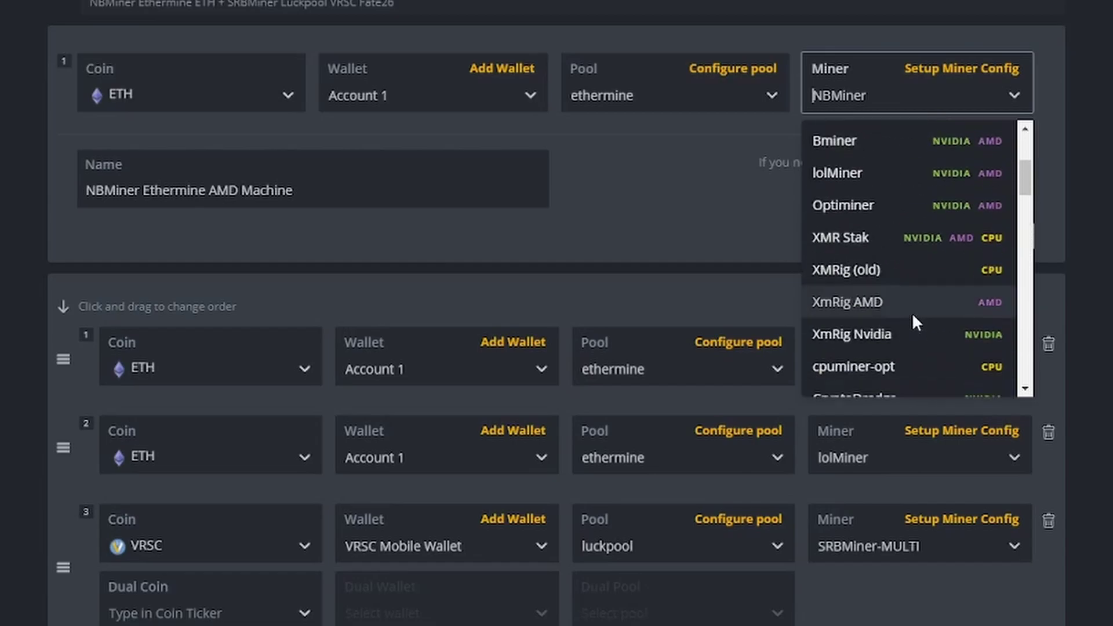
- Try PhoenixMiner as the miner of the NBMiner Ethermine AMD Machine flight sheet and discard the edit
{"action": "left_click", "coordinate": [933, 101]}
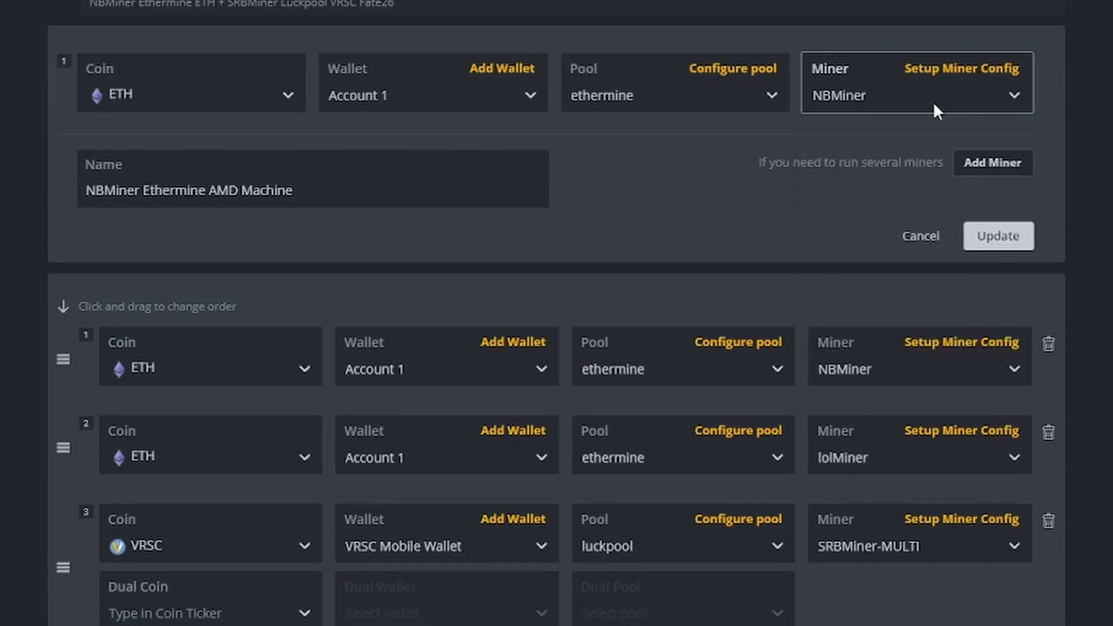
{"action": "type", "text": "lol"}
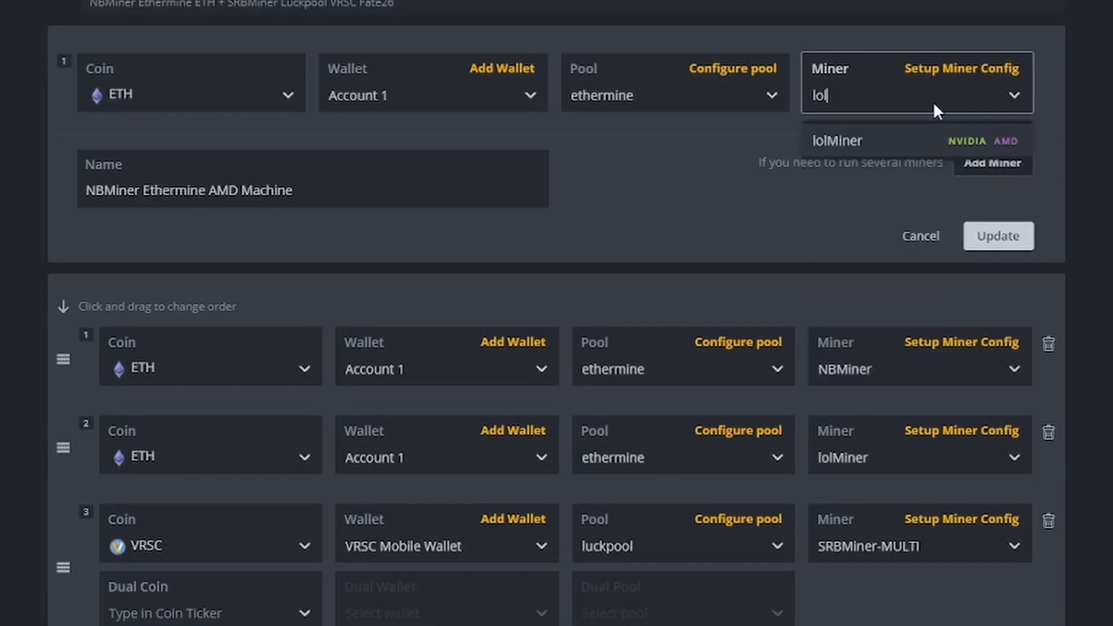
{"action": "type", "text": "miner"}
{"action": "key", "text": "BackSpace"}
{"action": "key", "text": "BackSpace"}
{"action": "key", "text": "BackSpace"}
{"action": "key", "text": "BackSpace"}
{"action": "key", "text": "BackSpace"}
{"action": "key", "text": "BackSpace"}
{"action": "key", "text": "BackSpace"}
{"action": "key", "text": "BackSpace"}
{"action": "type", "text": "ph"}
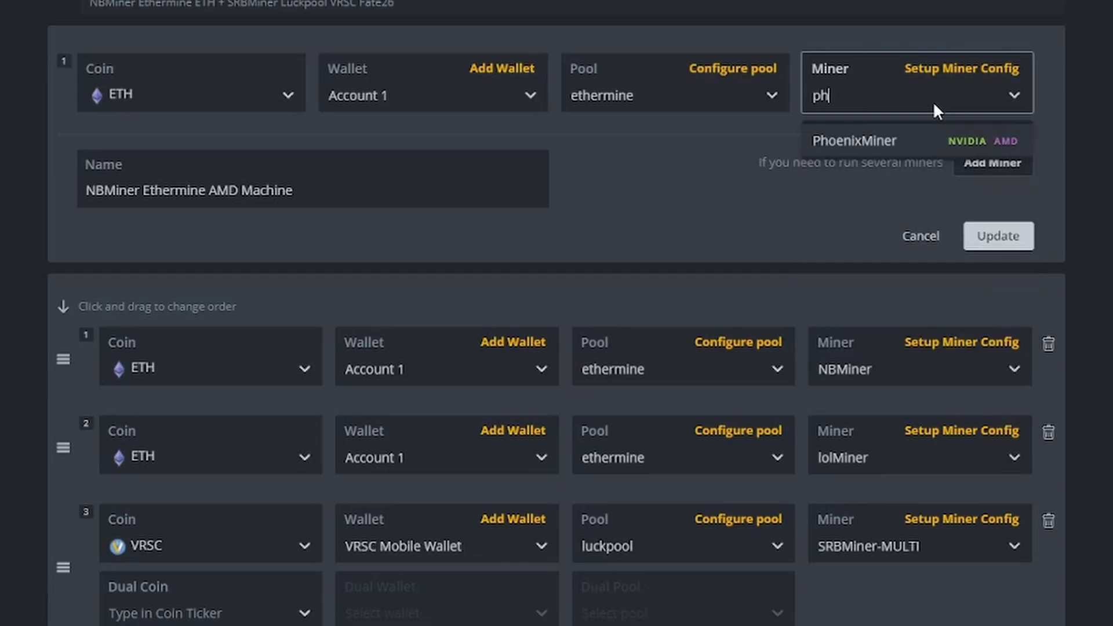
{"action": "type", "text": "oe"}
{"action": "left_click", "coordinate": [905, 138]}
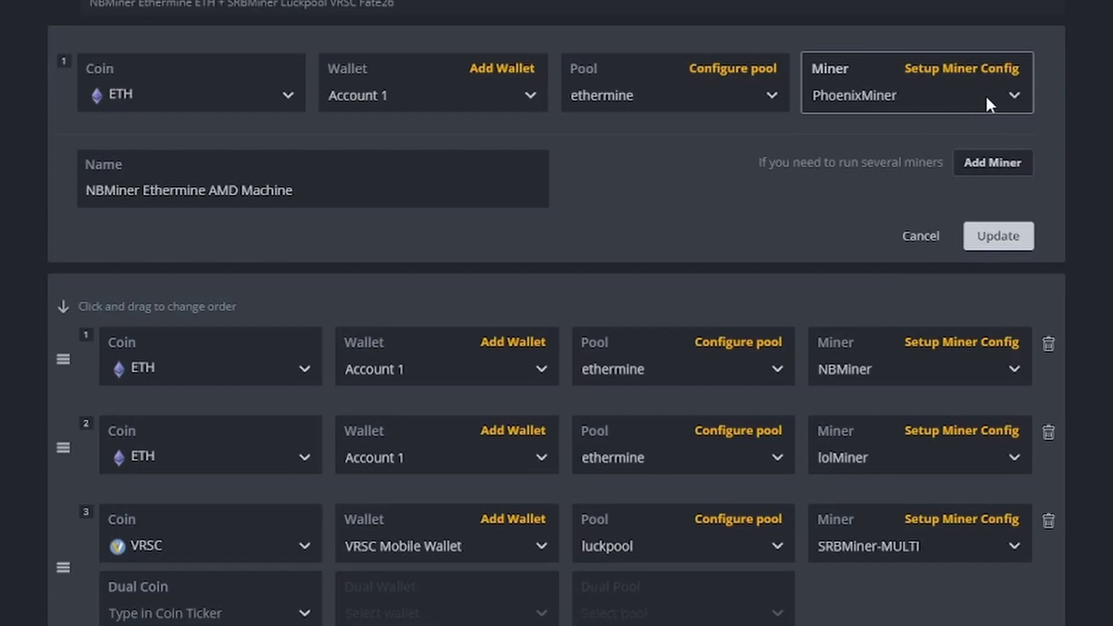
{"action": "left_click", "coordinate": [921, 236]}
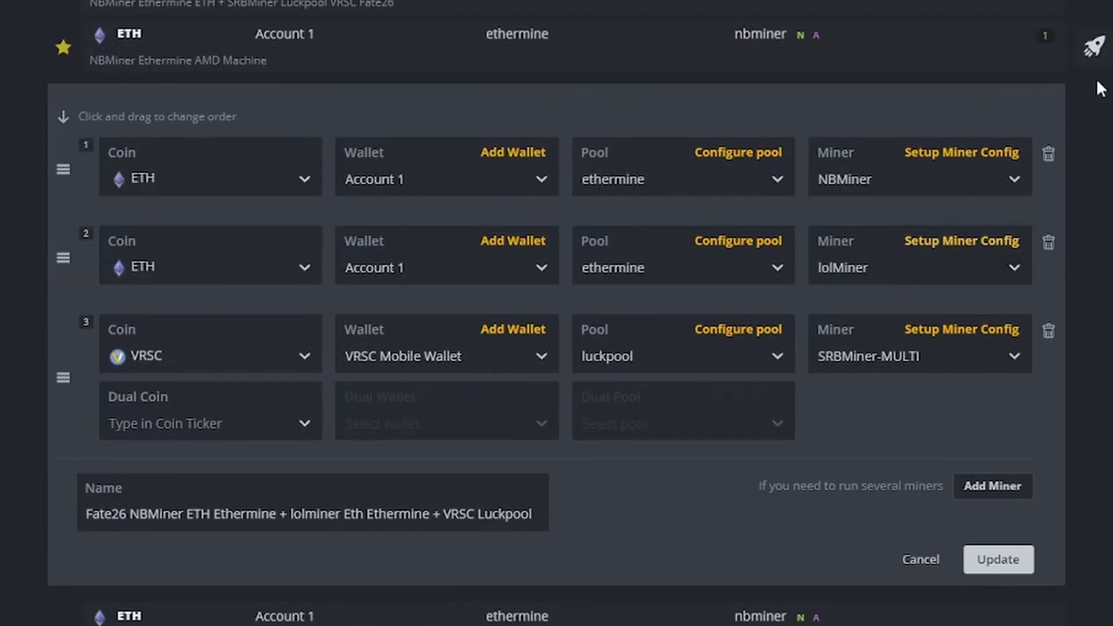
- Reopen the NBMiner Ethermine AMD Machine flight sheet for editing and read the help on NBMiner's extra config arguments
{"action": "left_click", "coordinate": [1025, 108]}
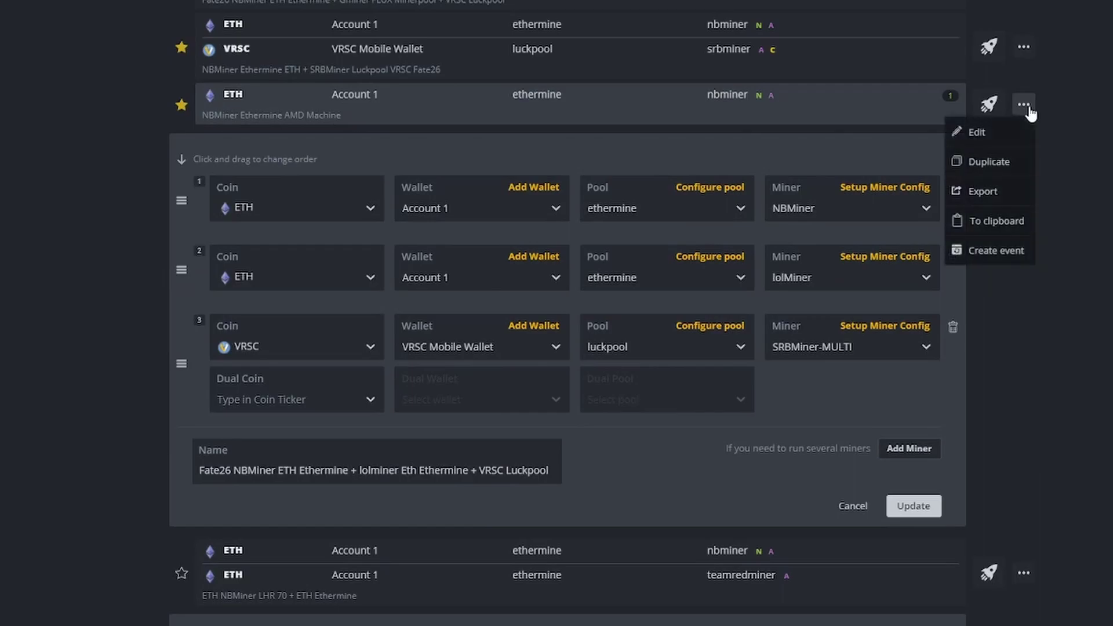
{"action": "left_click", "coordinate": [998, 141]}
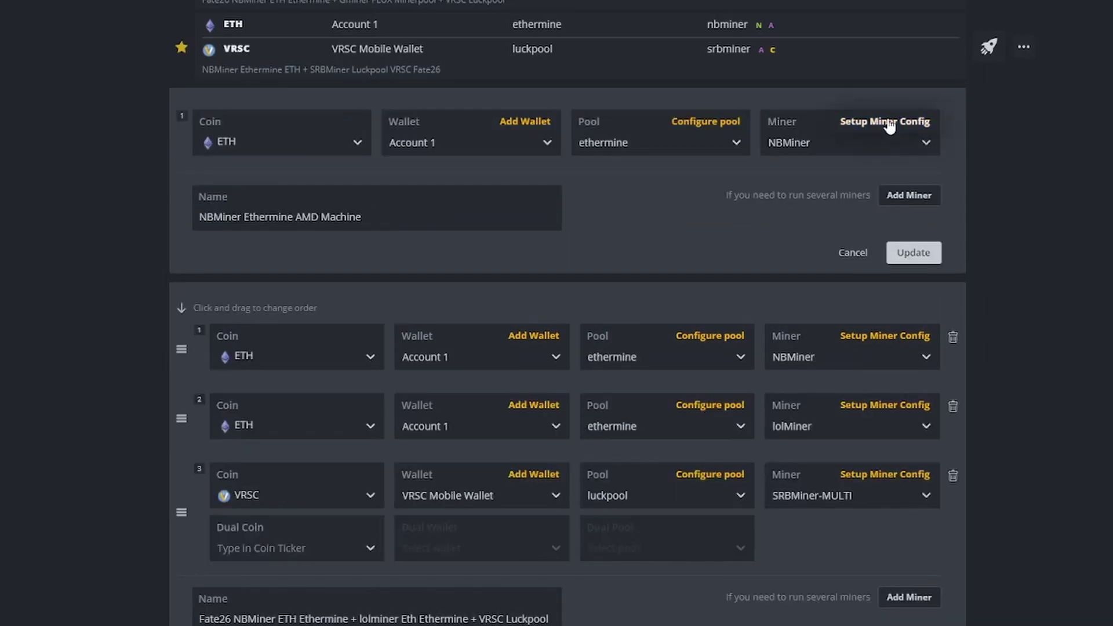
{"action": "left_click", "coordinate": [784, 141]}
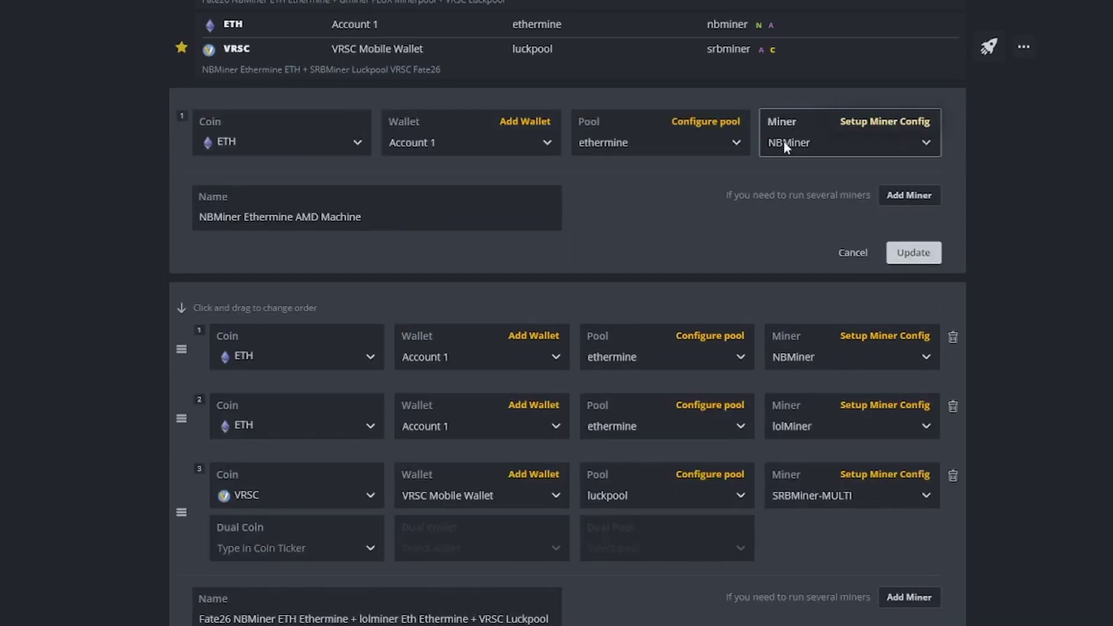
{"action": "left_click", "coordinate": [852, 143]}
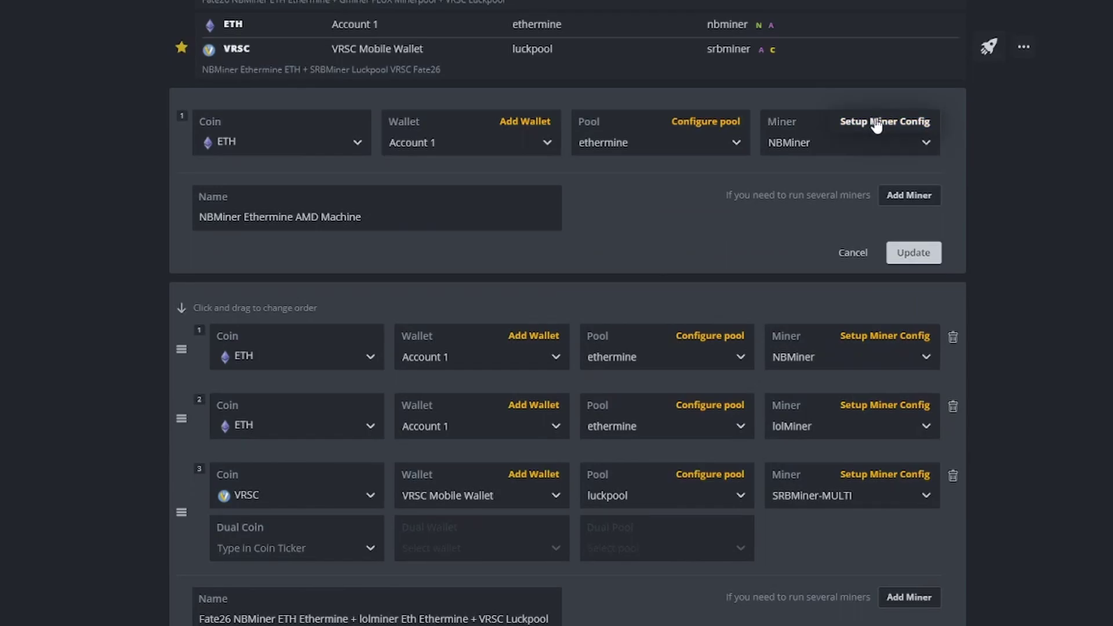
{"action": "left_click", "coordinate": [871, 122]}
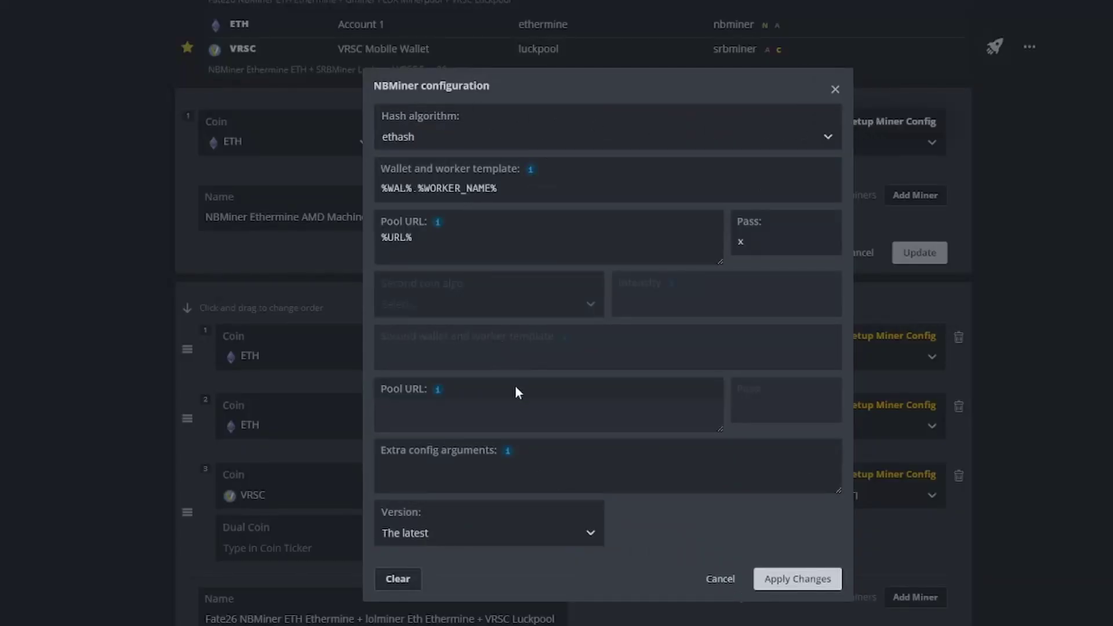
{"action": "left_click_drag", "start_coordinate": [402, 457], "coordinate": [544, 456]}
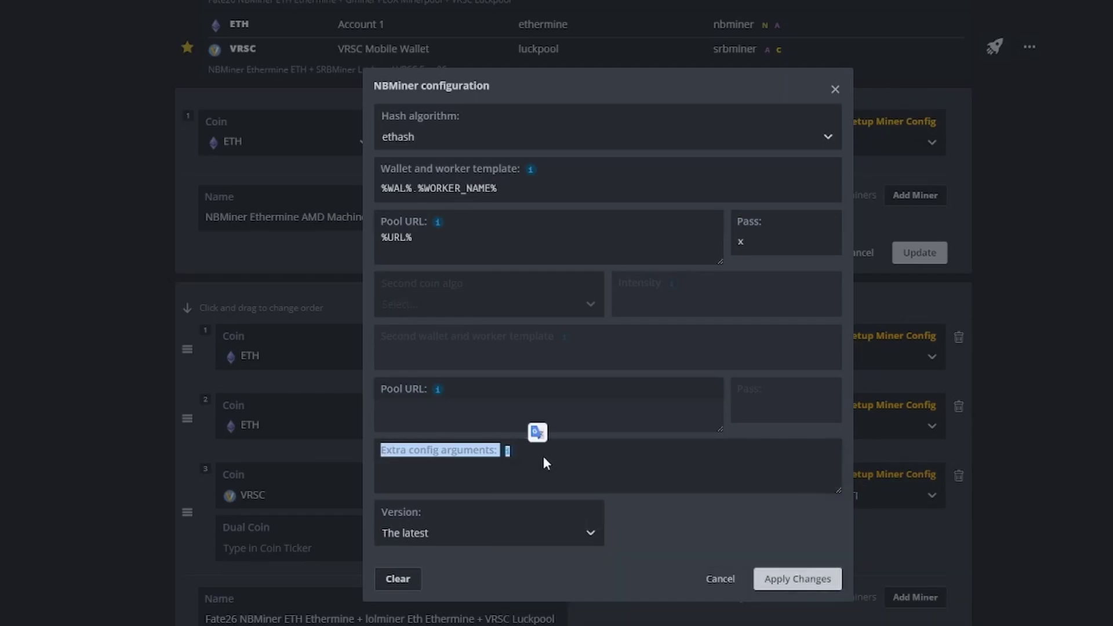
{"action": "left_click", "coordinate": [509, 458]}
{"action": "mouse_move", "coordinate": [509, 458]}
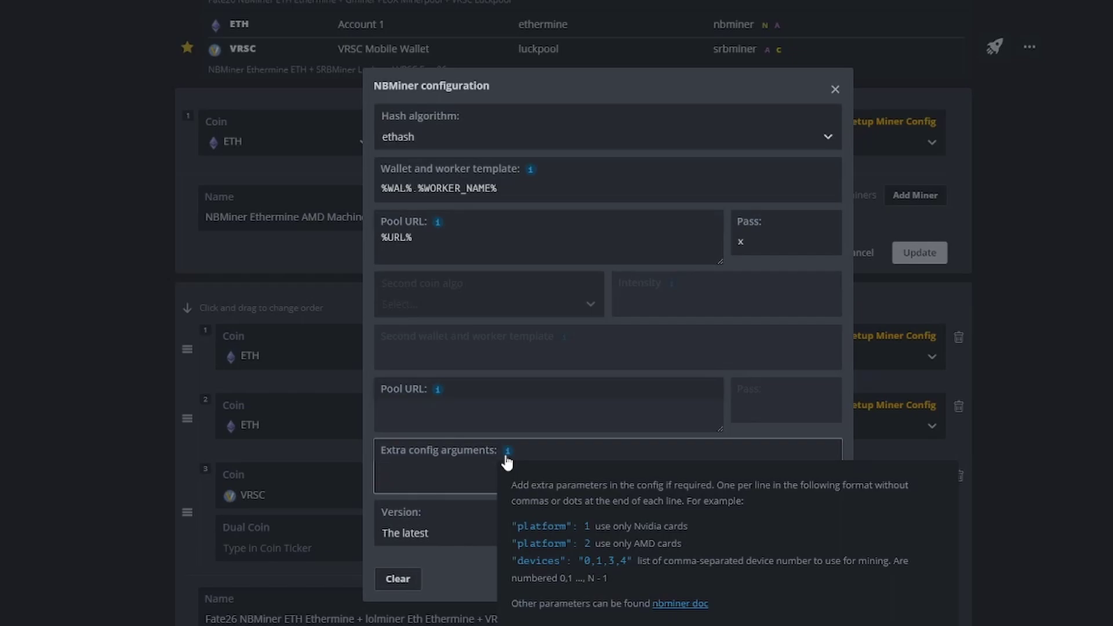
{"action": "left_click", "coordinate": [836, 89]}
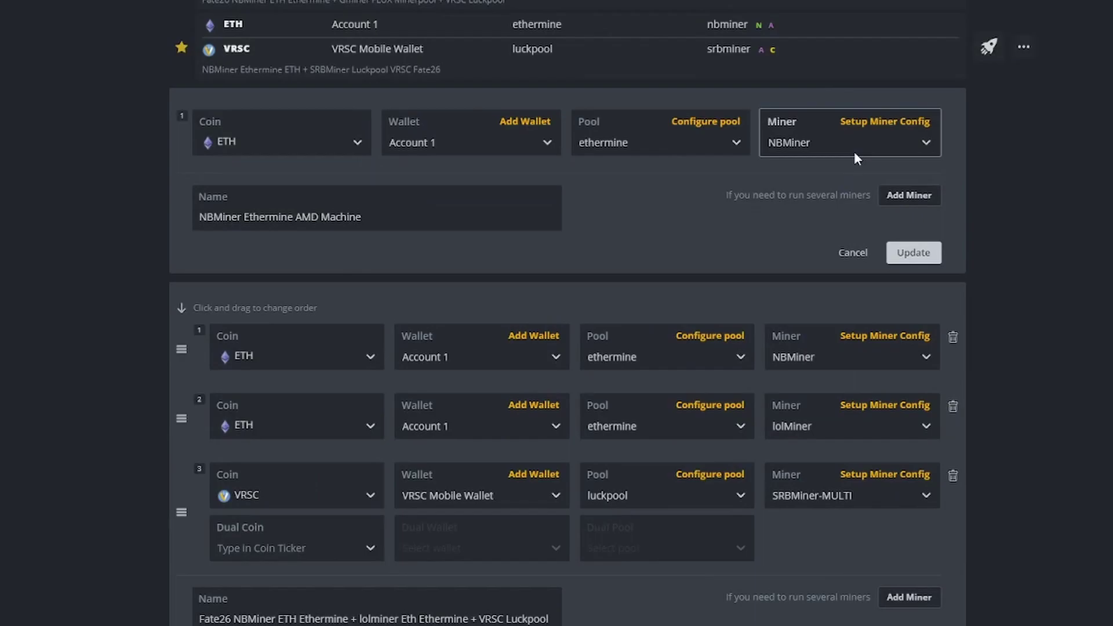
- In the Fate26 flight sheet's NBMiner configuration, try adding the help's sample "devices": "0,1,3,4" to the extra config arguments, then remove it
{"action": "left_click", "coordinate": [892, 342]}
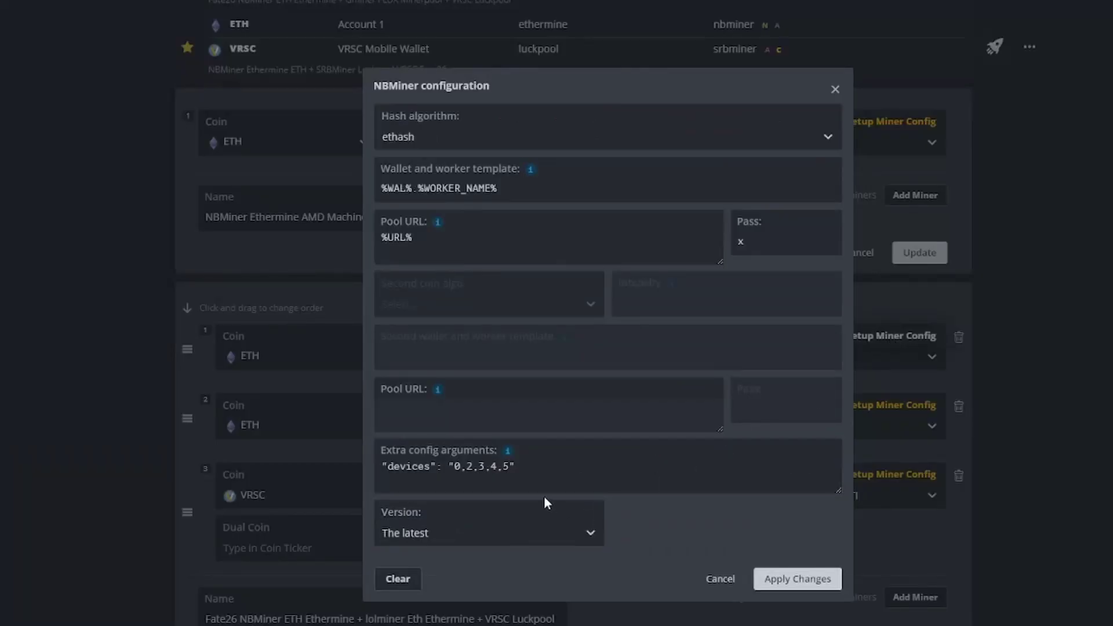
{"action": "mouse_move", "coordinate": [507, 455]}
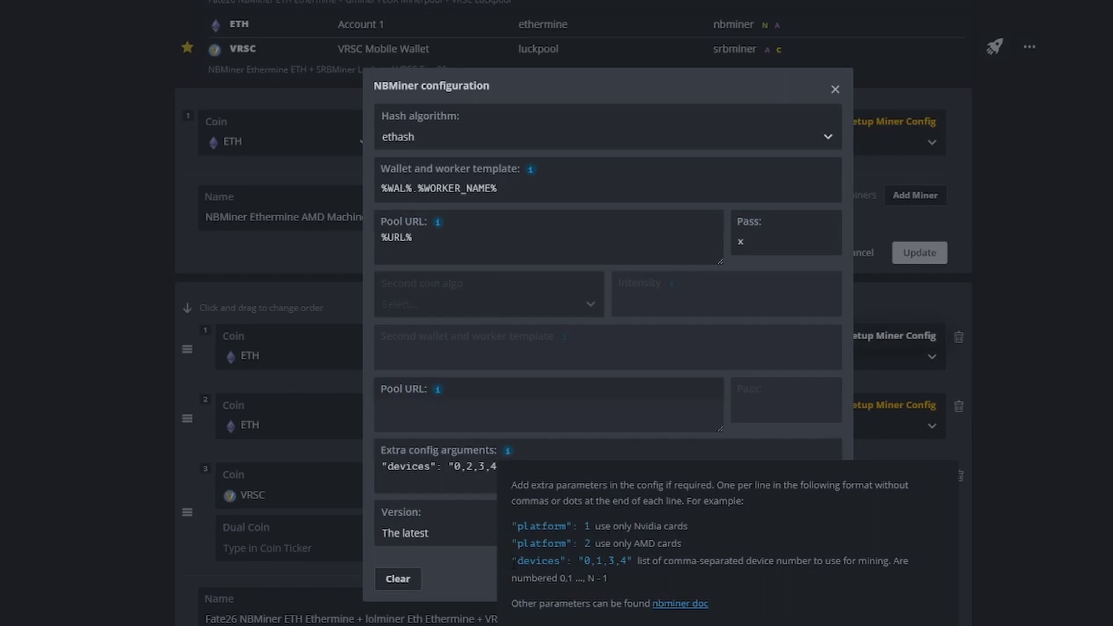
{"action": "left_click_drag", "start_coordinate": [514, 562], "coordinate": [633, 562]}
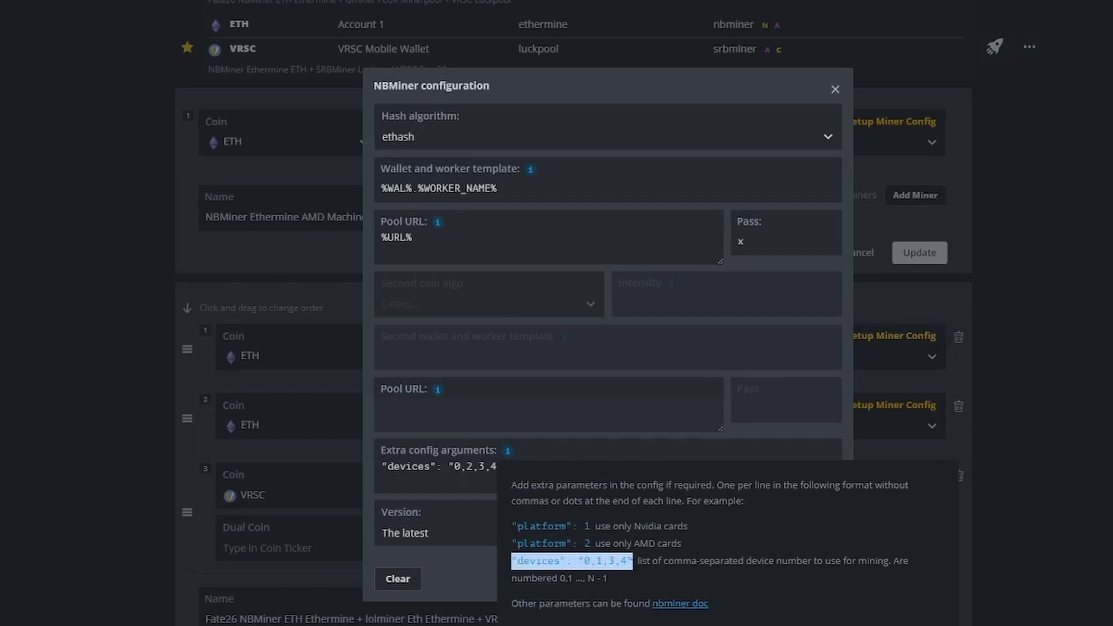
{"action": "key", "text": "ctrl+c"}
{"action": "key", "text": "ctrl+v"}
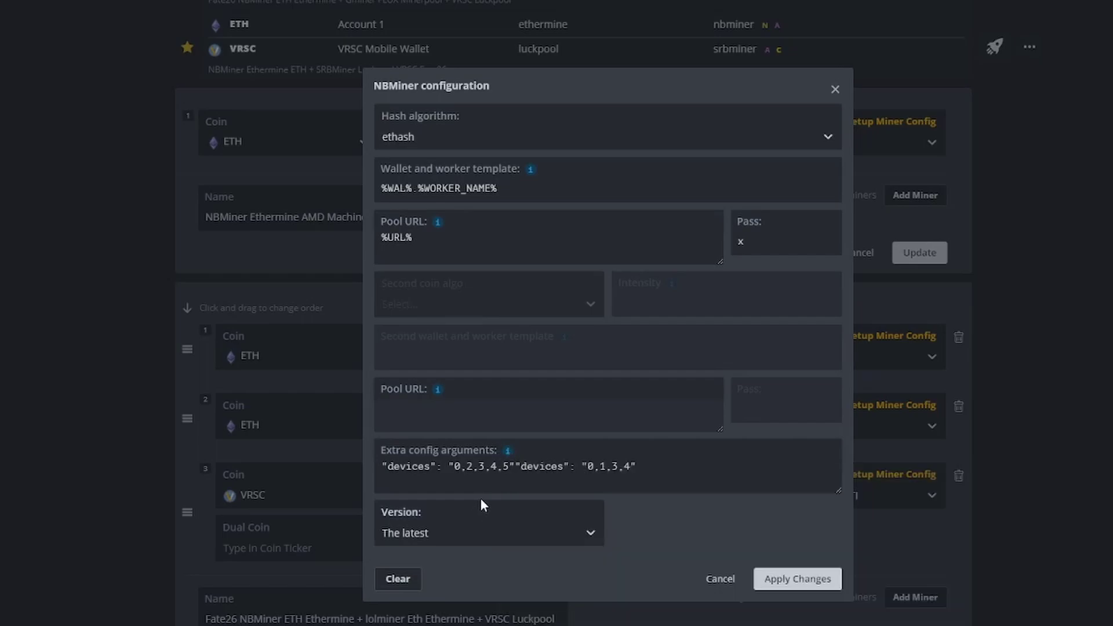
{"action": "left_click_drag", "start_coordinate": [638, 466], "coordinate": [518, 468]}
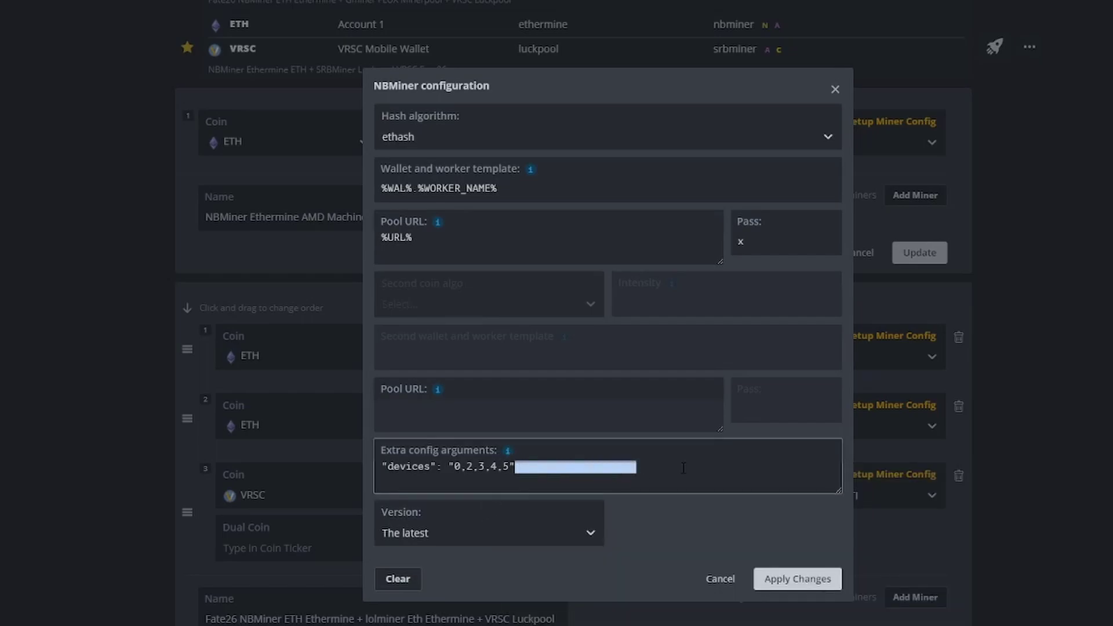
{"action": "key", "text": "BackSpace"}
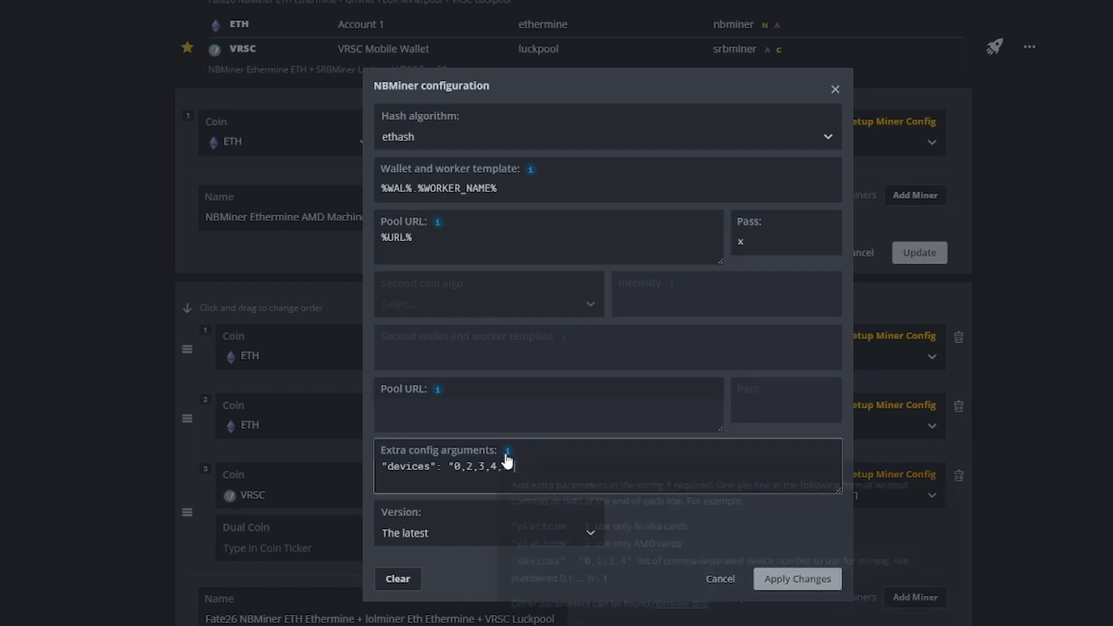
- Compare NBMiner's extra config arguments with the devices format in the help and close the configuration without applying changes
{"action": "mouse_move", "coordinate": [513, 465]}
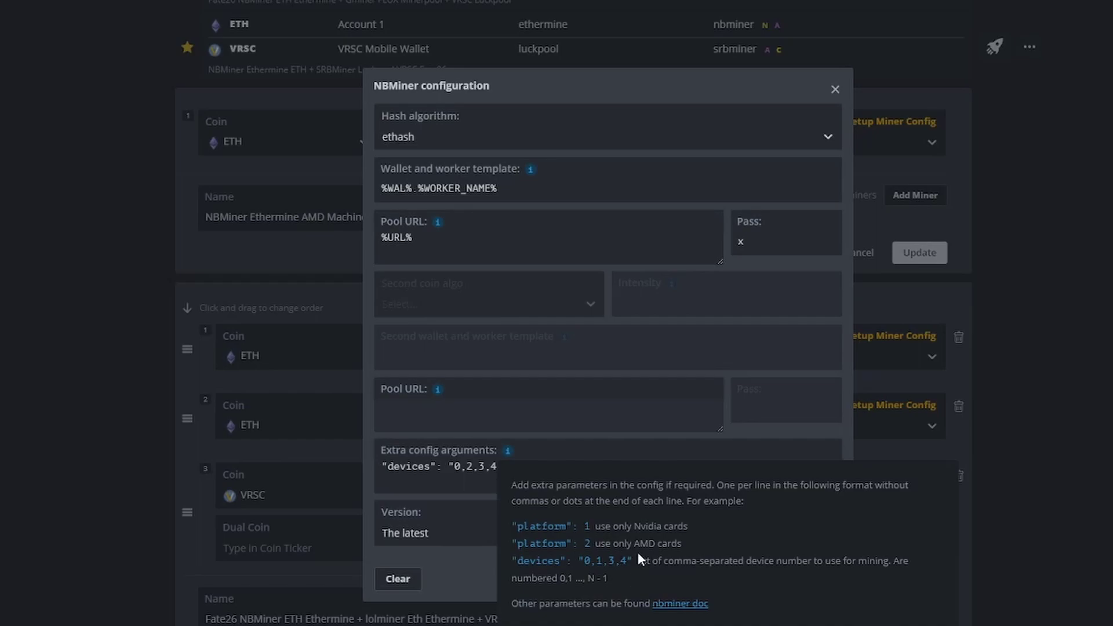
{"action": "left_click", "coordinate": [423, 485]}
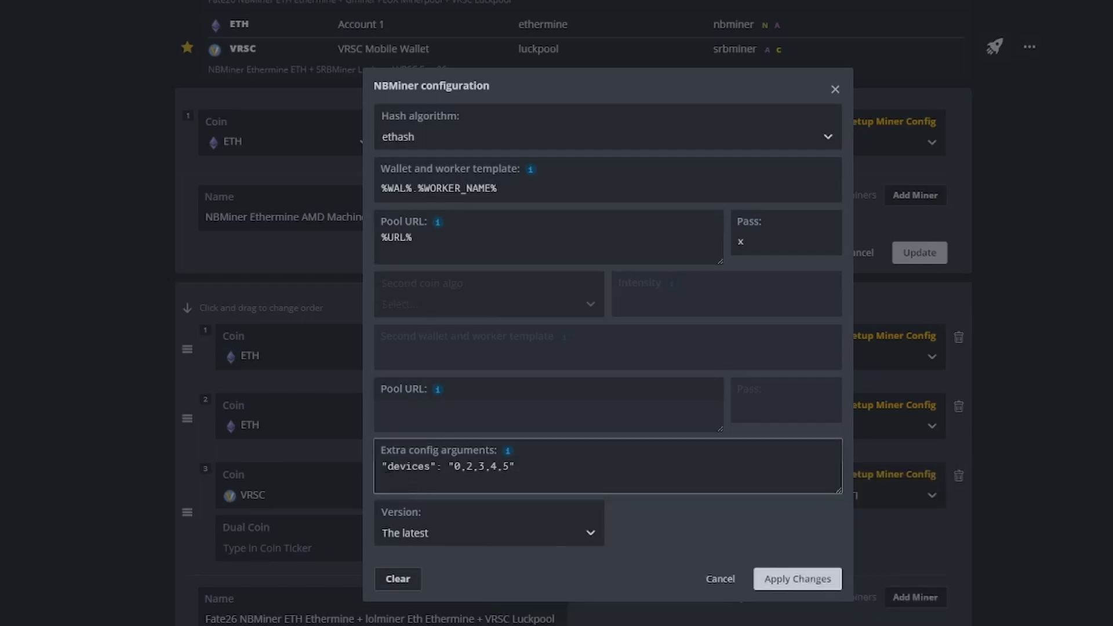
{"action": "left_click_drag", "start_coordinate": [386, 467], "coordinate": [430, 467]}
{"action": "left_click", "coordinate": [454, 467]}
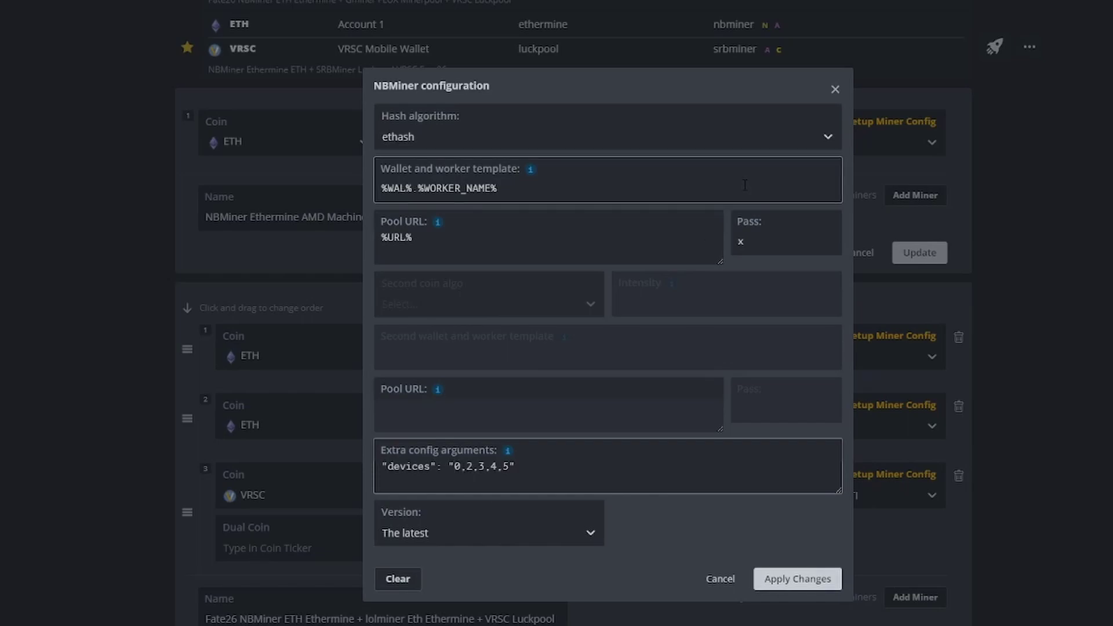
{"action": "left_click", "coordinate": [835, 89]}
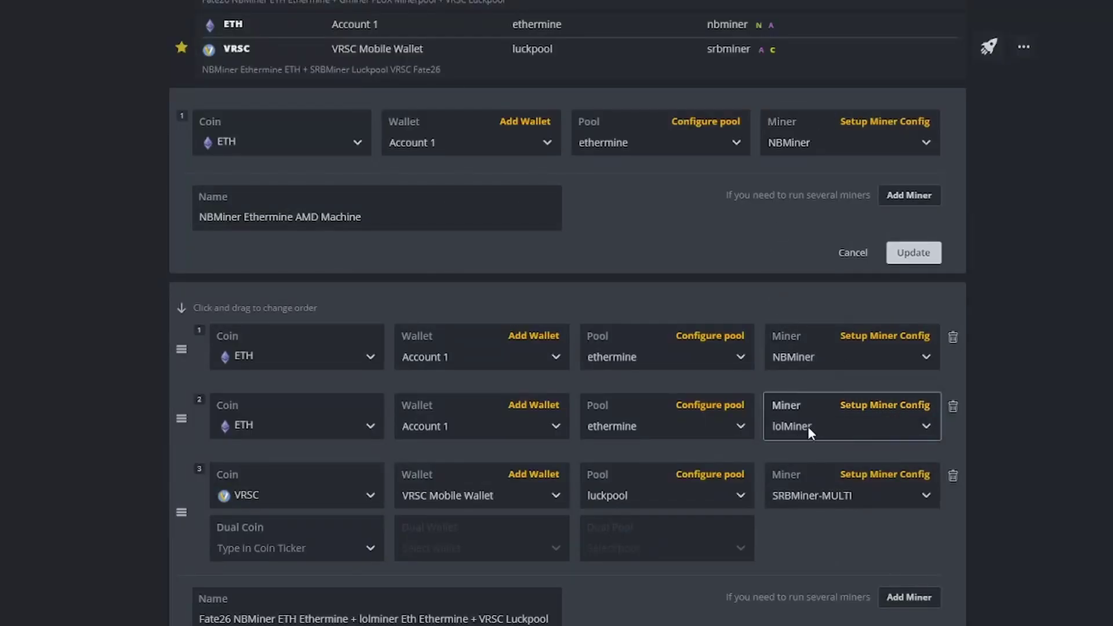
- Check lolMiner's extra config arguments and their help in the Fate26 flight sheet, then cancel the configuration
{"action": "left_click", "coordinate": [905, 409]}
{"action": "left_click", "coordinate": [493, 362]}
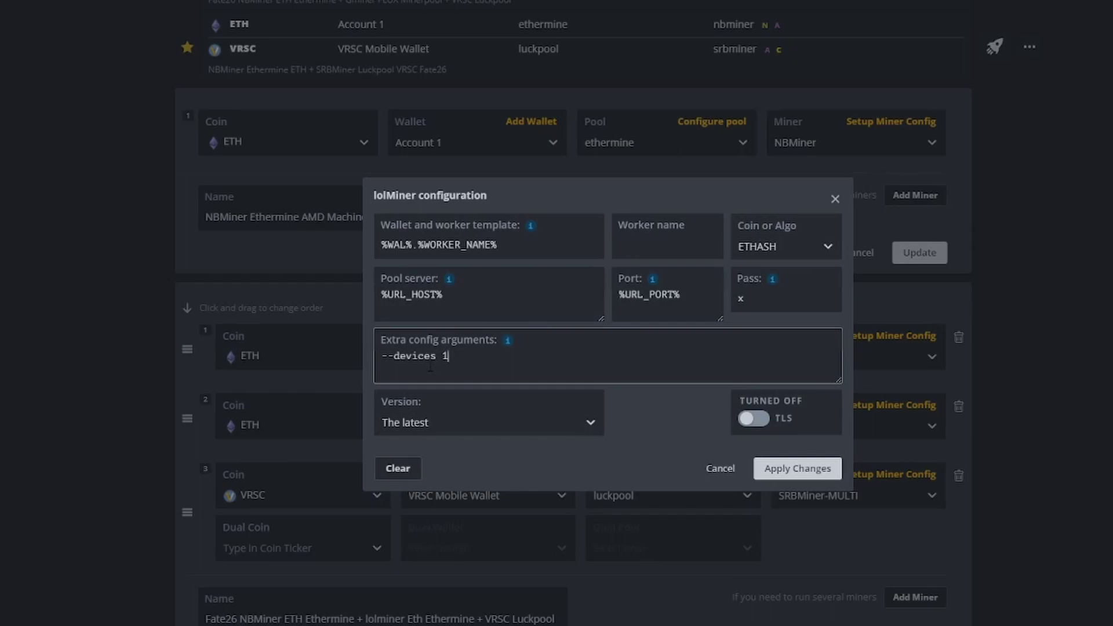
{"action": "mouse_move", "coordinate": [513, 346]}
{"action": "left_click", "coordinate": [715, 469]}
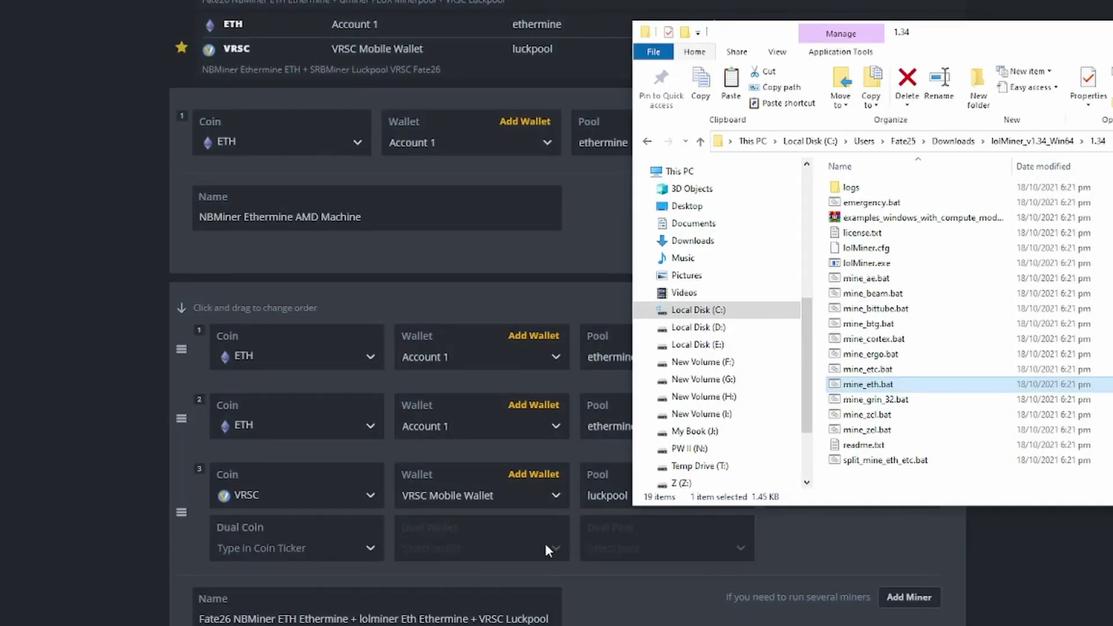
- Switch to File Explorer and browse from Downloads through lolMiner_v1.34_Win64 into the 1.34 folder
{"action": "left_click", "coordinate": [1012, 142]}
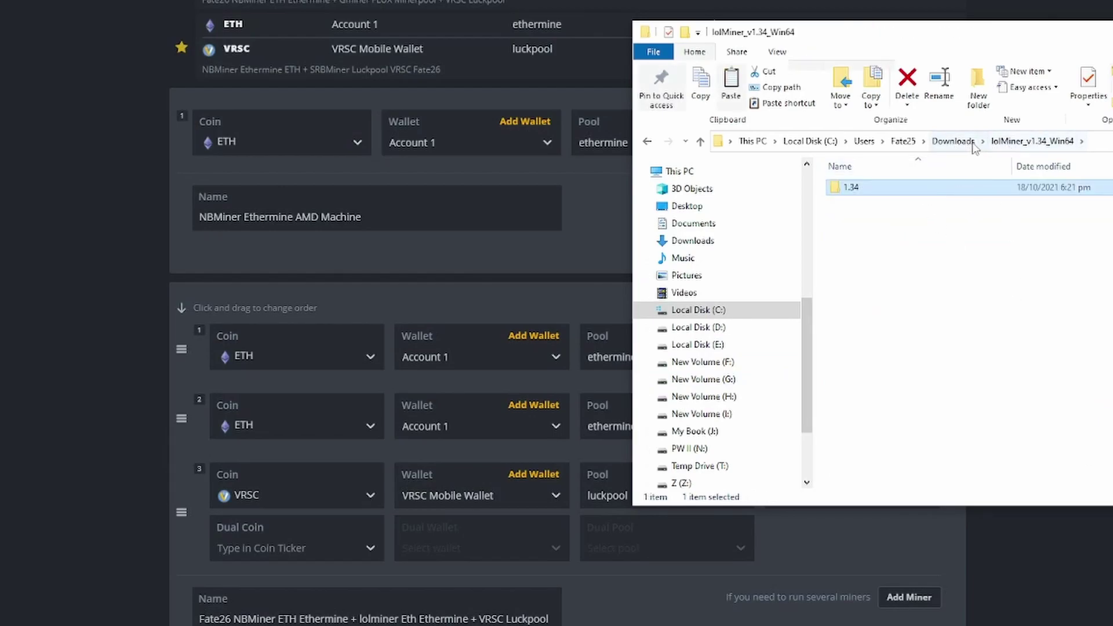
{"action": "left_click", "coordinate": [954, 141]}
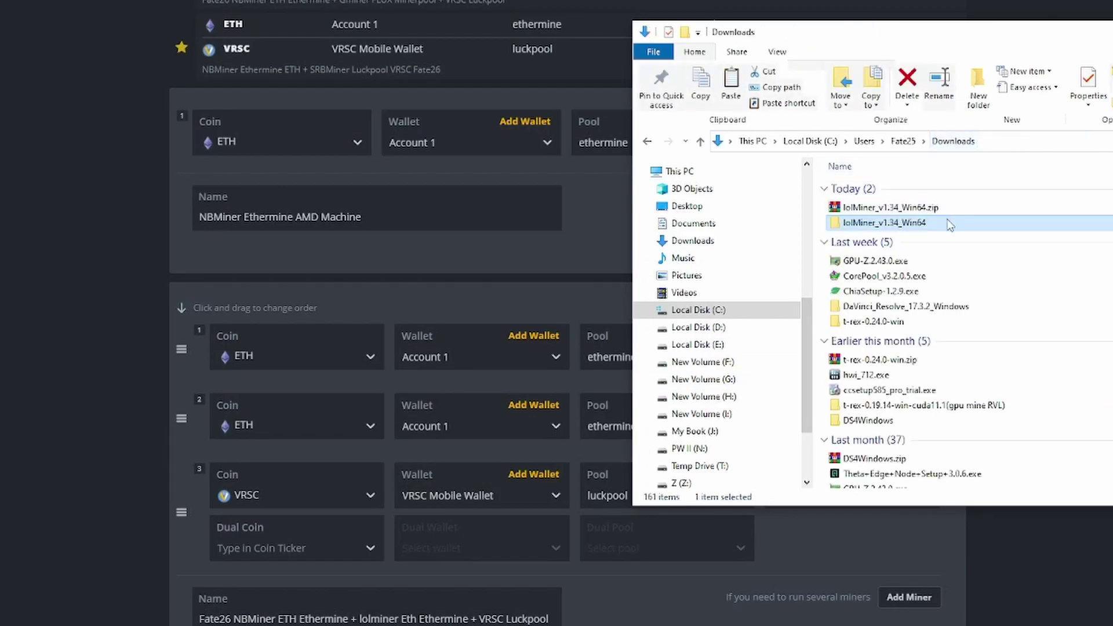
{"action": "double_click", "coordinate": [921, 225]}
{"action": "double_click", "coordinate": [896, 189]}
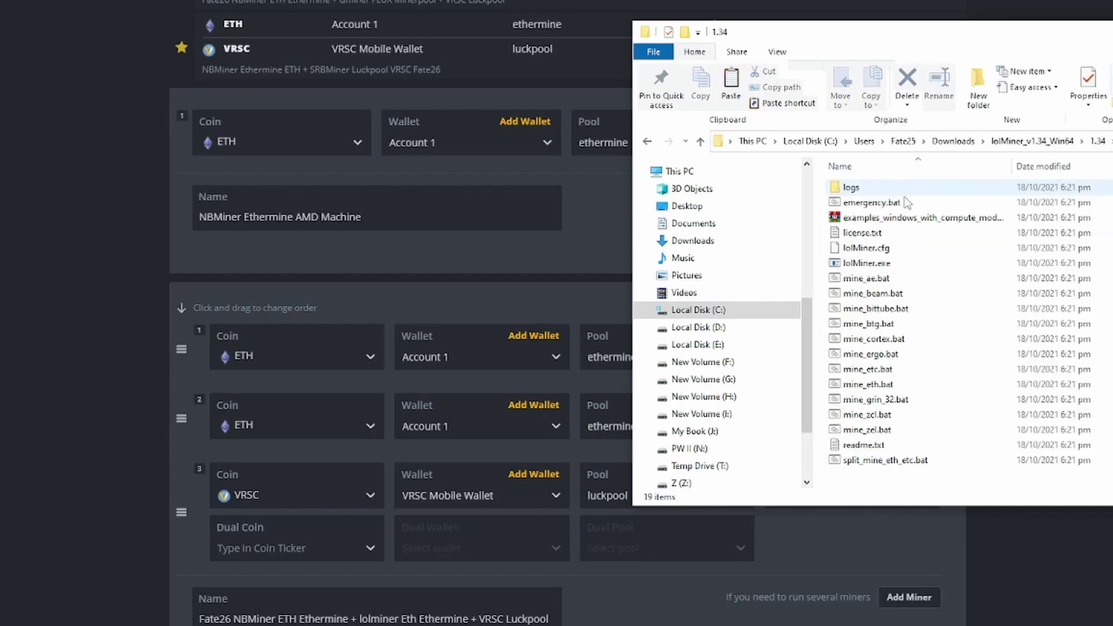
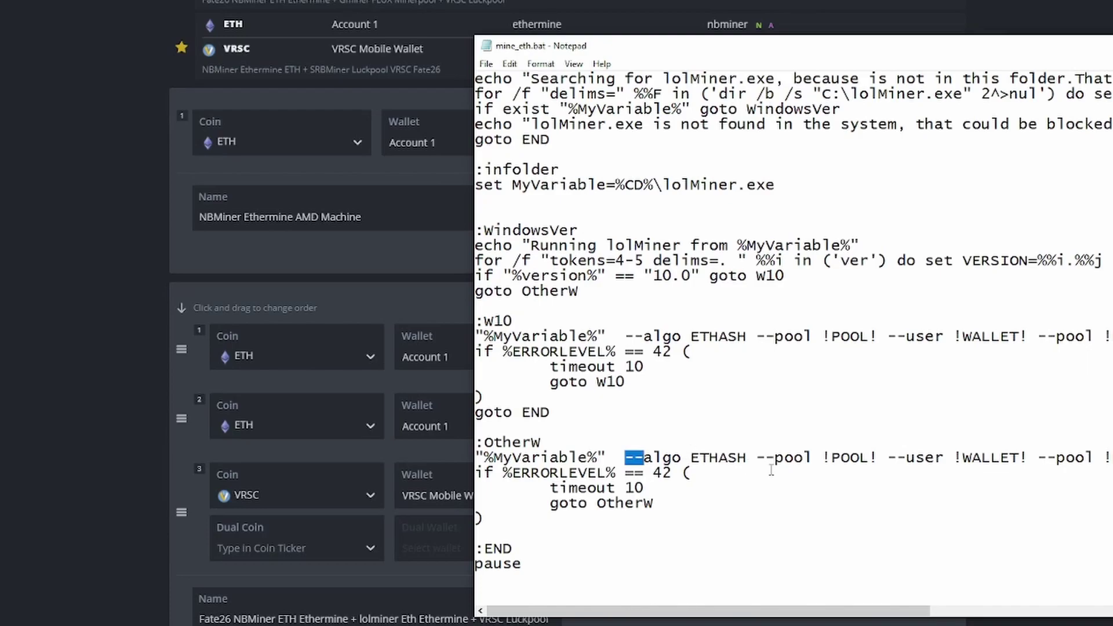
- Examine the --pool and --user arguments in the OtherW section of lolMiner's mine_eth.bat, then move the Notepad window off the miner settings
{"action": "left_click_drag", "start_coordinate": [757, 458], "coordinate": [1064, 458]}
{"action": "left_click", "coordinate": [882, 458]}
{"action": "left_click", "coordinate": [972, 459]}
{"action": "left_click", "coordinate": [1034, 456]}
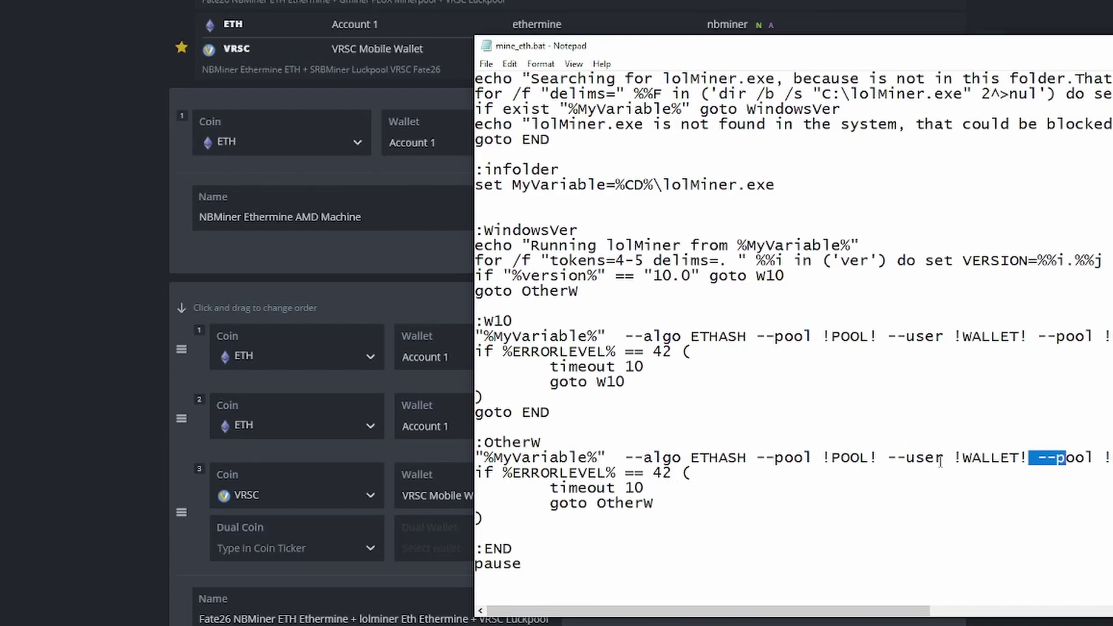
{"action": "left_click_drag", "start_coordinate": [887, 457], "coordinate": [906, 457]}
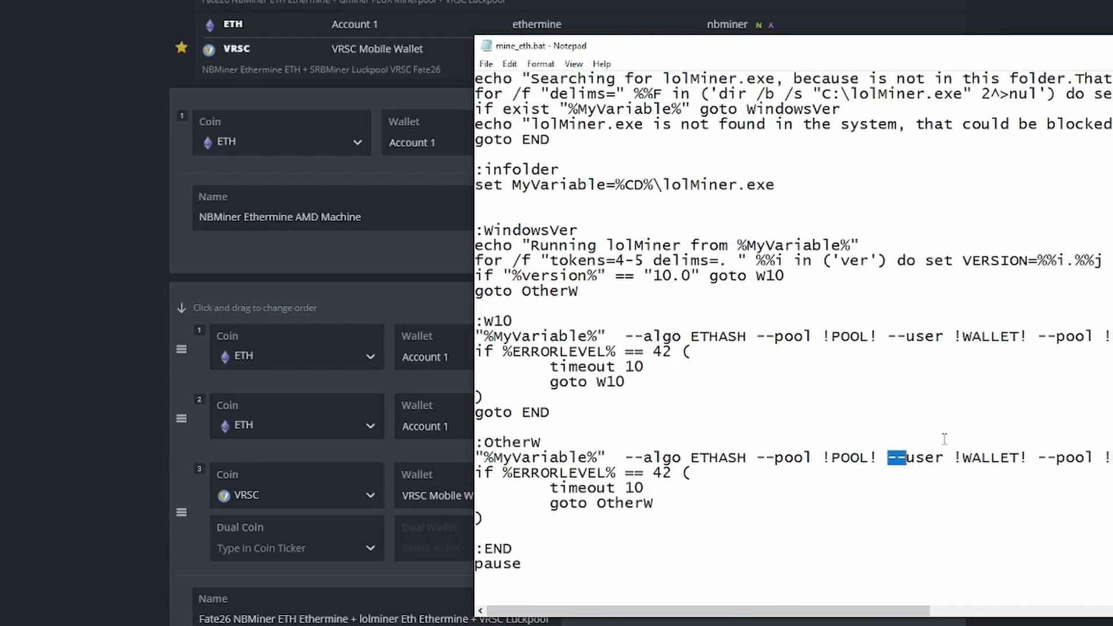
{"action": "left_click_drag", "start_coordinate": [917, 46], "coordinate": [224, 10]}
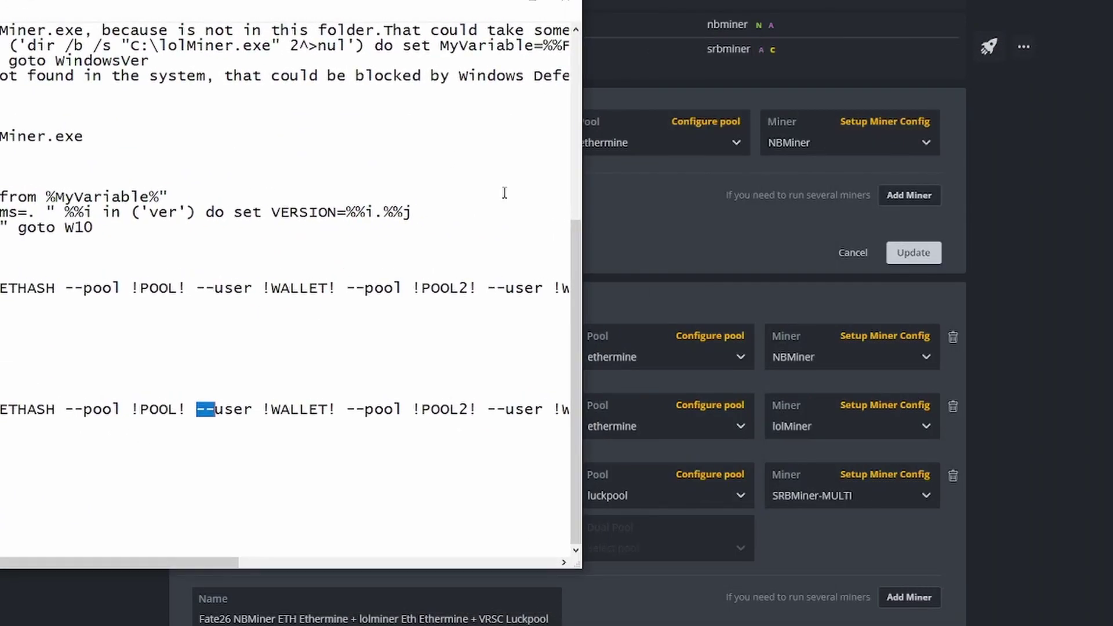
- Reopen the lolMiner configuration in the Fate26 flight sheet, review how its devices argument is written, and close it unchanged
{"action": "left_click", "coordinate": [878, 409]}
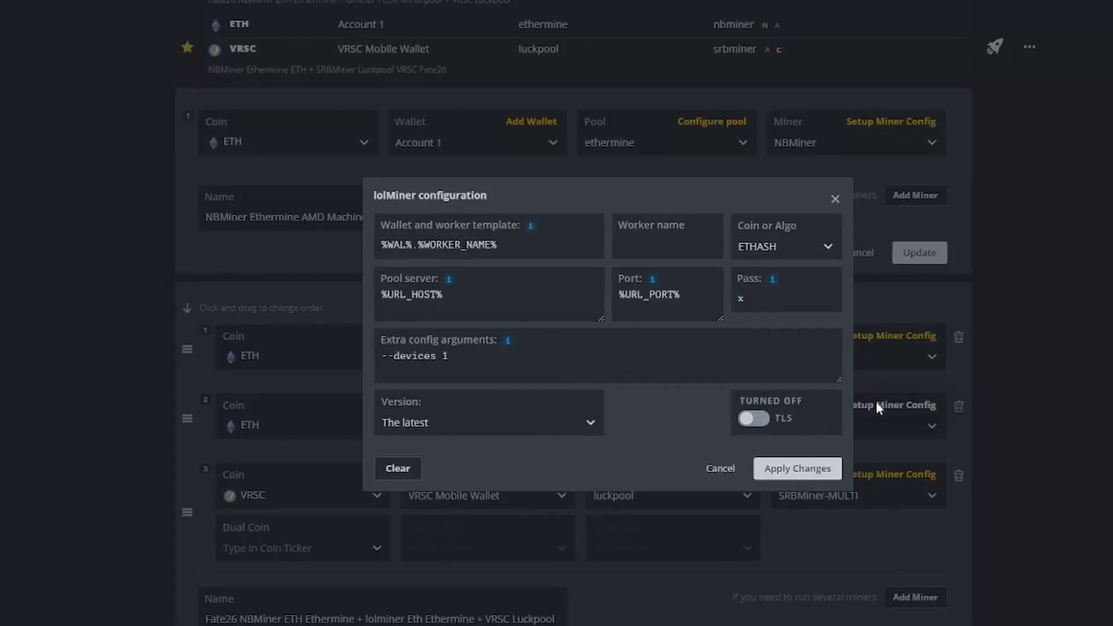
{"action": "left_click", "coordinate": [484, 364]}
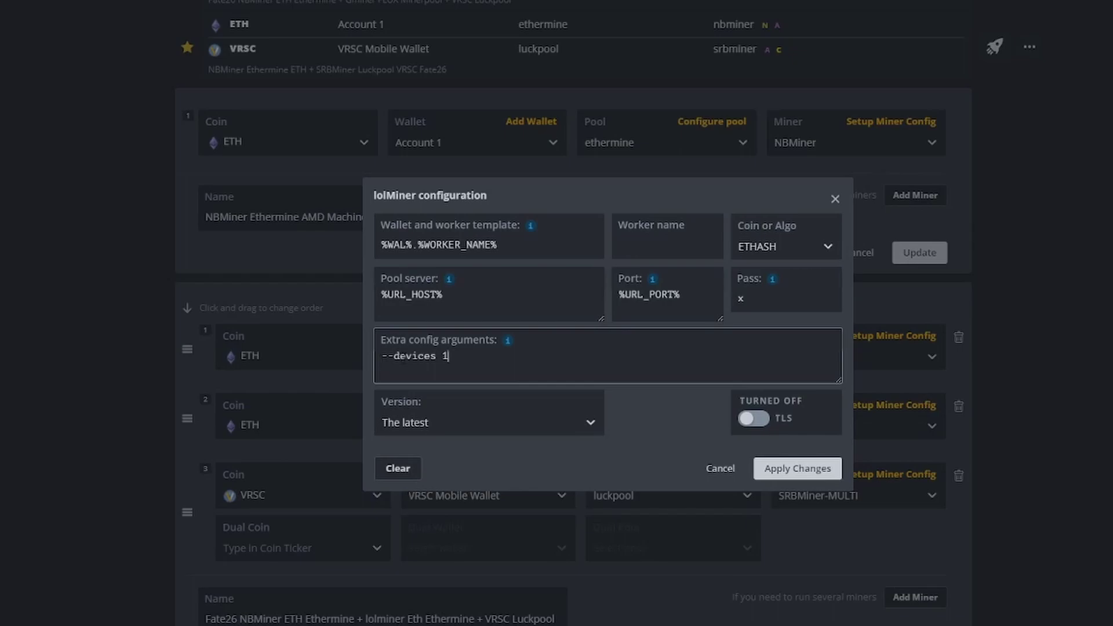
{"action": "left_click", "coordinate": [835, 199]}
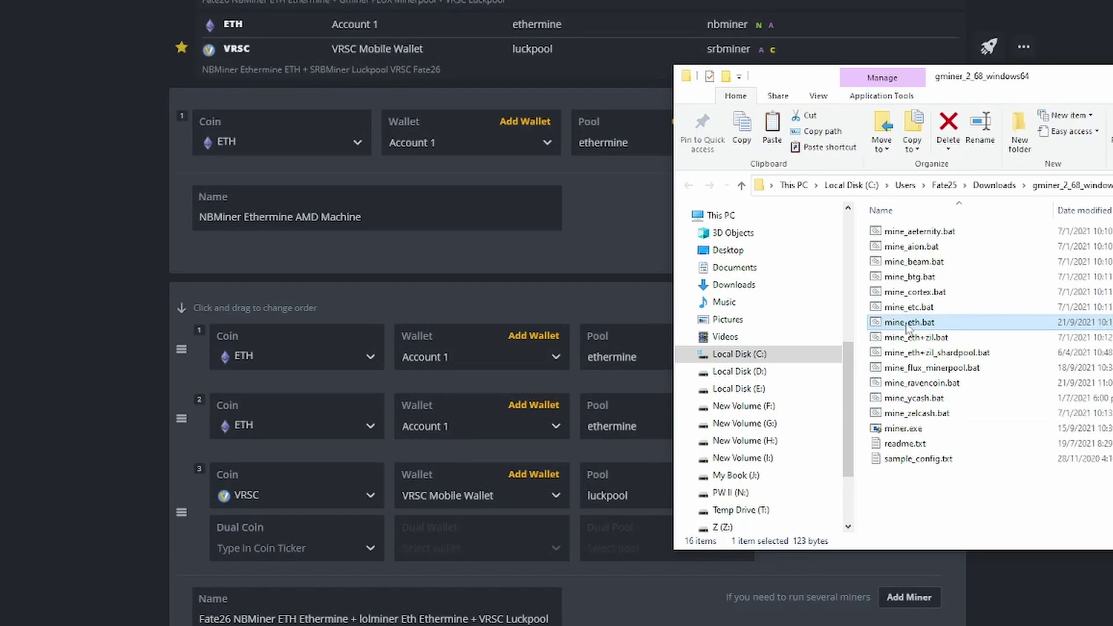
- Switch to File Explorer and open mine_eth.bat from the gminer_2_68_windows64 folder in Downloads for editing in Notepad
{"action": "right_click", "coordinate": [908, 327]}
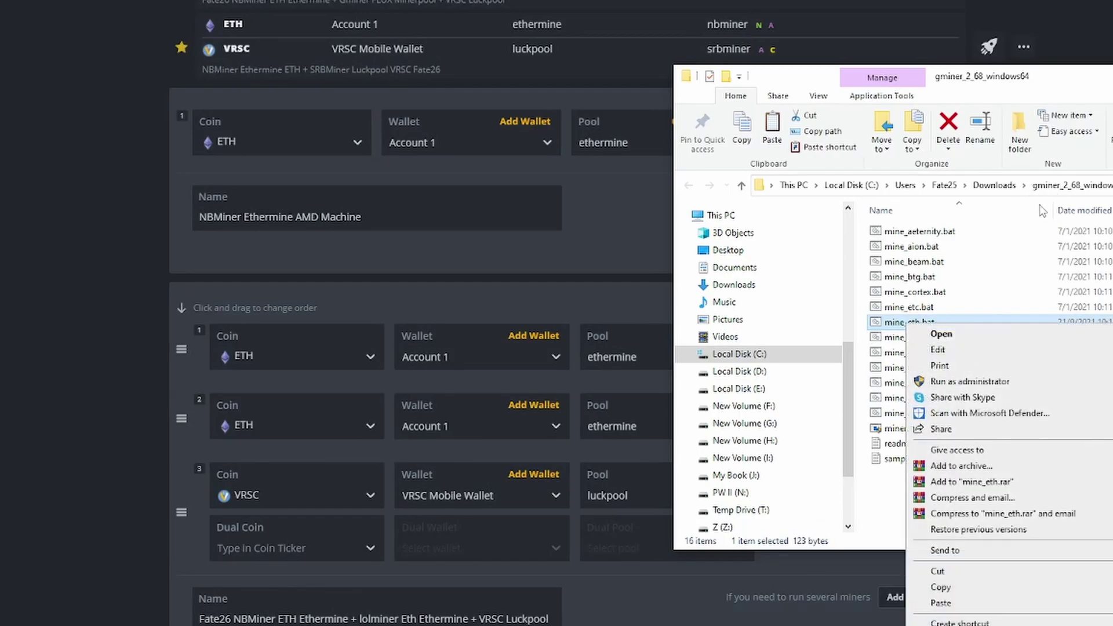
{"action": "left_click", "coordinate": [1002, 186]}
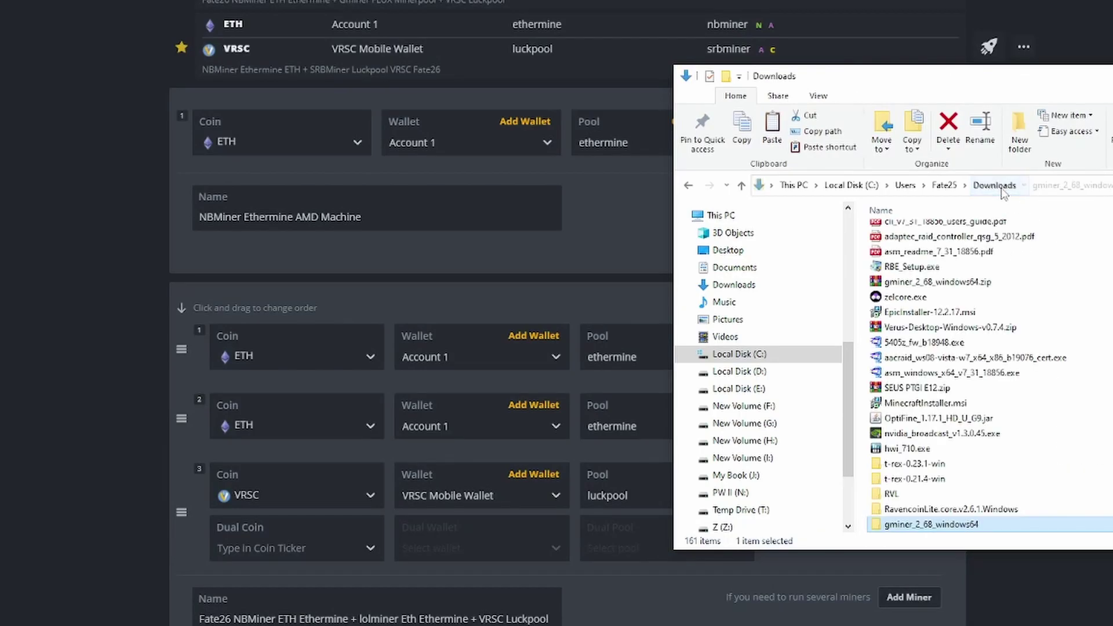
{"action": "double_click", "coordinate": [926, 524]}
{"action": "left_click", "coordinate": [928, 326]}
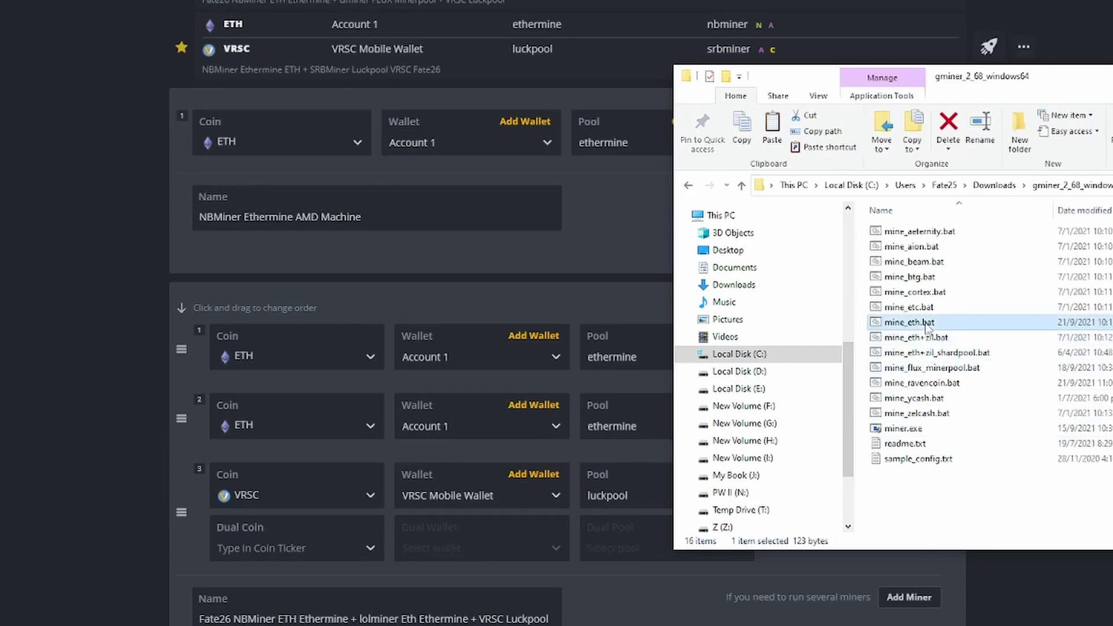
{"action": "right_click", "coordinate": [926, 325]}
{"action": "left_click", "coordinate": [940, 350]}
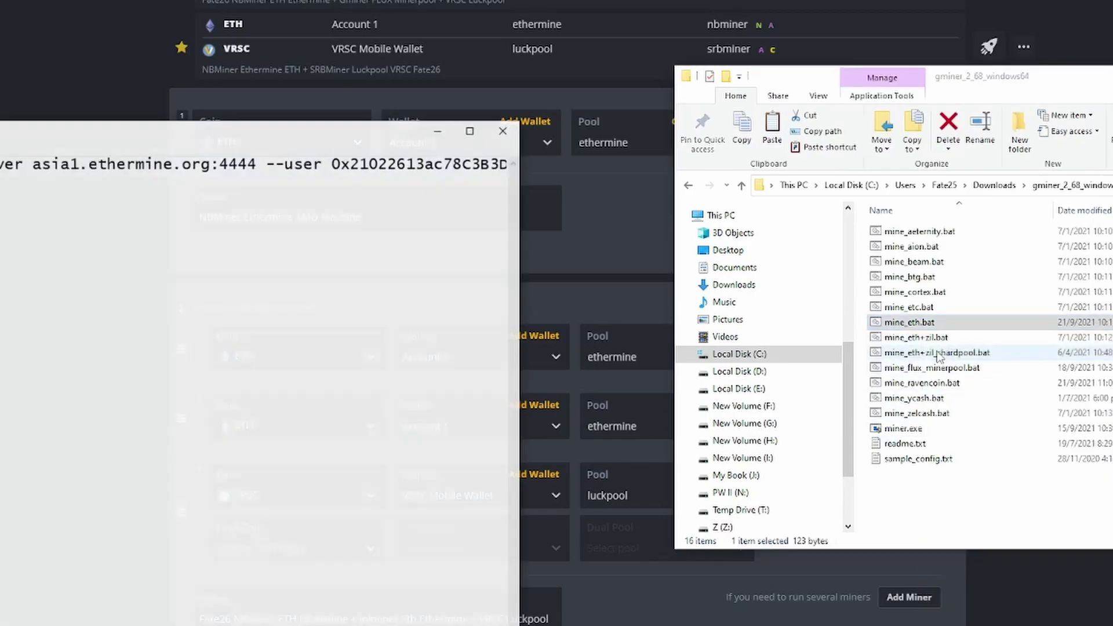
- Examine the --algo, --server and --user arguments with their values in GMiner's mine_eth.bat, then close the file
{"action": "left_click_drag", "start_coordinate": [284, 142], "coordinate": [868, 141]}
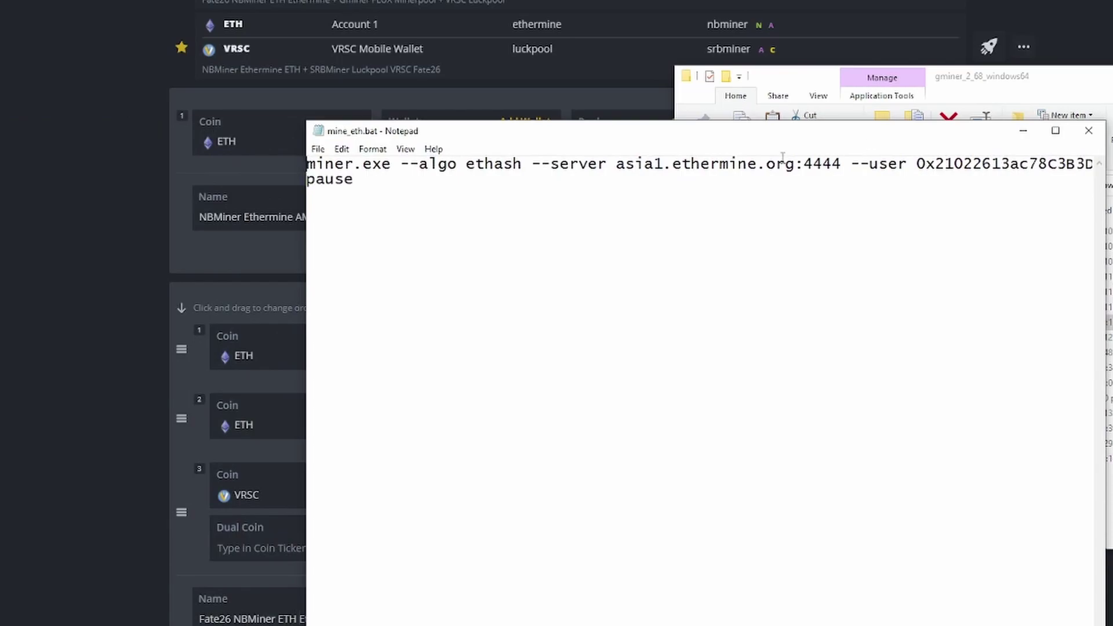
{"action": "left_click_drag", "start_coordinate": [400, 165], "coordinate": [598, 166]}
{"action": "left_click", "coordinate": [615, 177]}
{"action": "left_click", "coordinate": [400, 165]}
{"action": "left_click_drag", "start_coordinate": [400, 166], "coordinate": [606, 166]}
{"action": "left_click", "coordinate": [542, 177]}
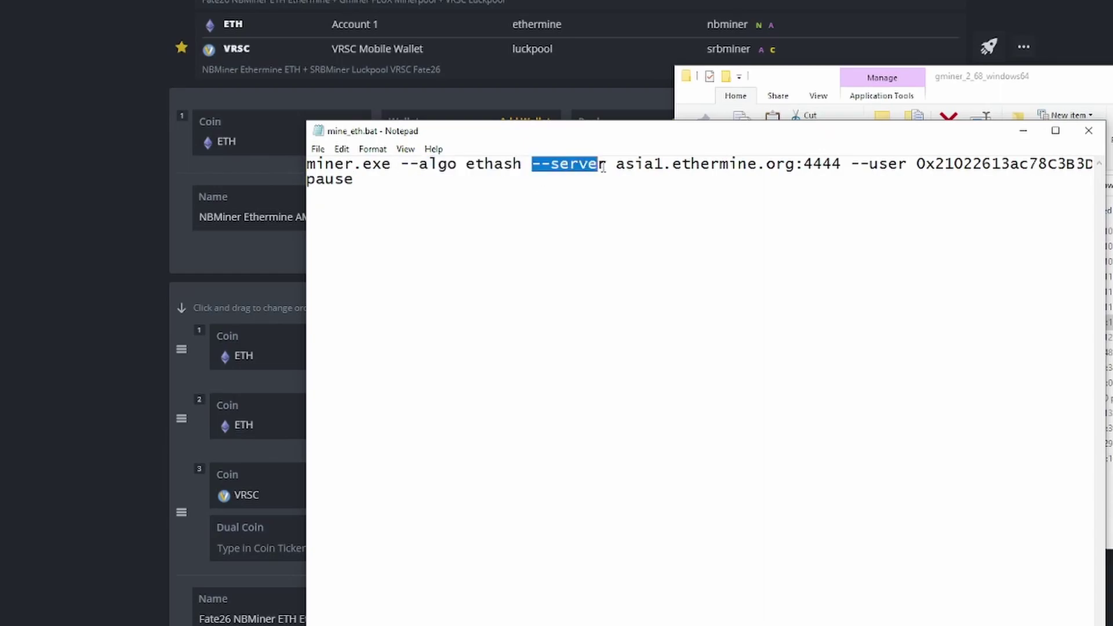
{"action": "left_click", "coordinate": [621, 166]}
{"action": "double_click", "coordinate": [636, 167]}
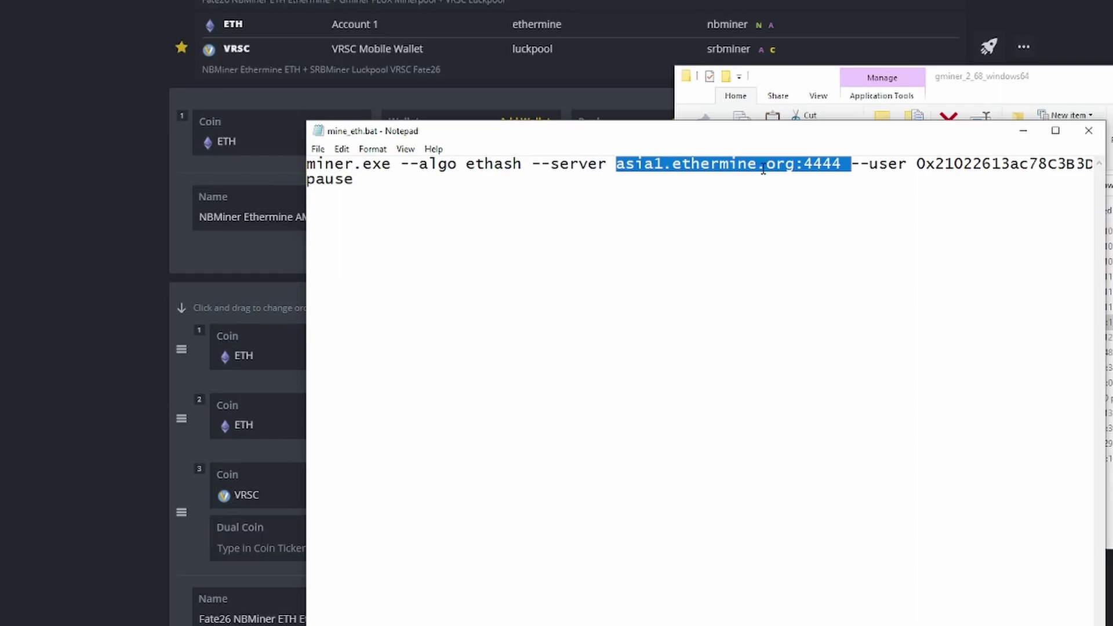
{"action": "left_click", "coordinate": [796, 180]}
{"action": "left_click", "coordinate": [852, 166]}
{"action": "left_click_drag", "start_coordinate": [854, 166], "coordinate": [957, 180]}
{"action": "double_click", "coordinate": [957, 167]}
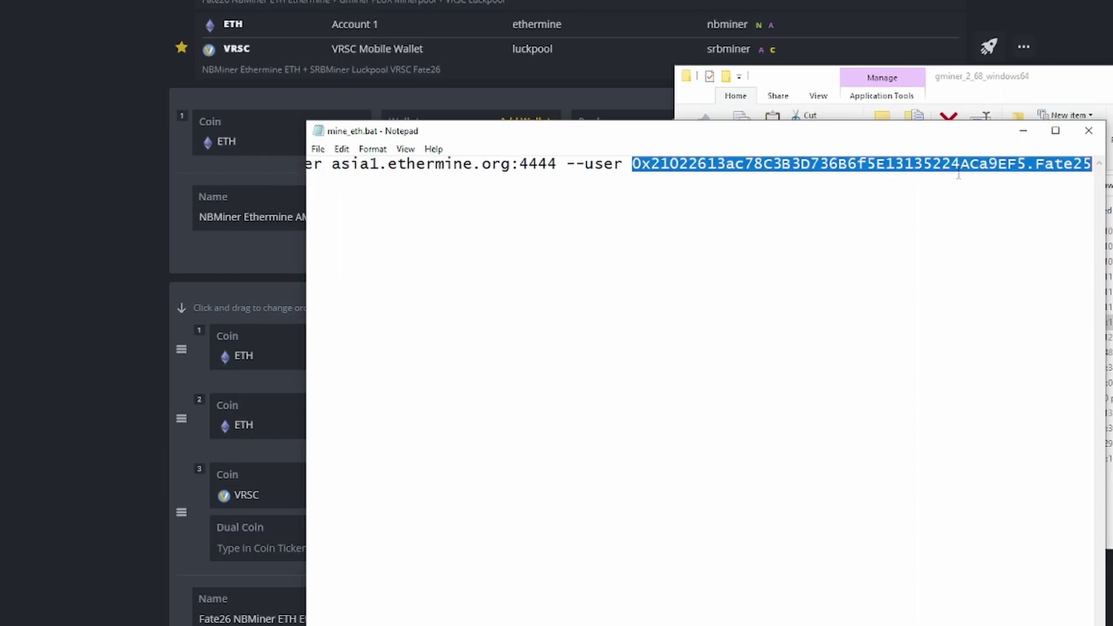
{"action": "left_click", "coordinate": [997, 211]}
{"action": "left_click", "coordinate": [1089, 131]}
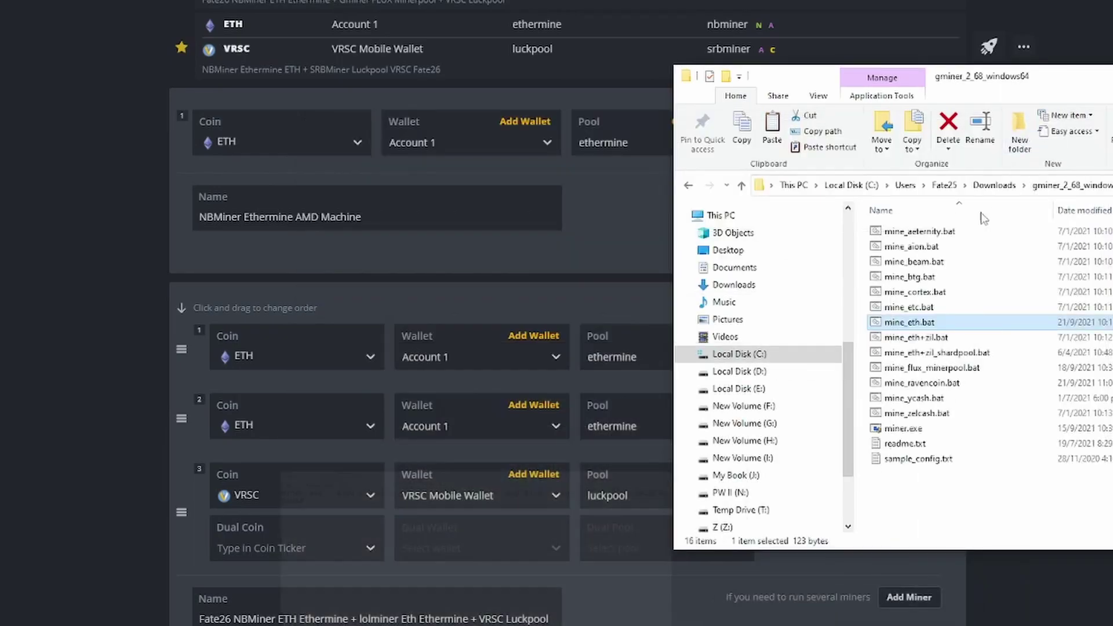
- Return to the HiveOS flight sheets and inspect GMiner's extra config arguments in the ETH Ethermine Gminer non SSL + VRSC Luckpool + ERG Nanopool sheet
{"action": "left_click", "coordinate": [1062, 588]}
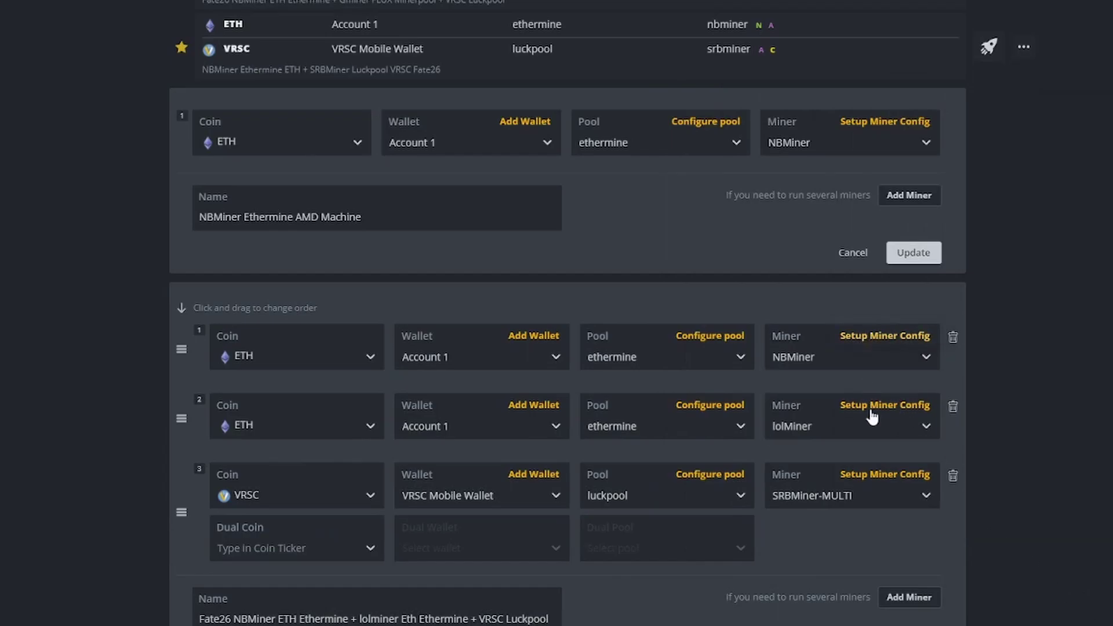
{"action": "scroll", "coordinate": [882, 443], "scroll_direction": "down", "scroll_amount": 5}
{"action": "scroll", "coordinate": [882, 444], "scroll_direction": "down", "scroll_amount": 4}
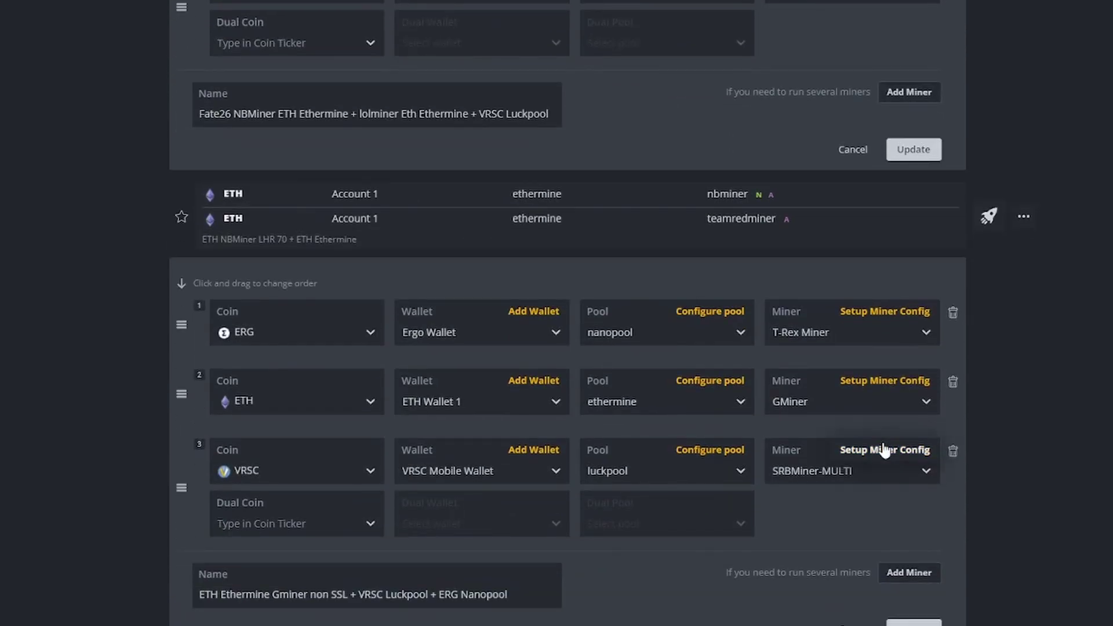
{"action": "scroll", "coordinate": [883, 444], "scroll_direction": "down", "scroll_amount": 4}
{"action": "left_click", "coordinate": [894, 166]}
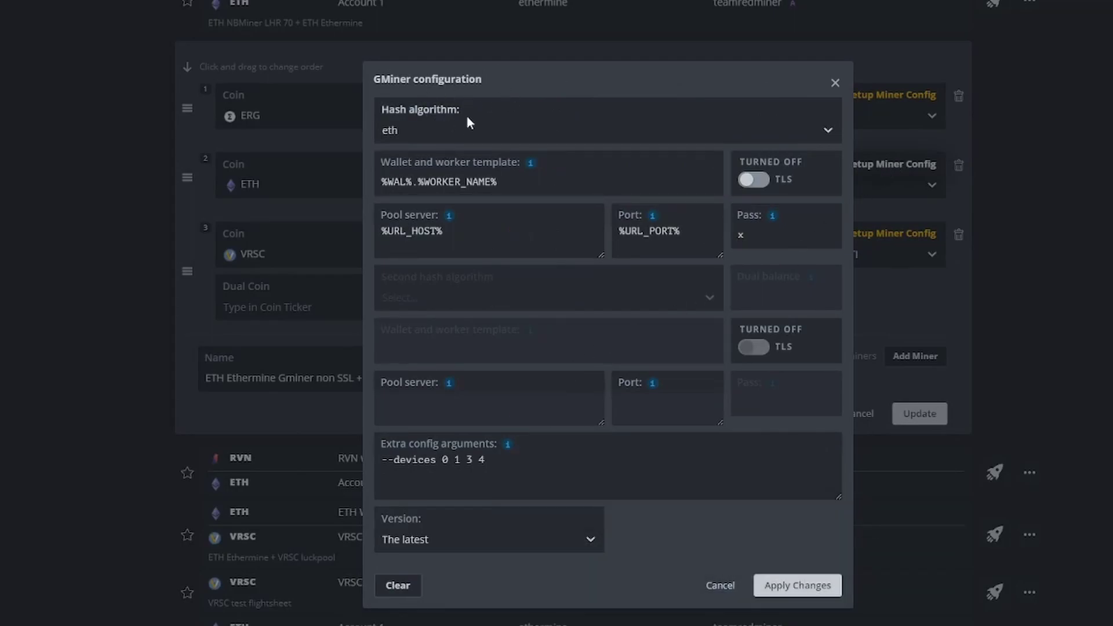
{"action": "left_click", "coordinate": [497, 459]}
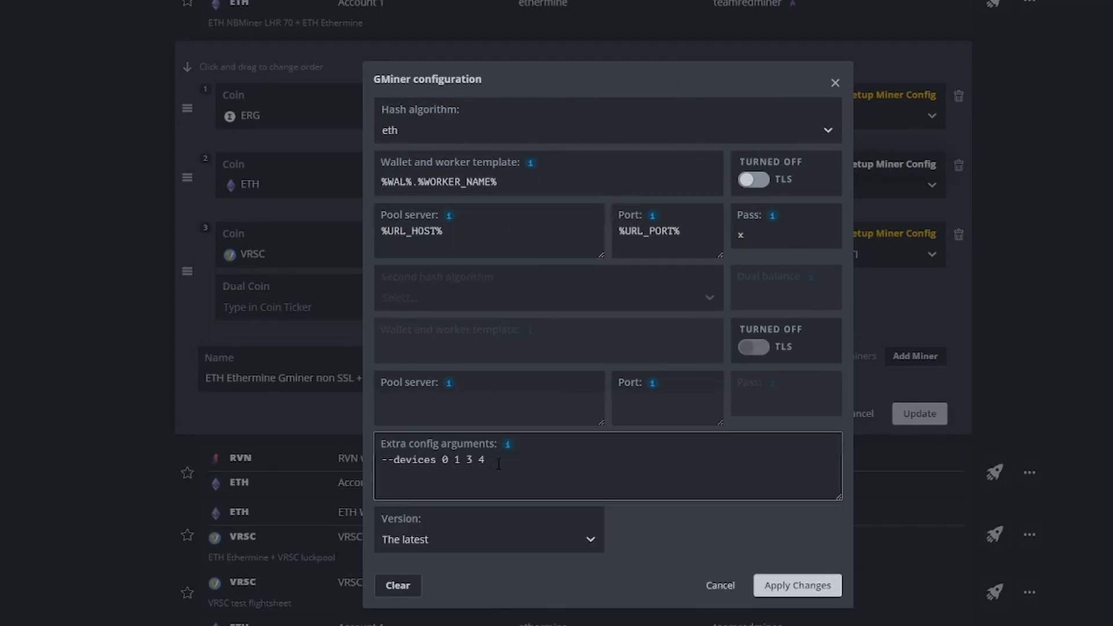
- Compare GMiner's --devices argument and its space-separated GPU IDs with the extra config arguments help, then close the configuration unchanged
{"action": "mouse_move", "coordinate": [507, 447]}
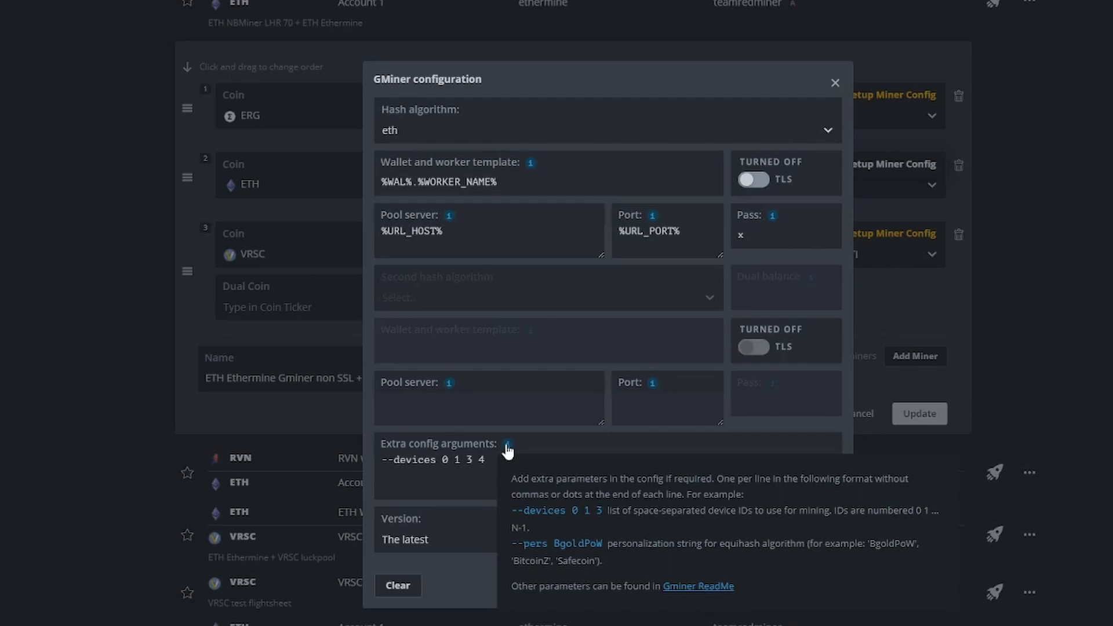
{"action": "left_click", "coordinate": [508, 451]}
{"action": "left_click_drag", "start_coordinate": [381, 460], "coordinate": [435, 481]}
{"action": "left_click", "coordinate": [381, 460]}
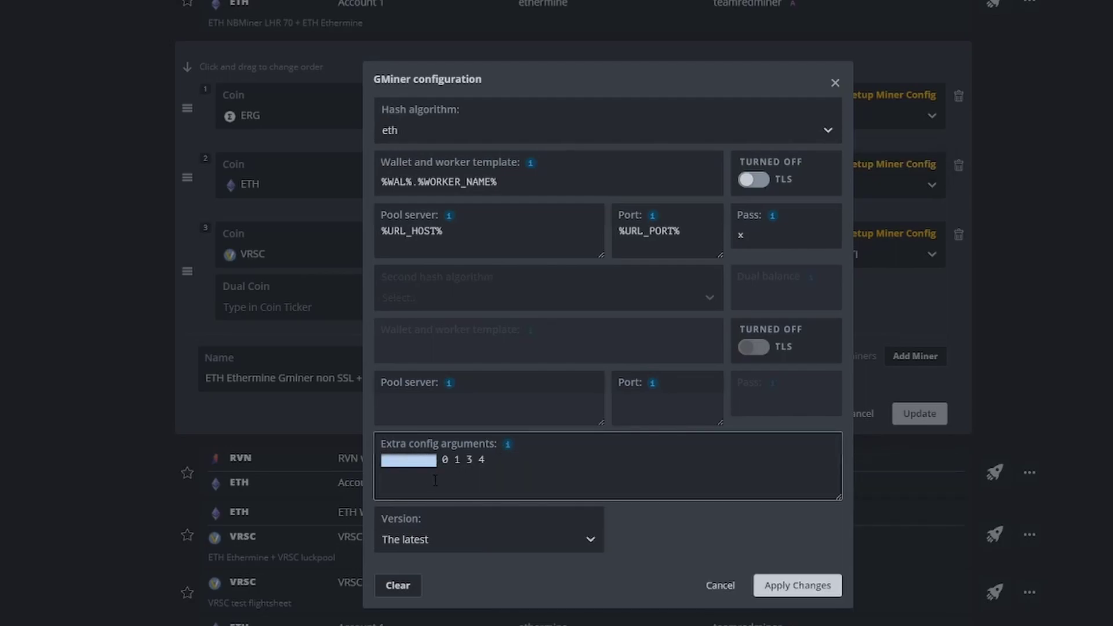
{"action": "key", "text": "Right"}
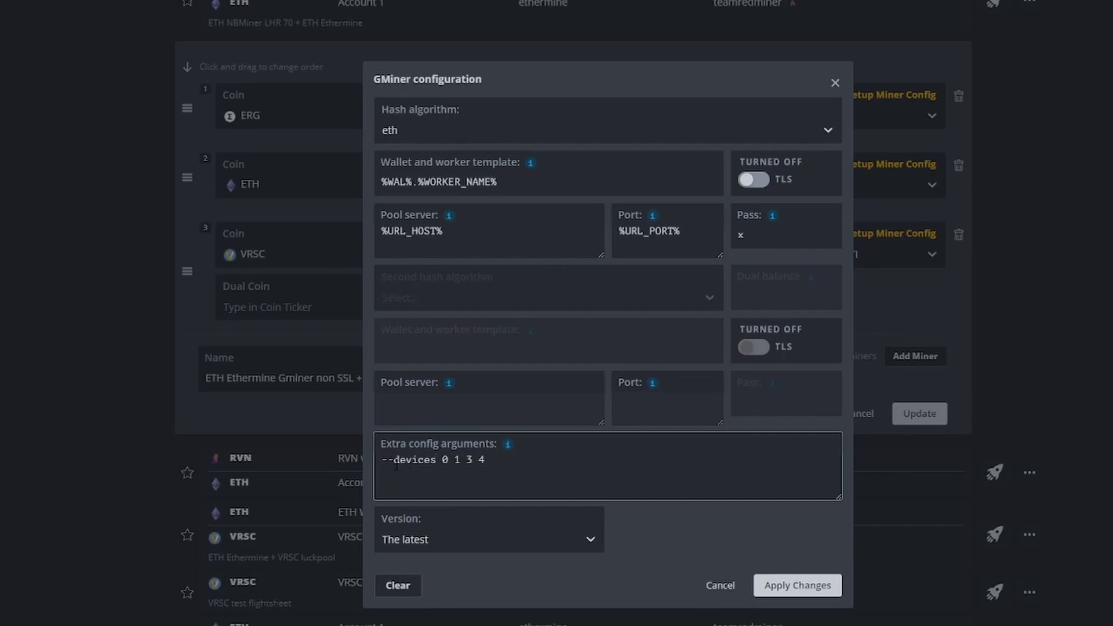
{"action": "left_click_drag", "start_coordinate": [381, 460], "coordinate": [438, 461]}
{"action": "left_click", "coordinate": [444, 463]}
{"action": "double_click", "coordinate": [444, 463]}
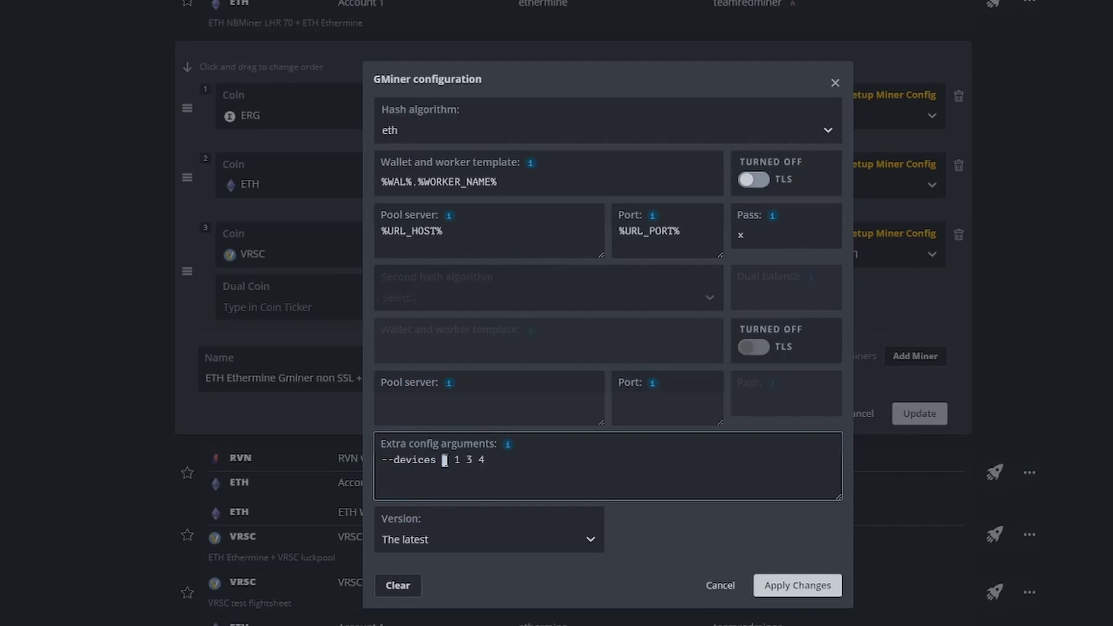
{"action": "left_click", "coordinate": [454, 464]}
{"action": "left_click", "coordinate": [451, 482]}
{"action": "left_click", "coordinate": [460, 464]}
{"action": "mouse_move", "coordinate": [508, 445]}
{"action": "left_click", "coordinate": [728, 587]}
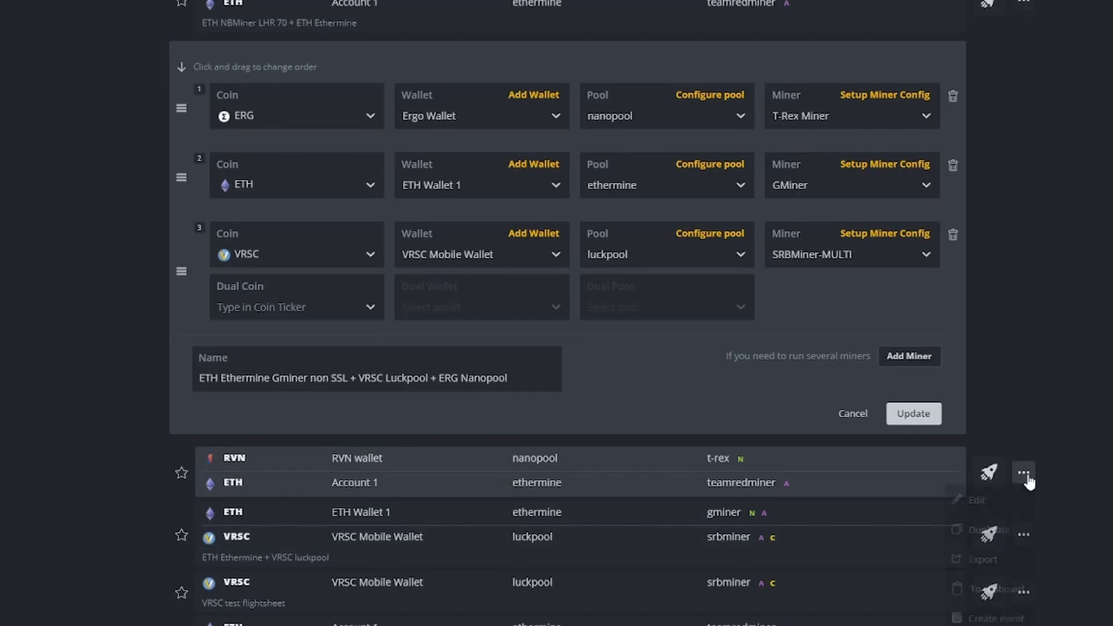
- Open the RVN nanopool + ETH ethermine flight sheet for editing and review T-Rex Miner's devices argument and its help, leaving it unchanged
{"action": "left_click", "coordinate": [1024, 472]}
{"action": "left_click", "coordinate": [954, 501]}
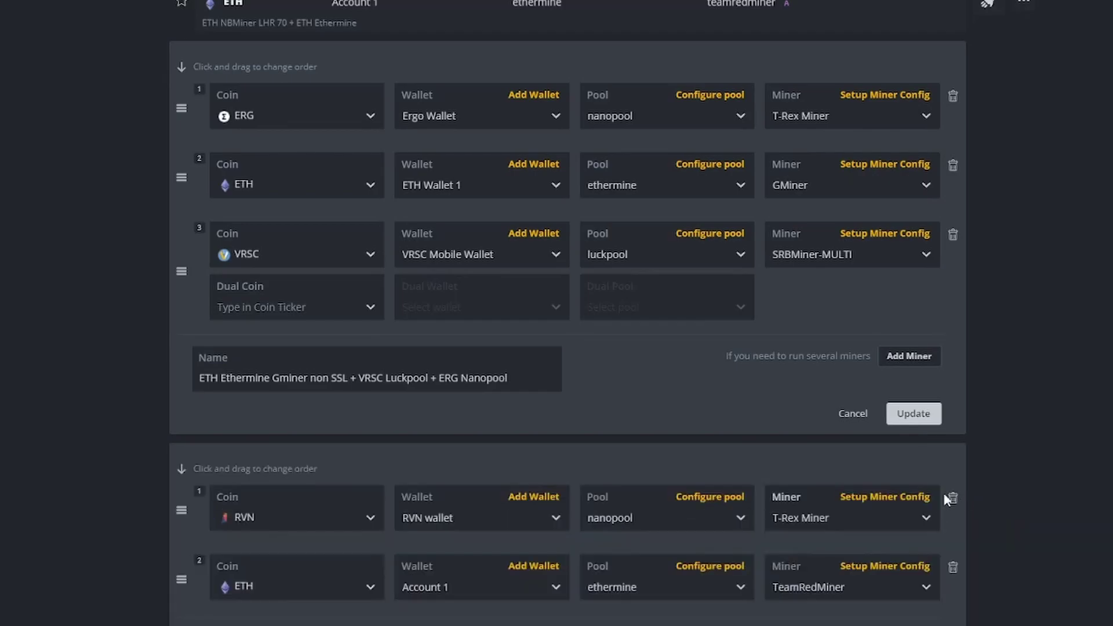
{"action": "left_click", "coordinate": [875, 497]}
{"action": "mouse_move", "coordinate": [508, 378]}
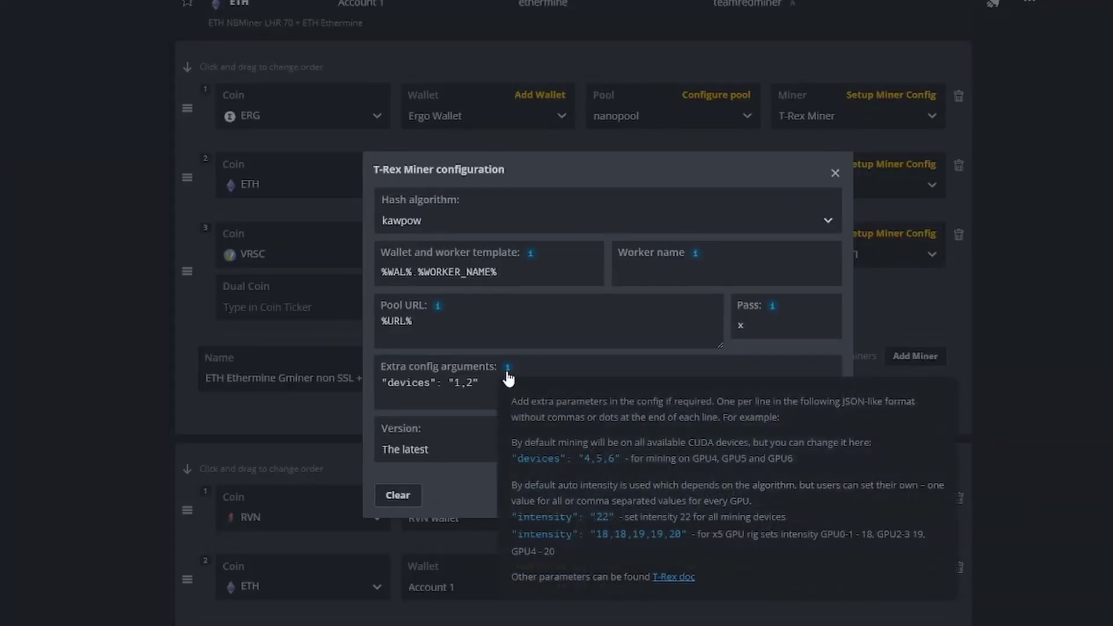
{"action": "left_click", "coordinate": [835, 173]}
- Review TeamRedMiner's -d argument and the extra config arguments help in the same flight sheet, then close the configuration unchanged
{"action": "left_click", "coordinate": [885, 568]}
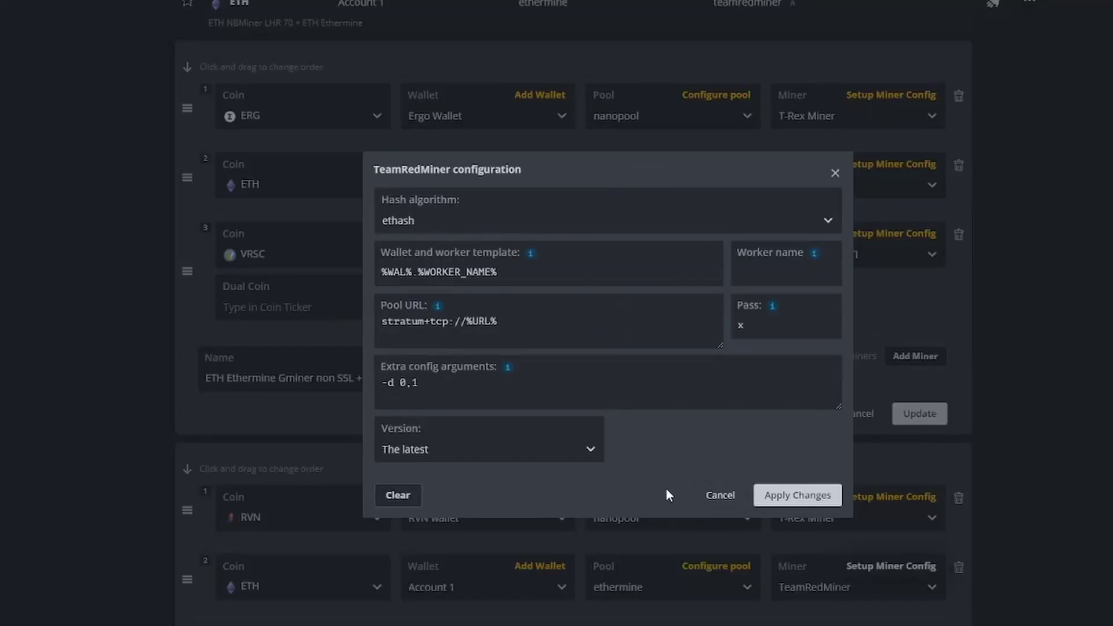
{"action": "mouse_move", "coordinate": [509, 367]}
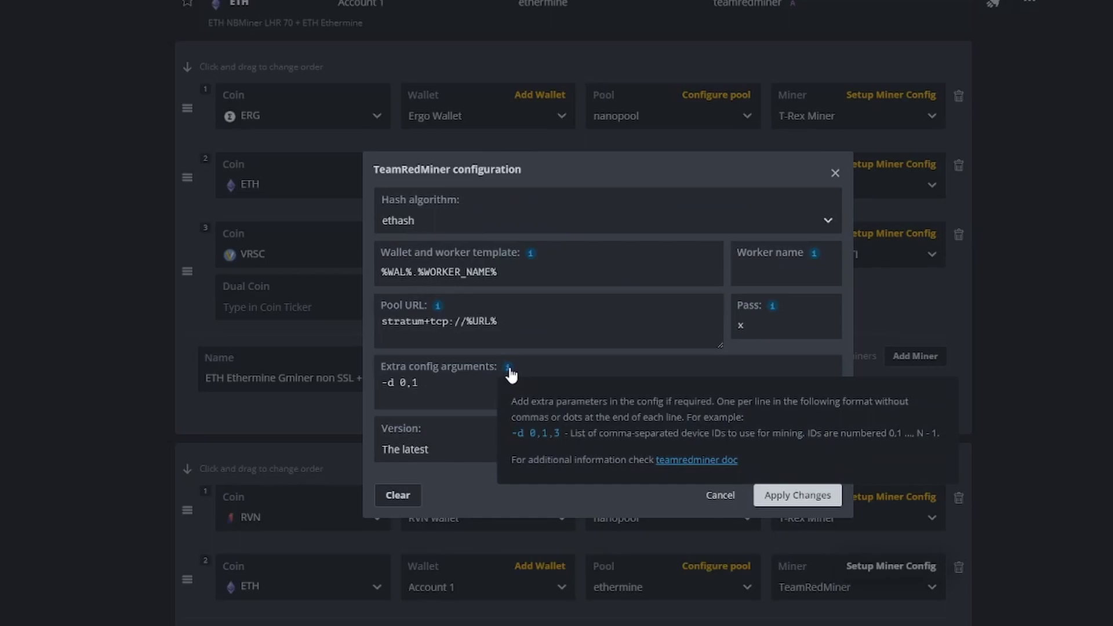
{"action": "left_click", "coordinate": [721, 496]}
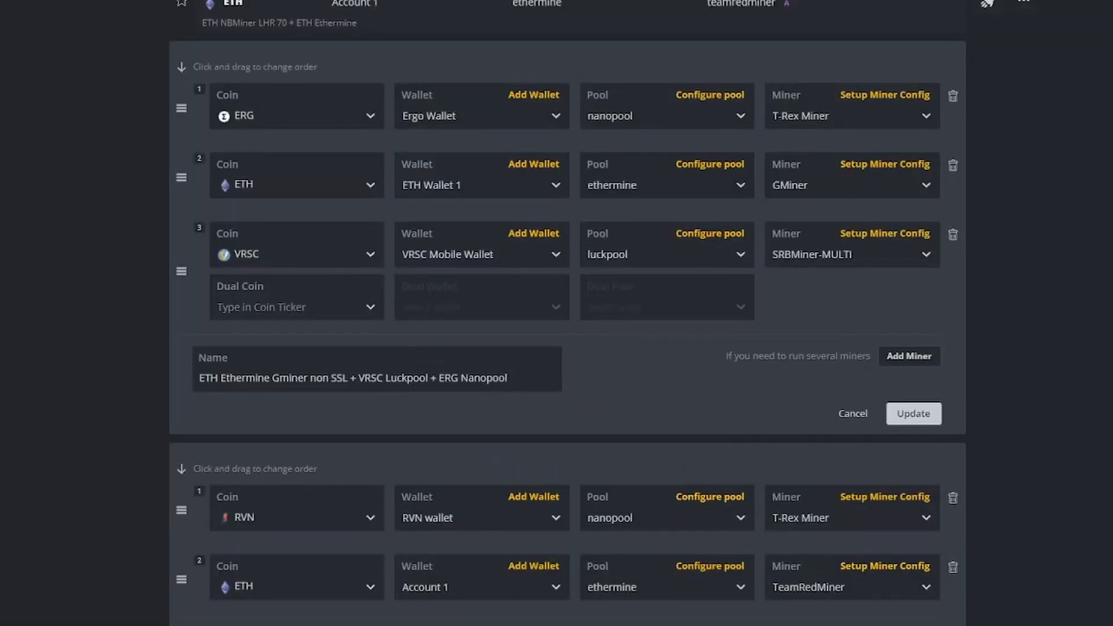
- Open the ETH Ethermine + VRSC luckpool flight sheet for editing and check GMiner's extra config arguments and help without changing them
{"action": "scroll", "coordinate": [994, 582], "scroll_direction": "down", "scroll_amount": 3}
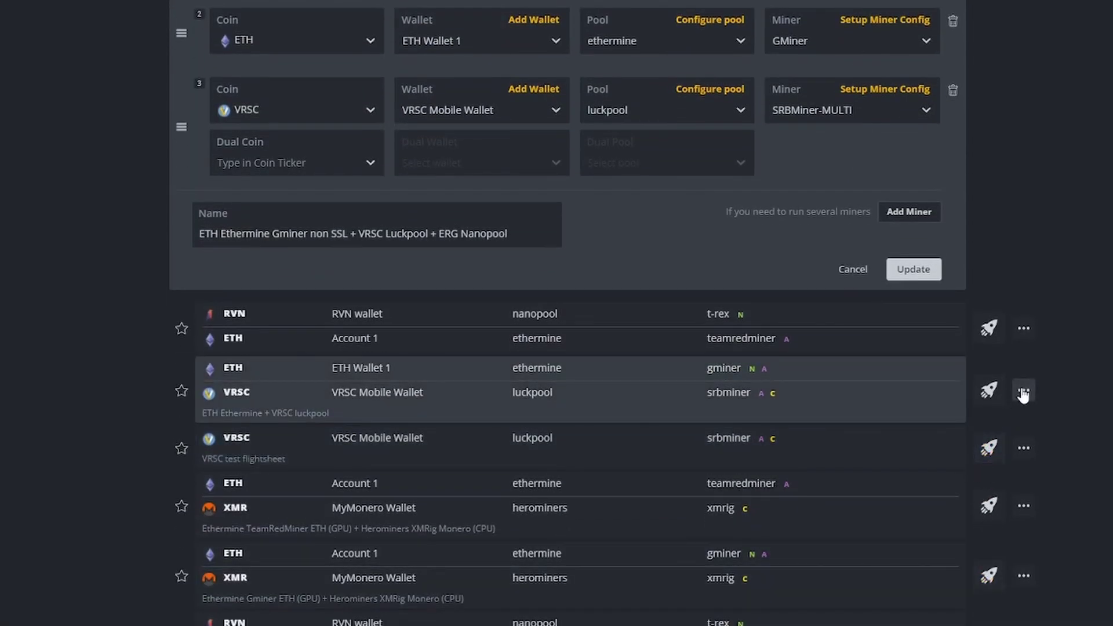
{"action": "left_click", "coordinate": [1023, 394]}
{"action": "left_click", "coordinate": [928, 420]}
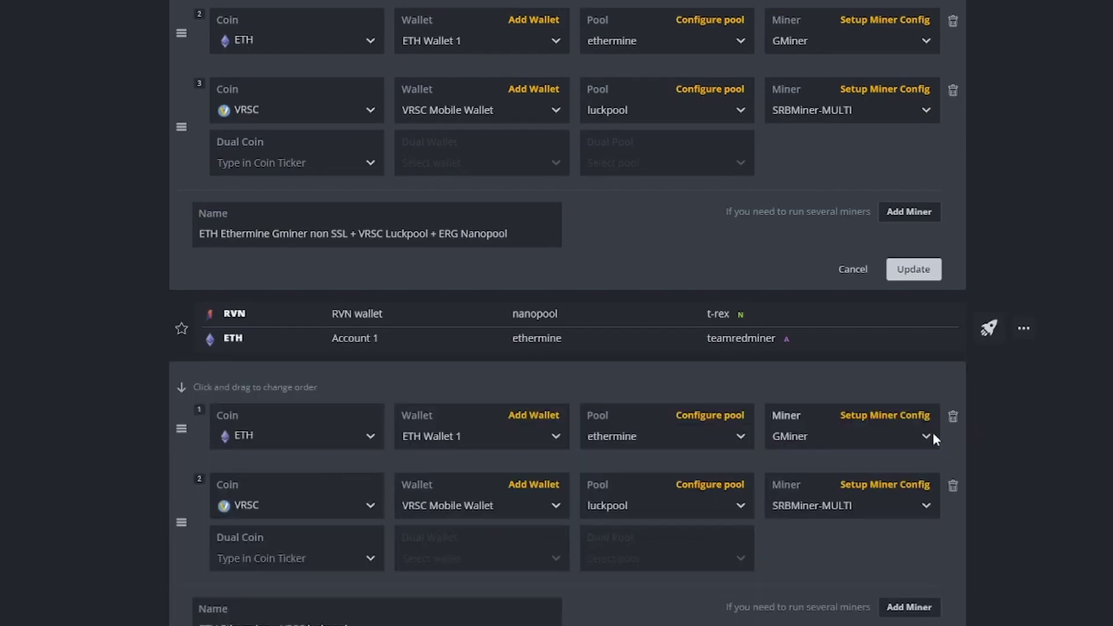
{"action": "left_click", "coordinate": [877, 421]}
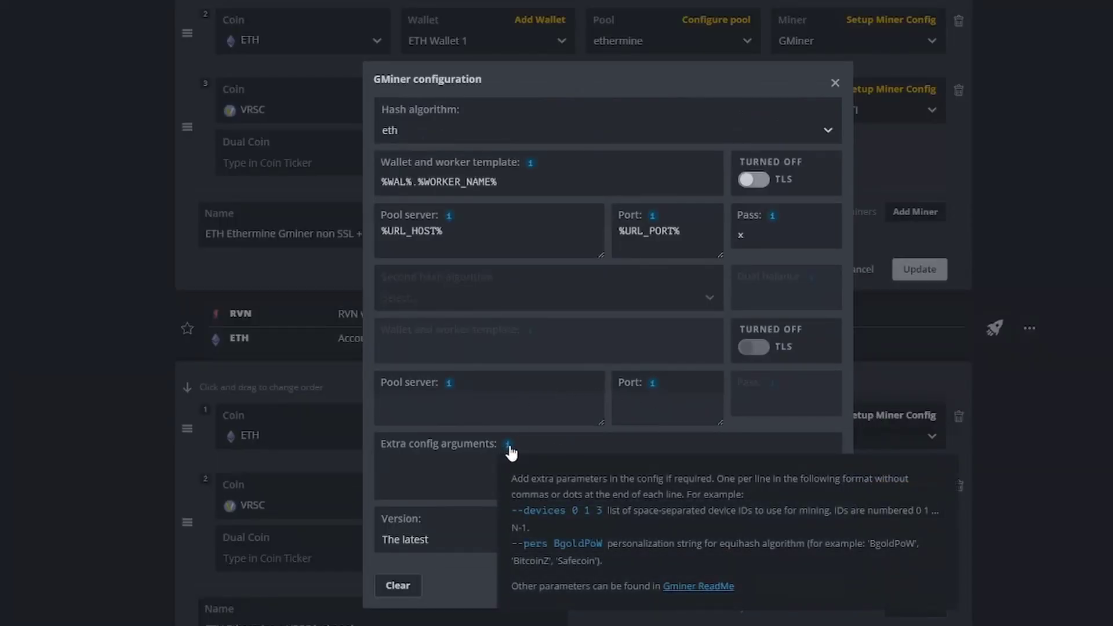
{"action": "left_click", "coordinate": [738, 577]}
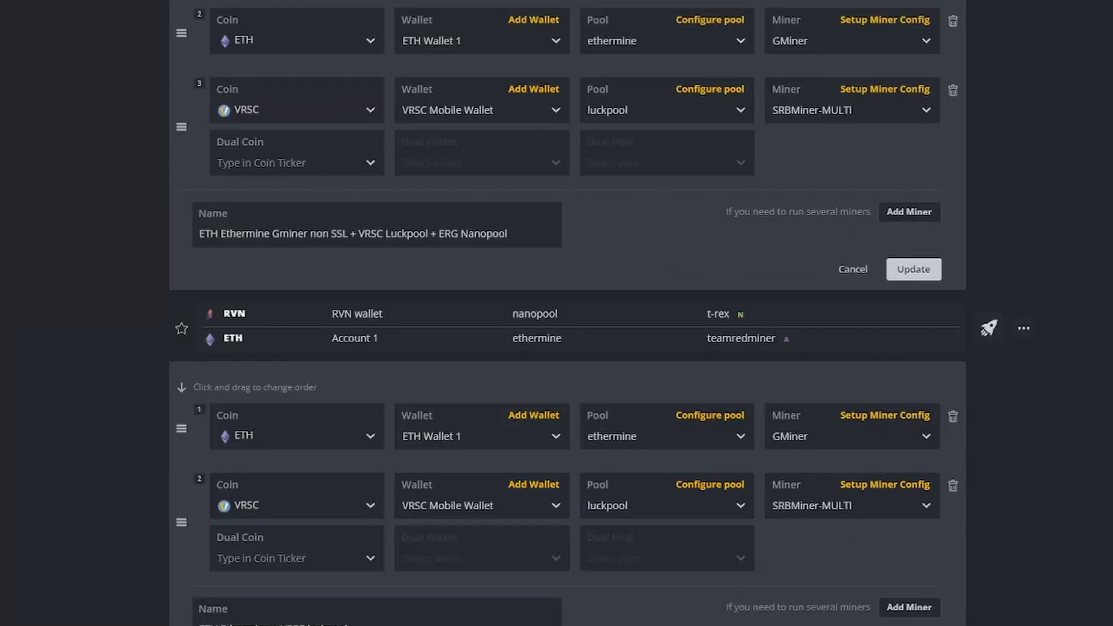
- Edit the Ethermine TeamRedMiner ETH (GPU) + Herominers XMRig Monero (CPU) sheet and enter -d 0,1,3 as TeamRedMiner's extra config arguments
{"action": "scroll", "coordinate": [877, 539], "scroll_direction": "down", "scroll_amount": 3}
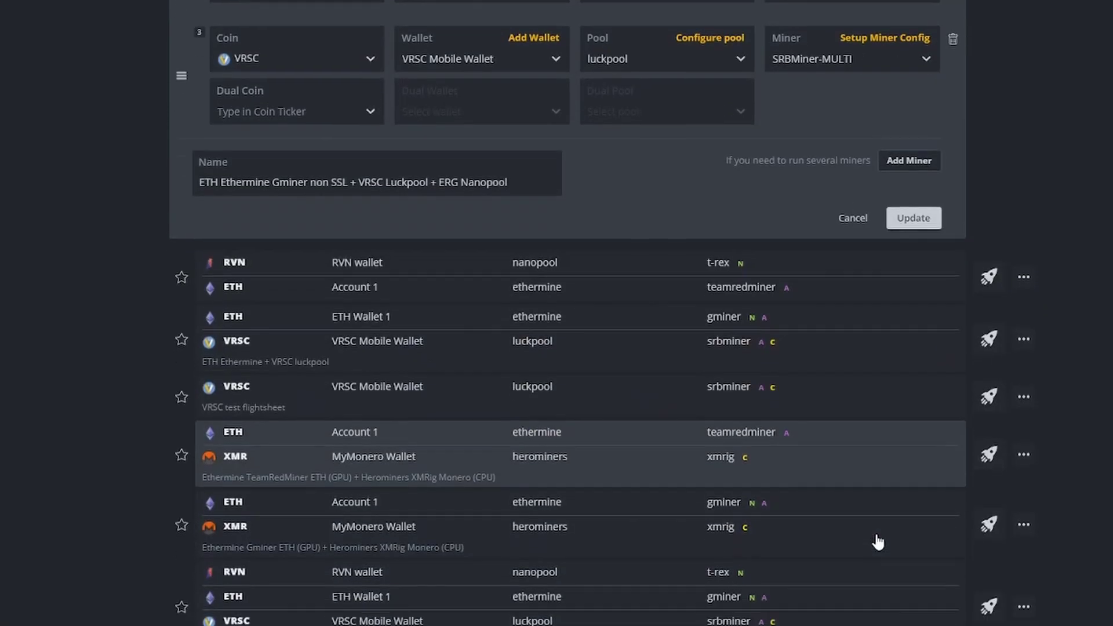
{"action": "left_click", "coordinate": [1024, 361]}
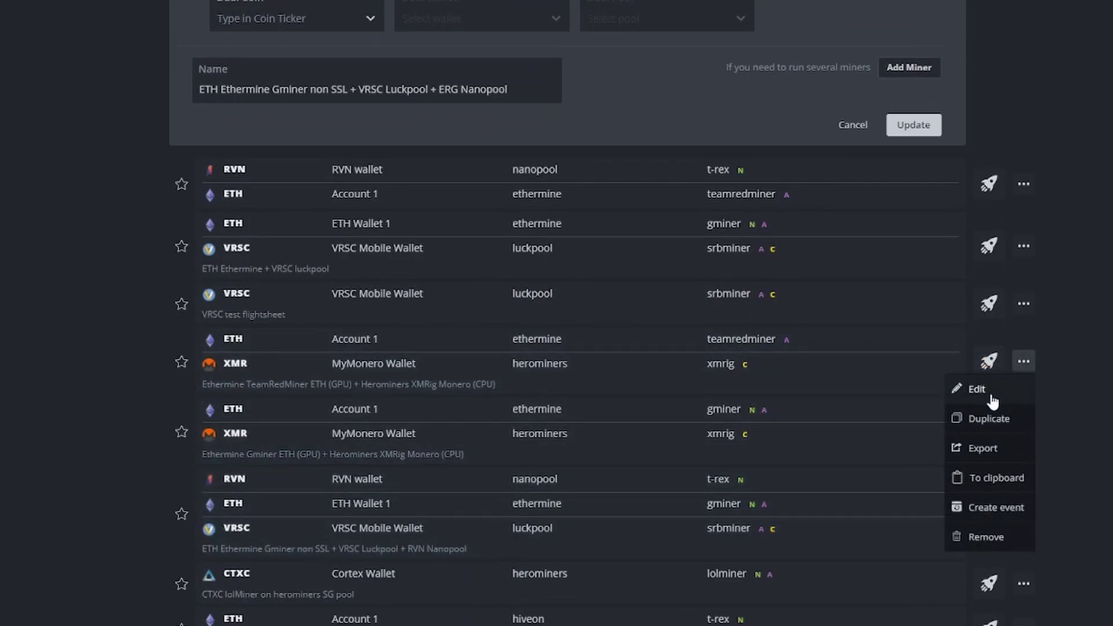
{"action": "left_click", "coordinate": [980, 388]}
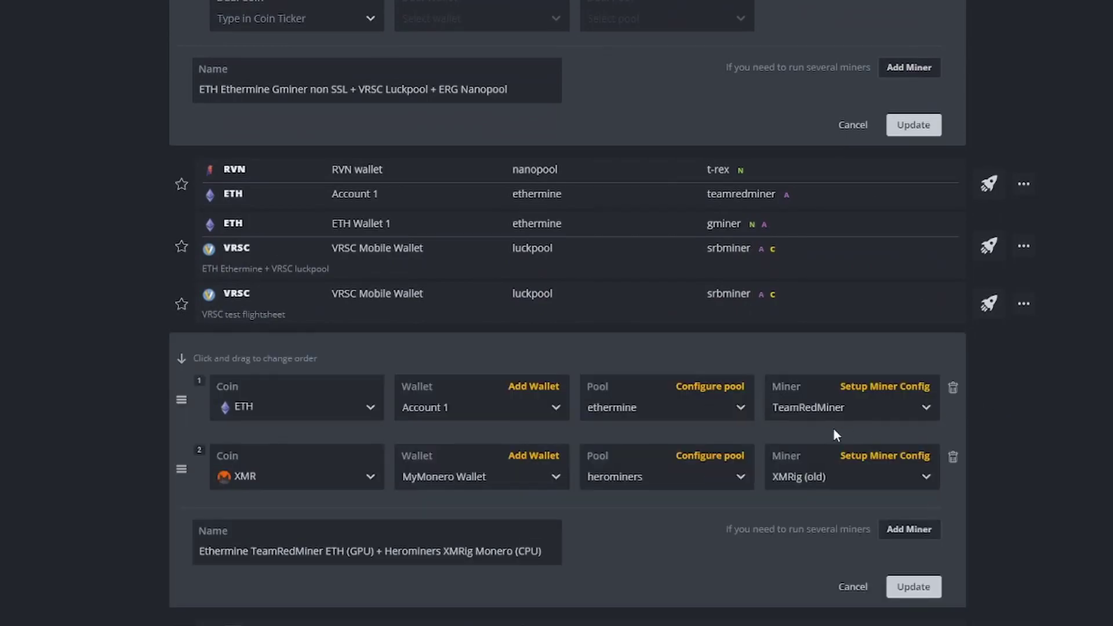
{"action": "left_click", "coordinate": [865, 387]}
{"action": "mouse_move", "coordinate": [508, 374]}
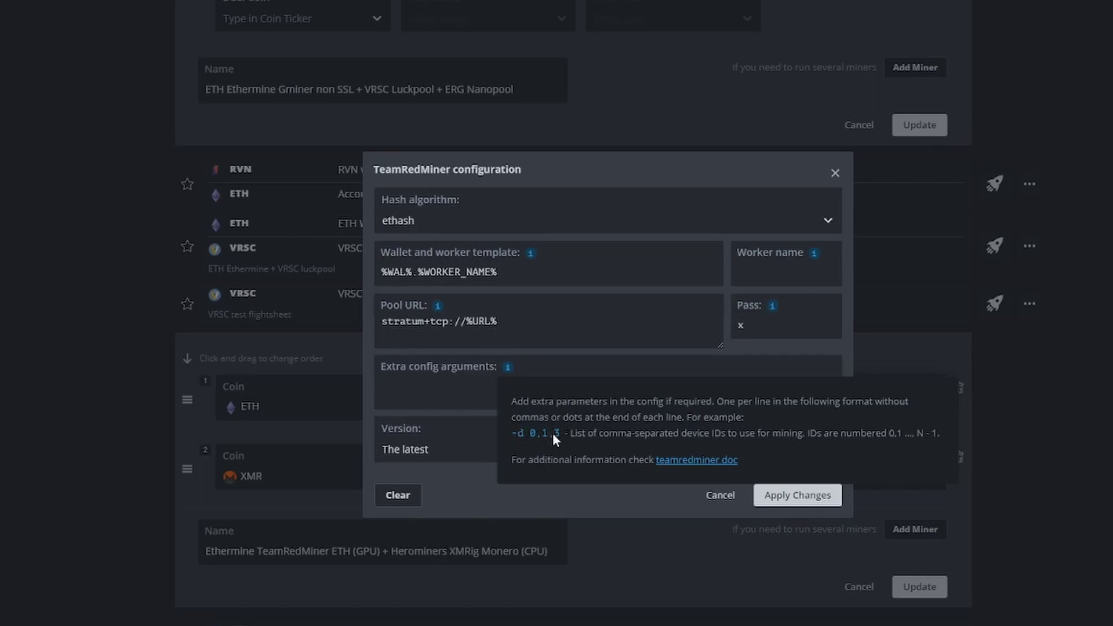
{"action": "type", "text": "-d 0,1,3"}
{"action": "left_click", "coordinate": [401, 384]}
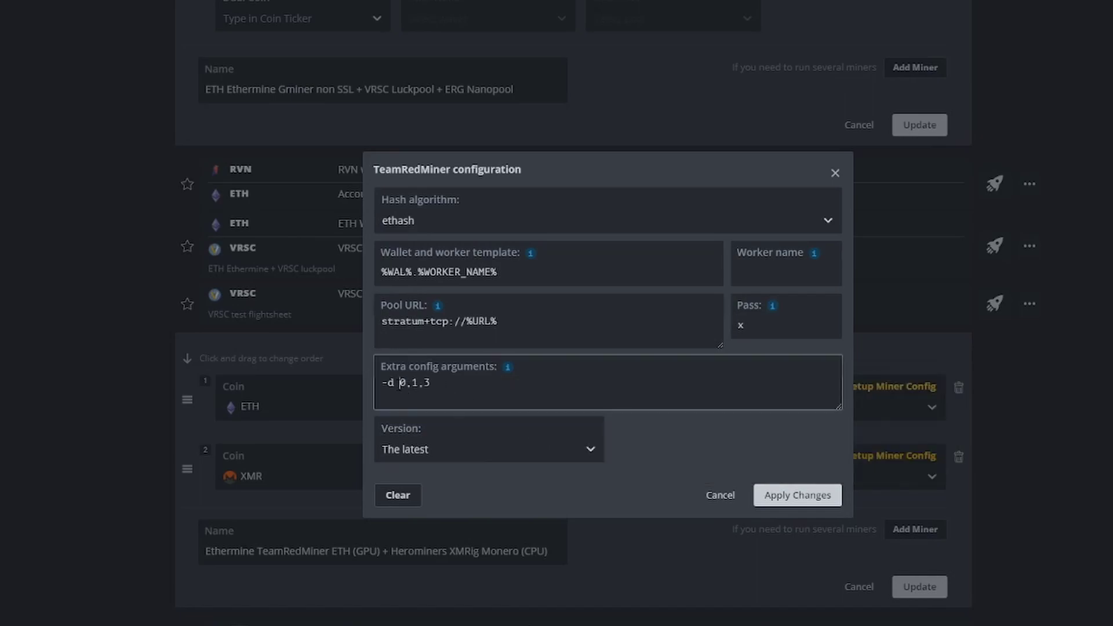
- Try rewriting TeamRedMiner's -d argument in the quoted "devices" style, then discard the configuration changes
{"action": "left_click", "coordinate": [384, 383]}
{"action": "type", "text": "-"}
{"action": "left_click", "coordinate": [401, 384]}
{"action": "type", "text": "evices\""}
{"action": "key", "text": "Left"}
{"action": "key", "text": "Left"}
{"action": "key", "text": "Left"}
{"action": "key", "text": "Left"}
{"action": "key", "text": "Left"}
{"action": "key", "text": "Left"}
{"action": "key", "text": "Left"}
{"action": "key", "text": "Left"}
{"action": "type", "text": "\""}
{"action": "key", "text": "Delete"}
{"action": "key", "text": "Delete"}
{"action": "key", "text": "Delete"}
{"action": "type", "text": "\""}
{"action": "left_click", "coordinate": [720, 496]}
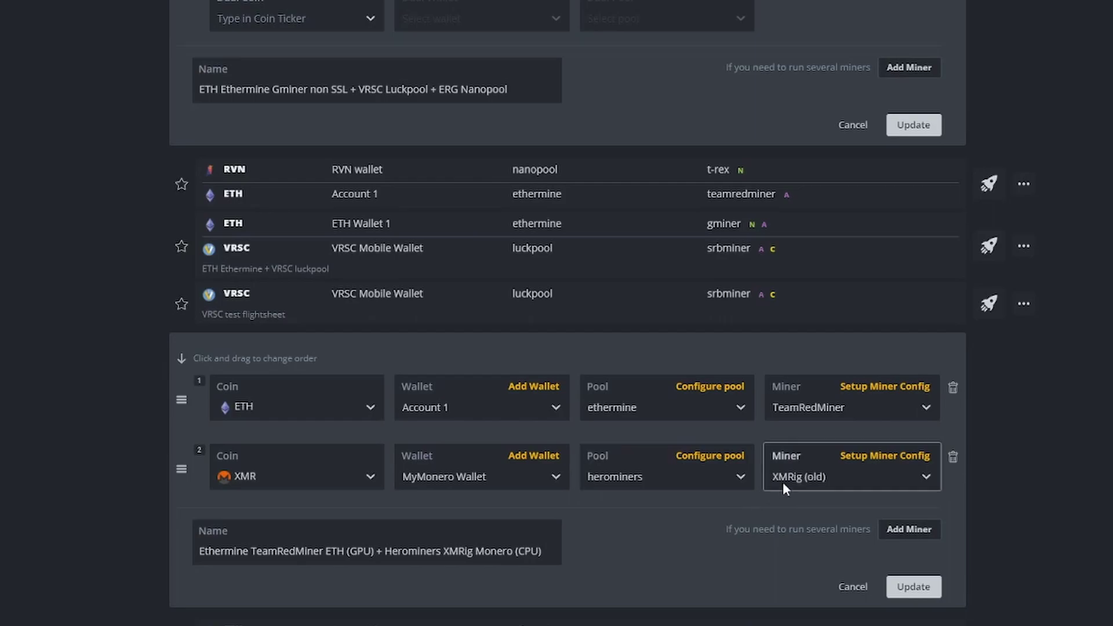
- Reopen the TeamRedMiner configuration to read the -d format in the extra config arguments help, then close it unchanged
{"action": "left_click", "coordinate": [913, 387]}
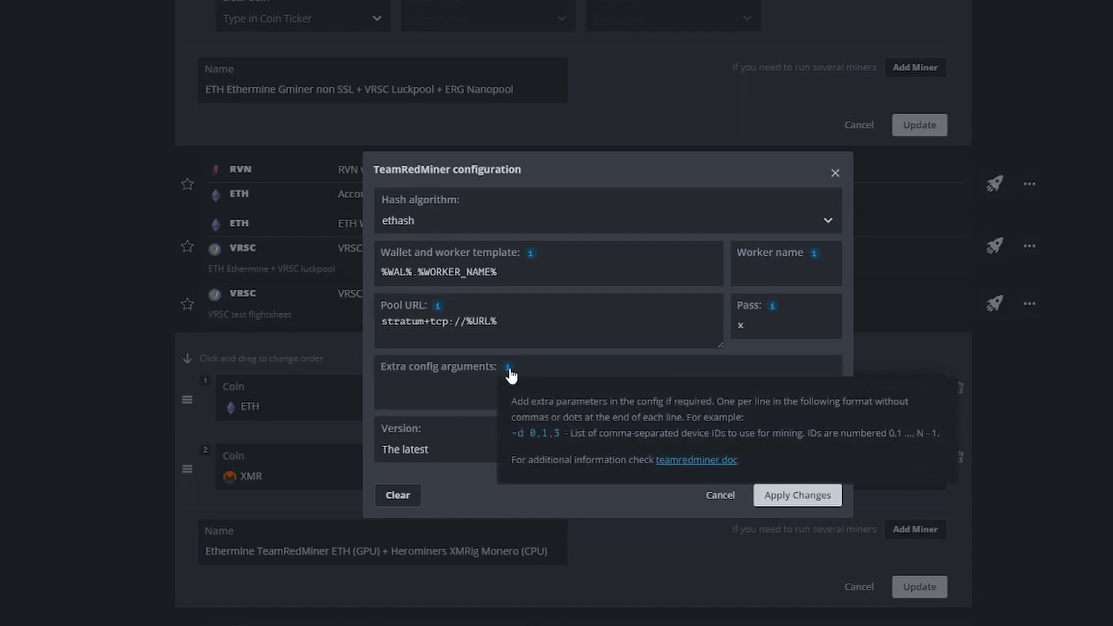
{"action": "left_click", "coordinate": [726, 498]}
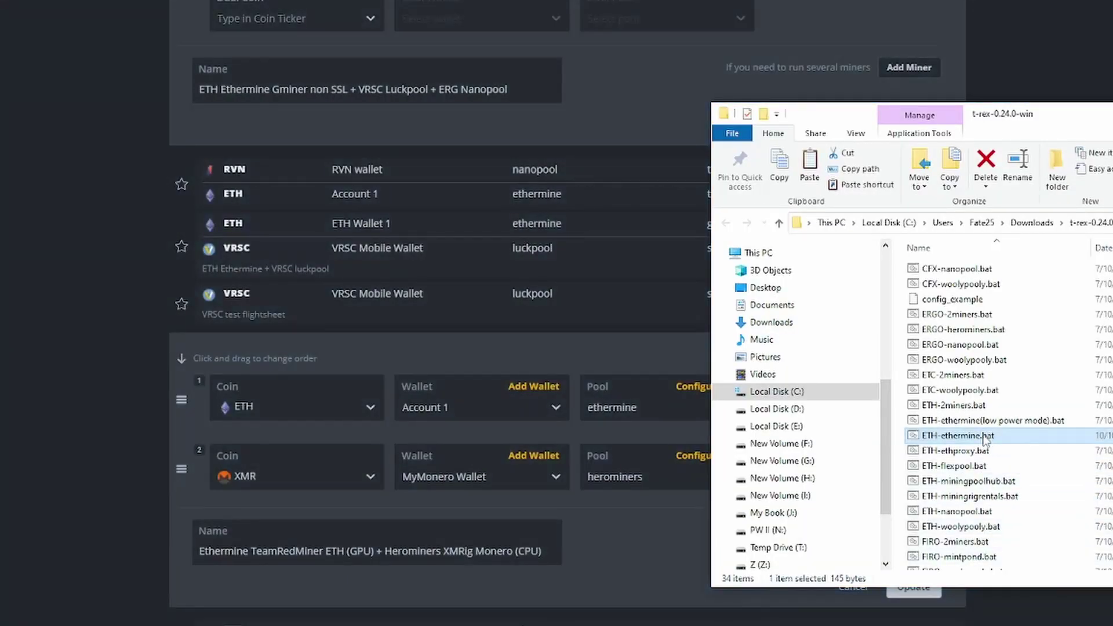
- Switch to File Explorer and open ETH-ethermine.bat from the t-rex-0.24.0-win folder in Notepad, placing its window in full view
{"action": "right_click", "coordinate": [984, 441]}
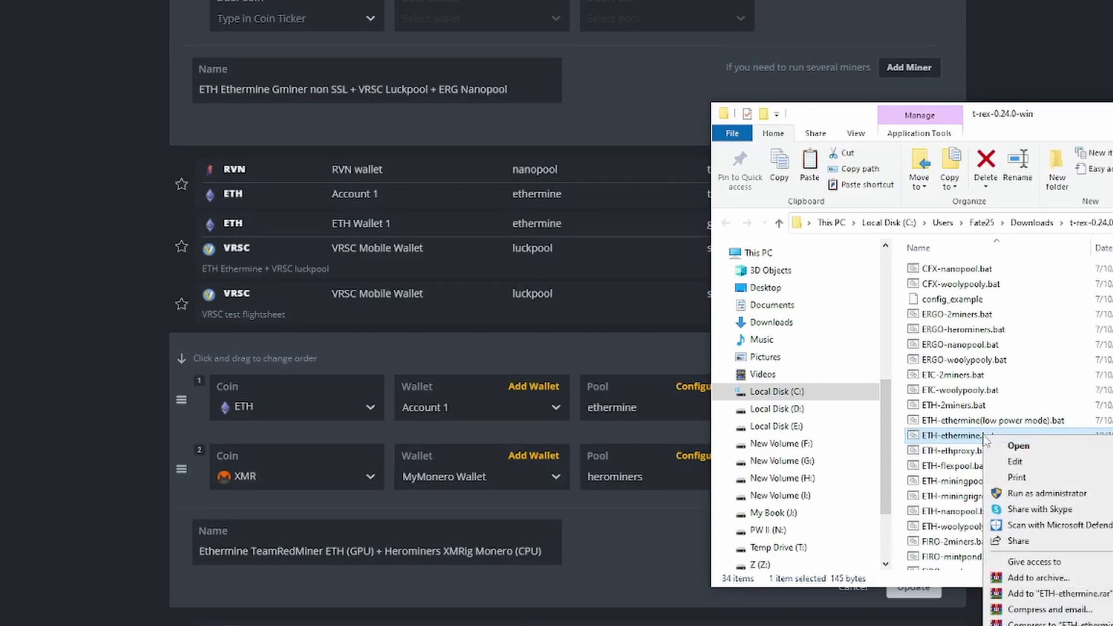
{"action": "left_click", "coordinate": [1016, 462]}
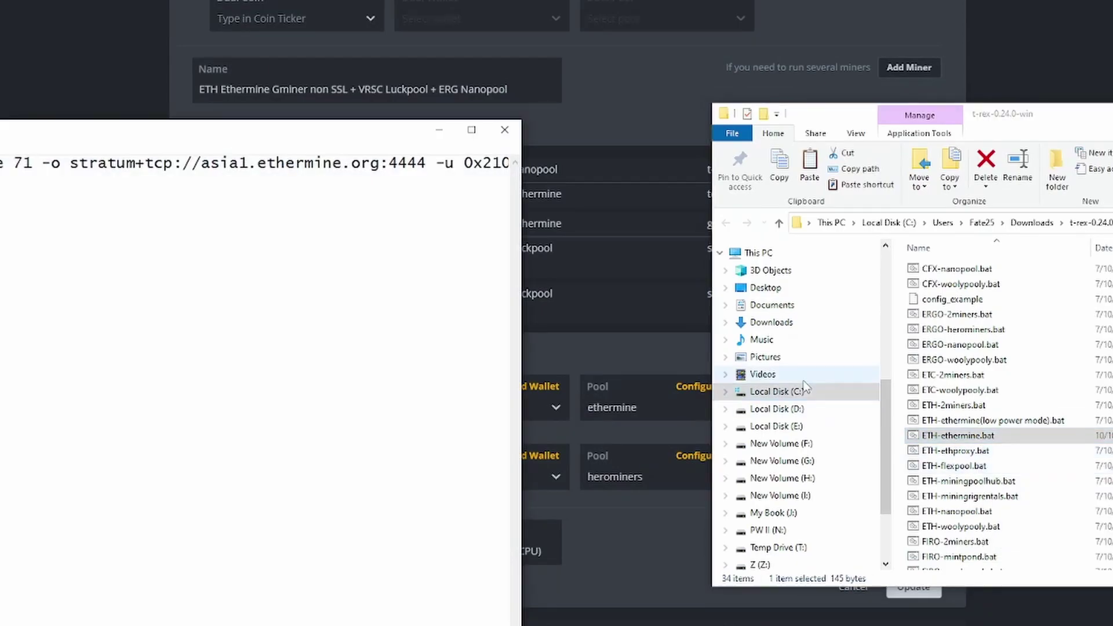
{"action": "left_click_drag", "start_coordinate": [187, 135], "coordinate": [722, 173]}
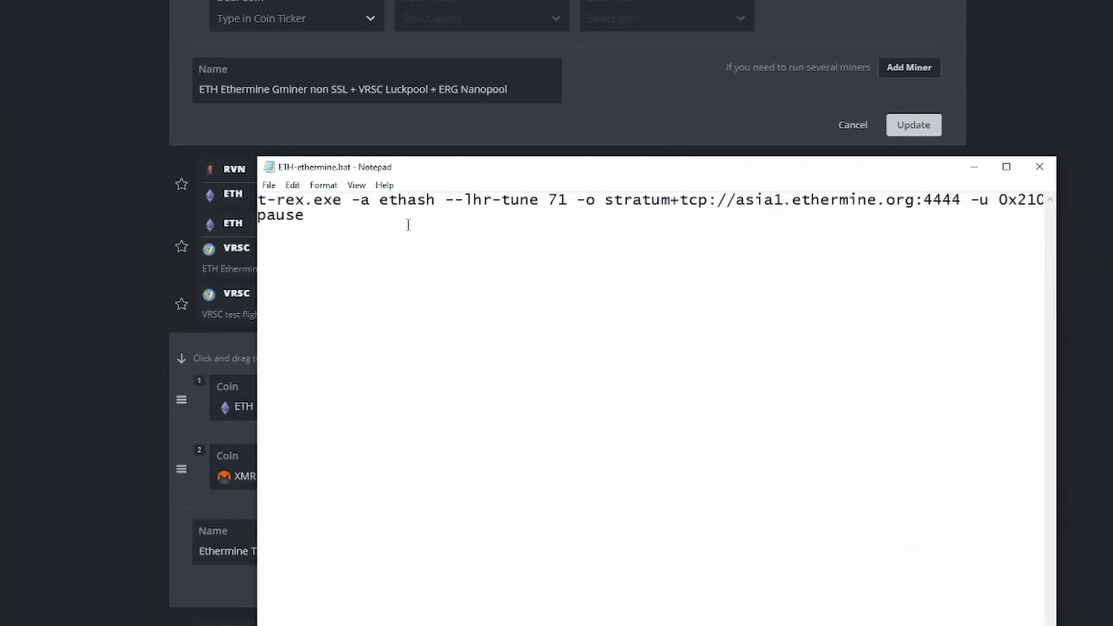
- Examine the -a, --lhr-tune and -o arguments with their values in T-Rex's ETH-ethermine.bat
{"action": "left_click", "coordinate": [353, 201]}
{"action": "double_click", "coordinate": [390, 200]}
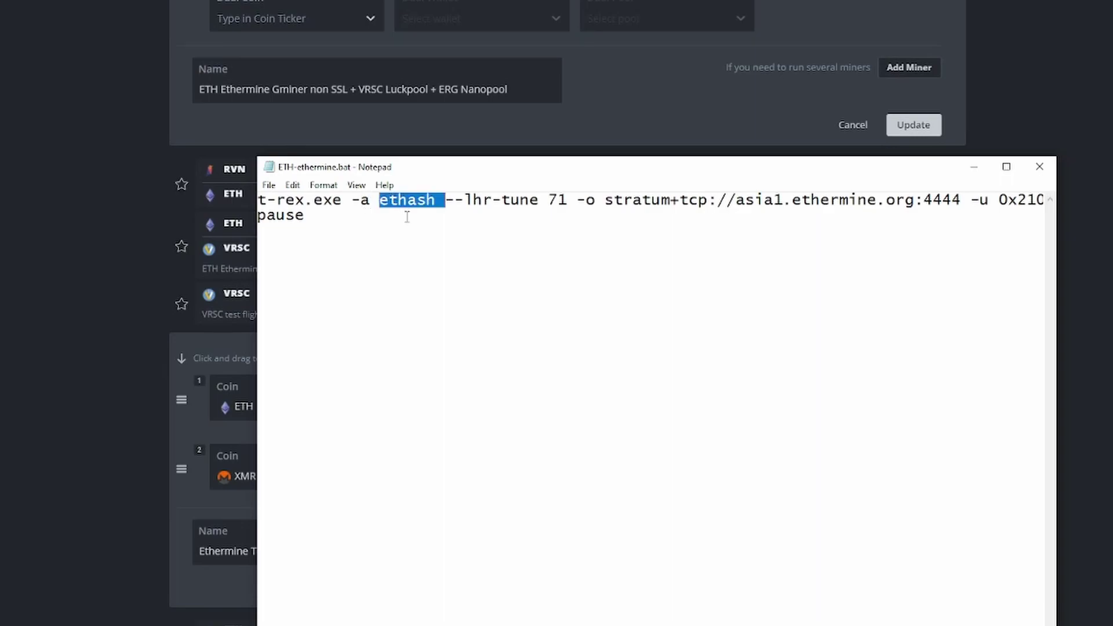
{"action": "key", "text": "F3"}
{"action": "left_click", "coordinate": [447, 200]}
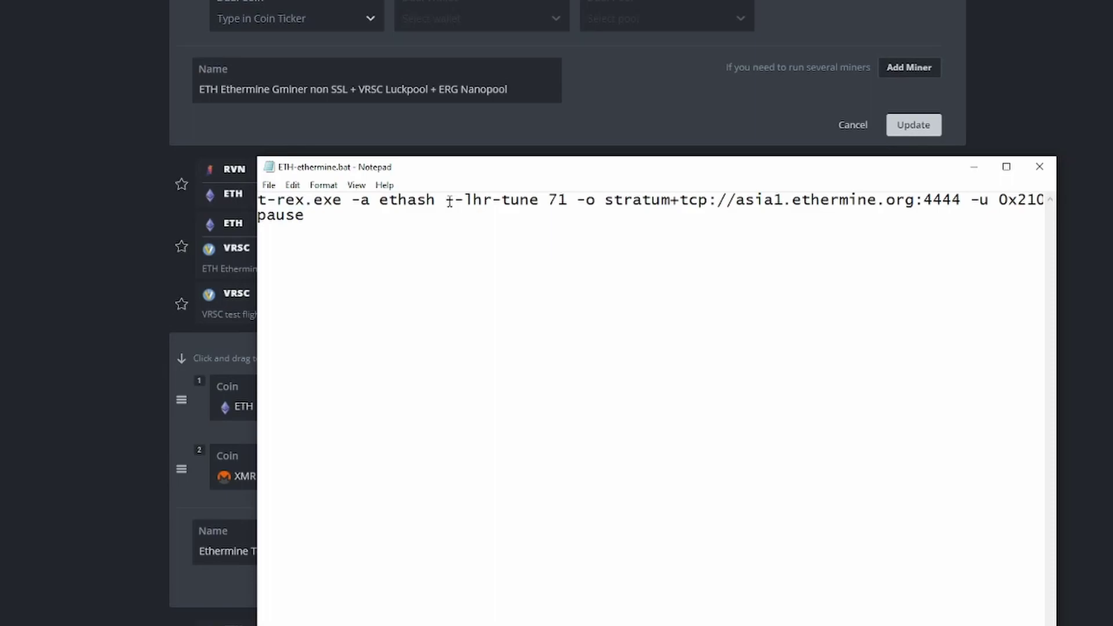
{"action": "left_click_drag", "start_coordinate": [446, 200], "coordinate": [568, 201]}
{"action": "left_click", "coordinate": [538, 218]}
{"action": "left_click_drag", "start_coordinate": [578, 201], "coordinate": [595, 201]}
{"action": "left_click", "coordinate": [607, 213]}
{"action": "double_click", "coordinate": [636, 201]}
{"action": "left_click", "coordinate": [650, 215]}
- Examine the -u wallet, -p password and -w worker arguments in the rest of the T-Rex command line
{"action": "left_click_drag", "start_coordinate": [971, 201], "coordinate": [991, 201]}
{"action": "scroll", "coordinate": [947, 510], "scroll_direction": "right", "scroll_amount": 10}
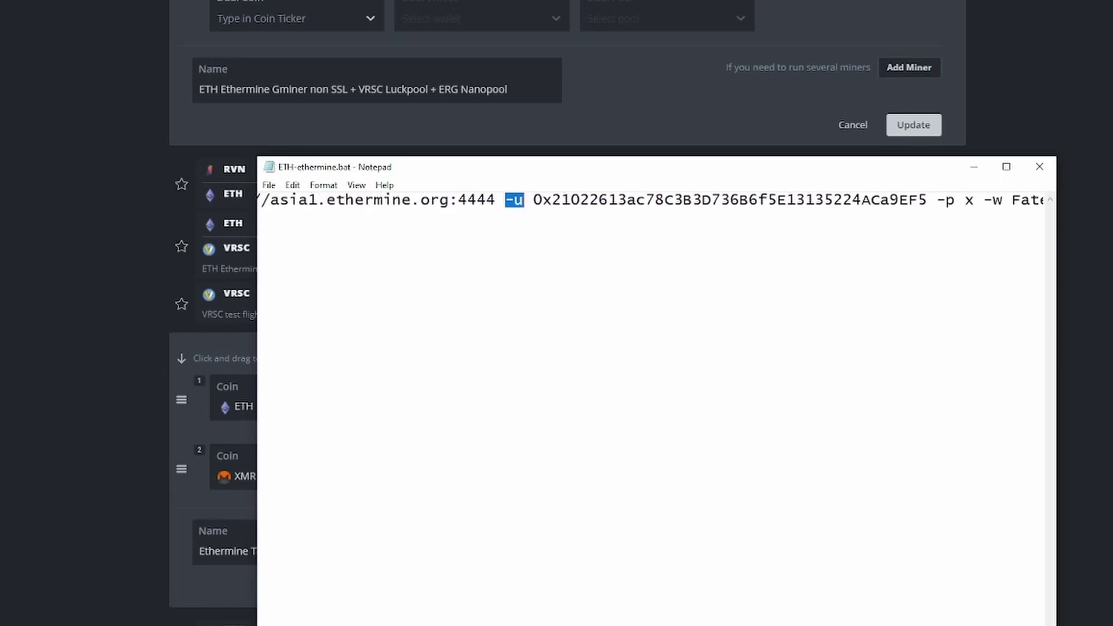
{"action": "left_click", "coordinate": [930, 200]}
{"action": "key", "text": "Home"}
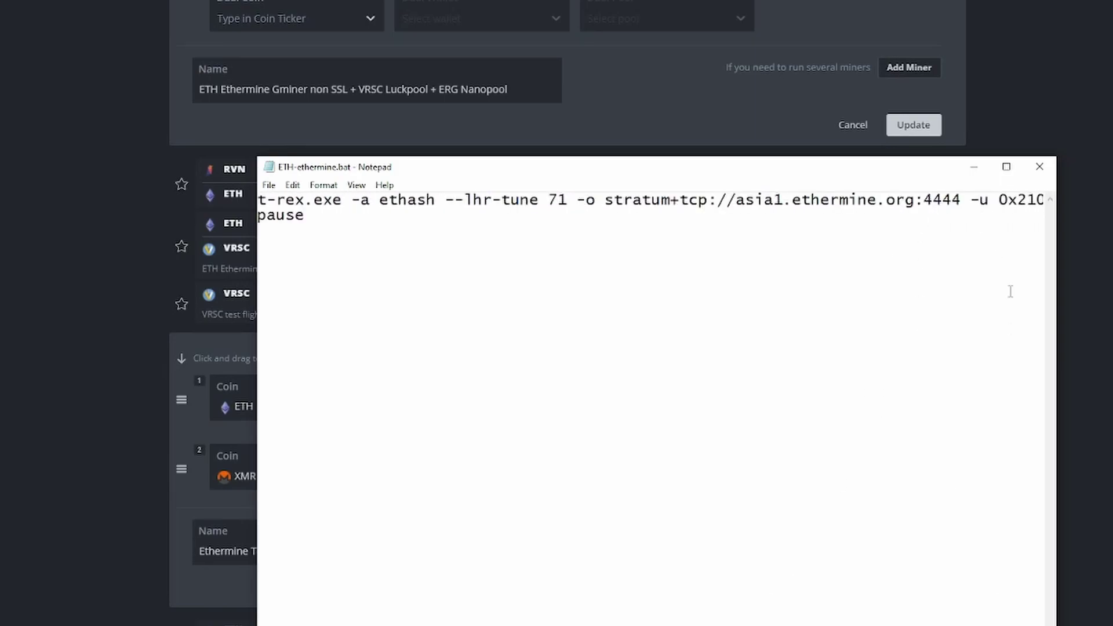
{"action": "scroll", "coordinate": [1010, 291], "scroll_direction": "right", "scroll_amount": 15}
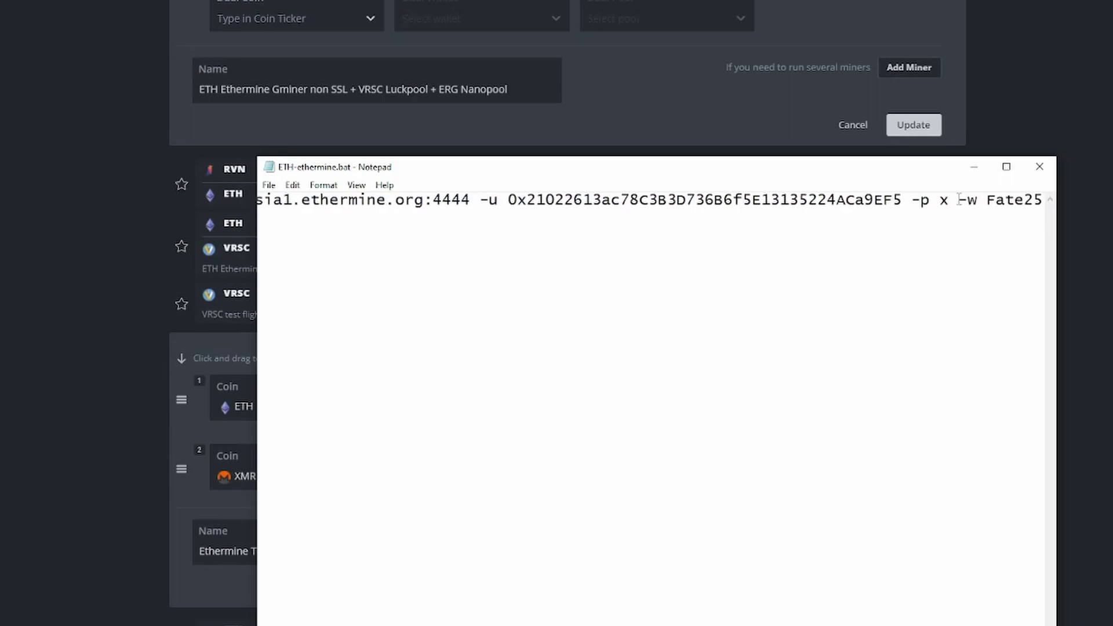
{"action": "left_click_drag", "start_coordinate": [959, 200], "coordinate": [979, 201]}
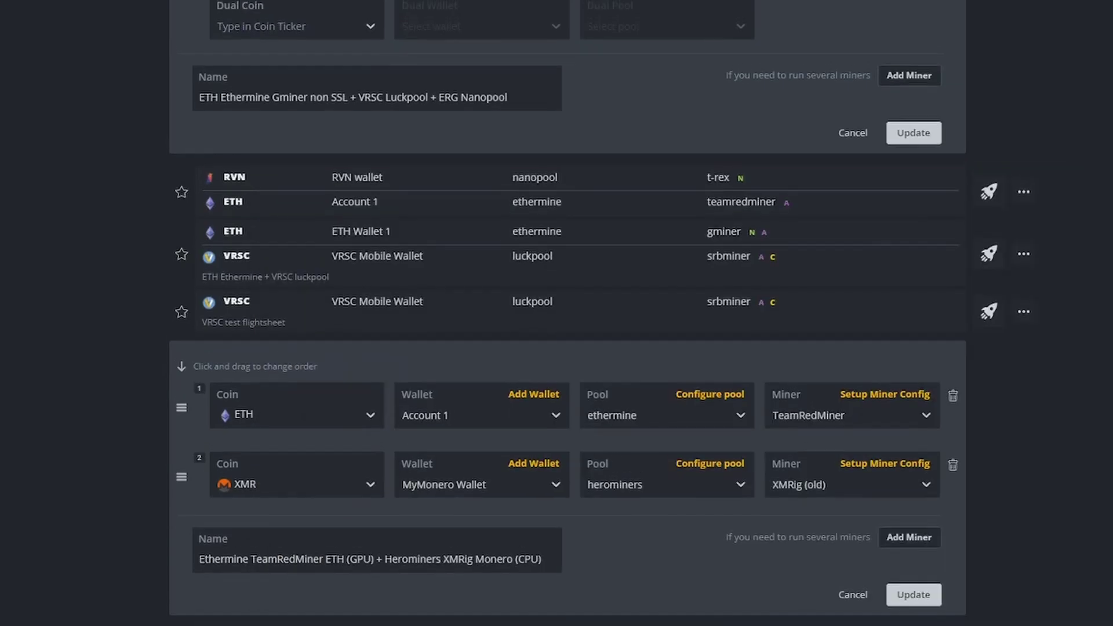
- Return to the HiveOS flight sheets and inspect T-Rex Miner's extra config arguments and help for the ERG nanopool entry
{"action": "scroll", "coordinate": [567, 313], "scroll_direction": "up", "scroll_amount": 5}
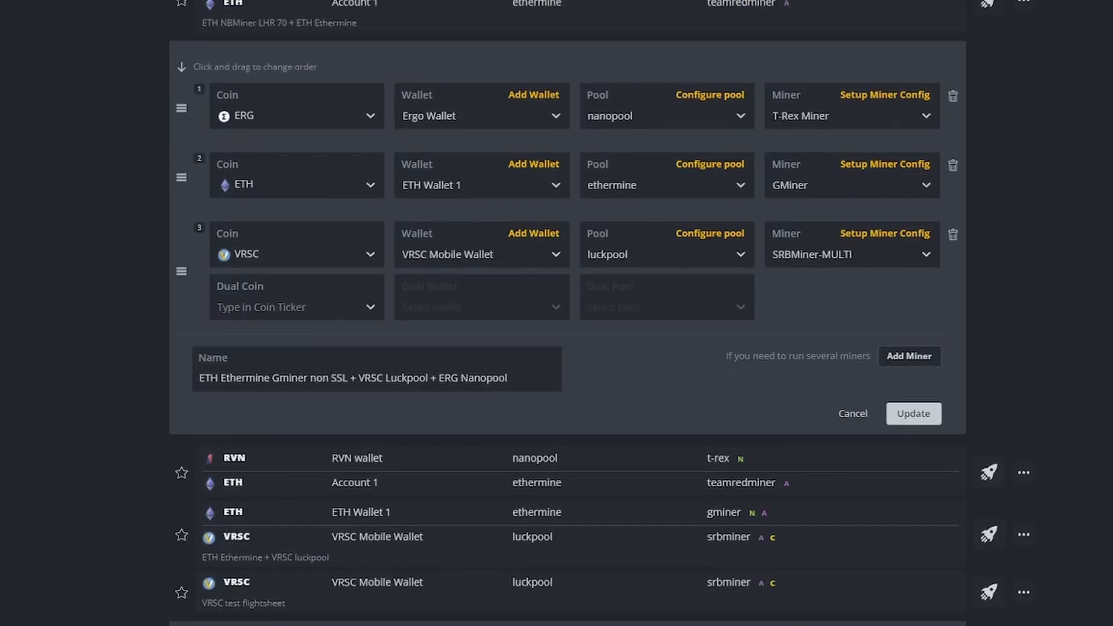
{"action": "left_click", "coordinate": [888, 97]}
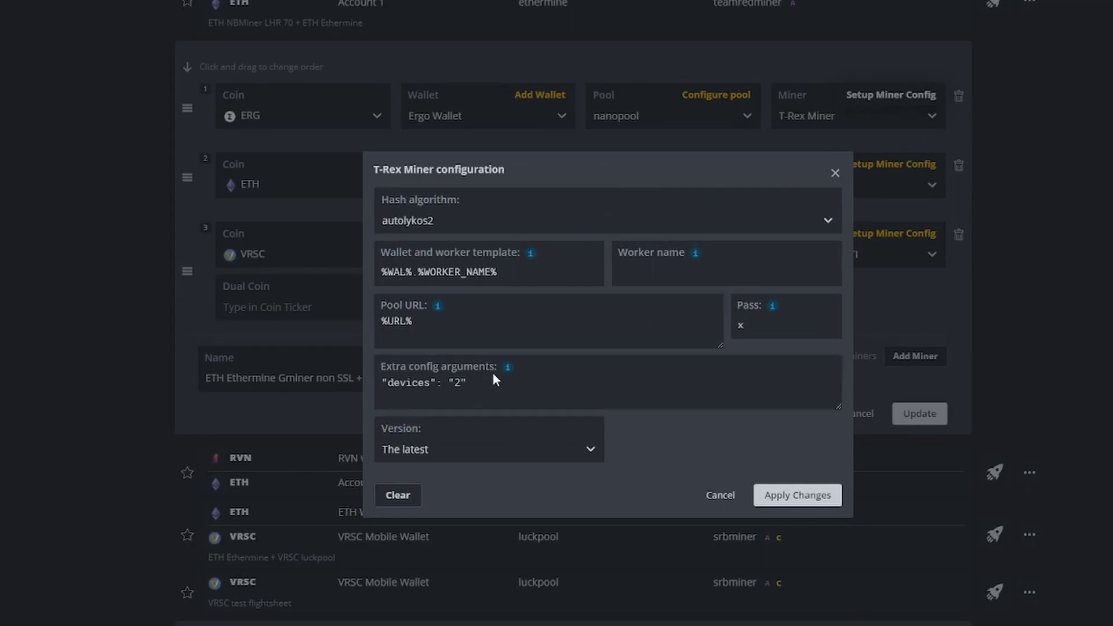
{"action": "mouse_move", "coordinate": [509, 367]}
- Compare the -u and -a arguments in T-Rex's ETH-ethermine.bat with the T-Rex Miner configuration fields in the HiveOS flight sheet
{"action": "key", "text": "alt+Tab"}
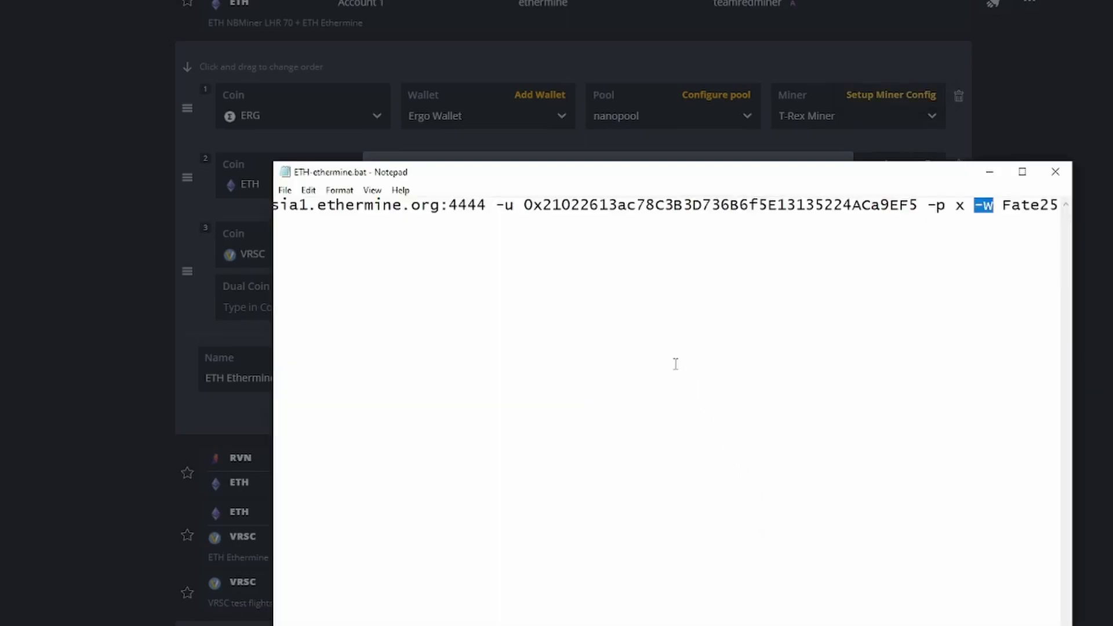
{"action": "left_click_drag", "start_coordinate": [495, 205], "coordinate": [511, 205]}
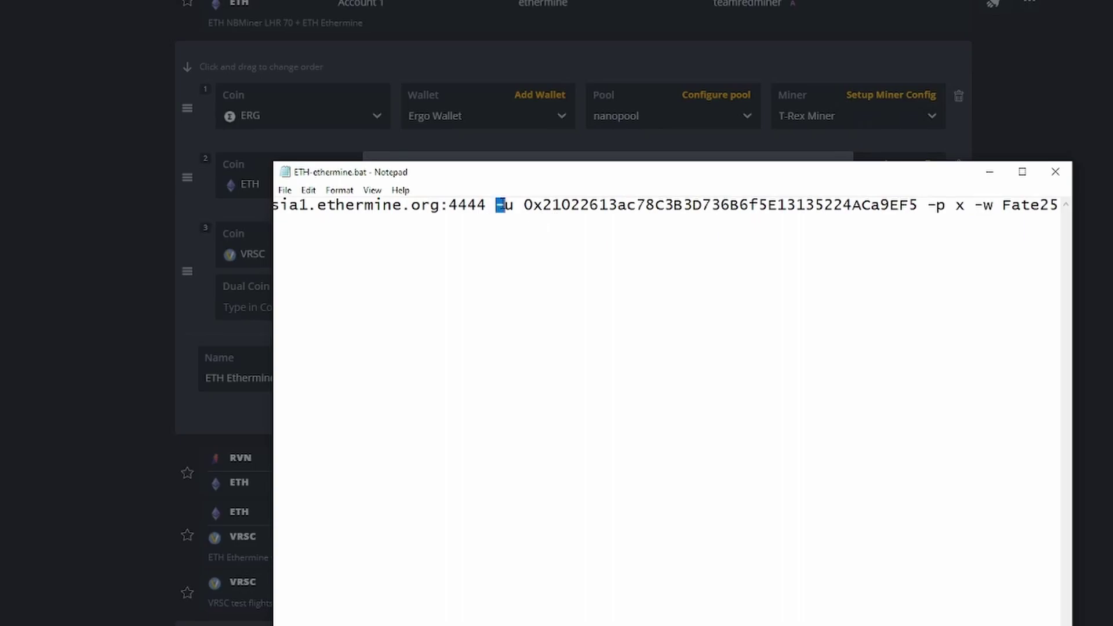
{"action": "left_click", "coordinate": [542, 216]}
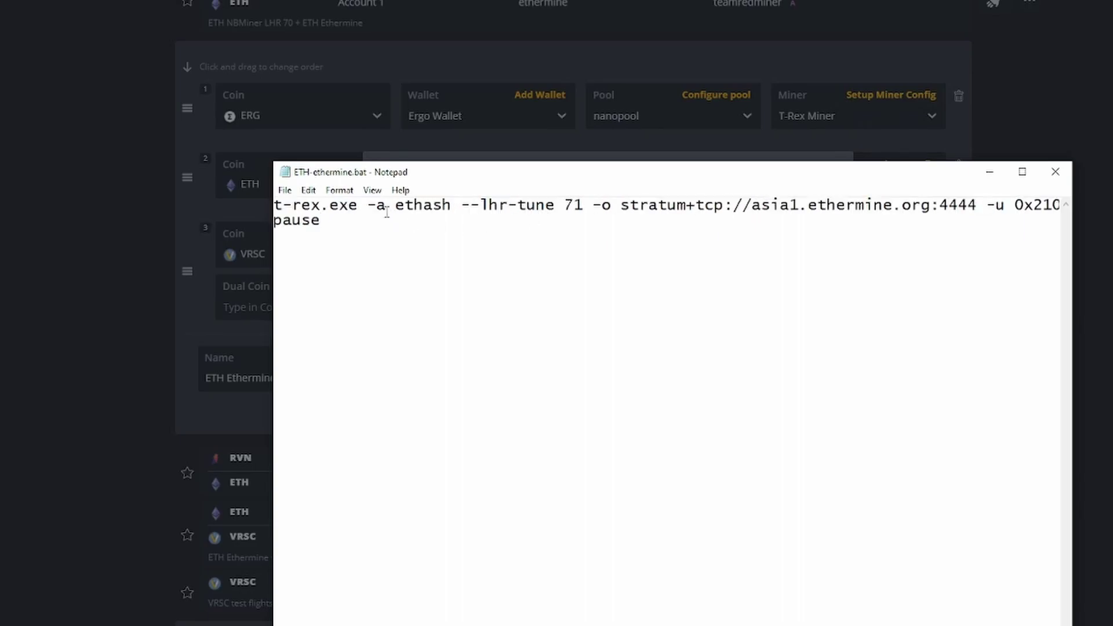
{"action": "left_click_drag", "start_coordinate": [368, 206], "coordinate": [381, 202]}
{"action": "left_click", "coordinate": [881, 98]}
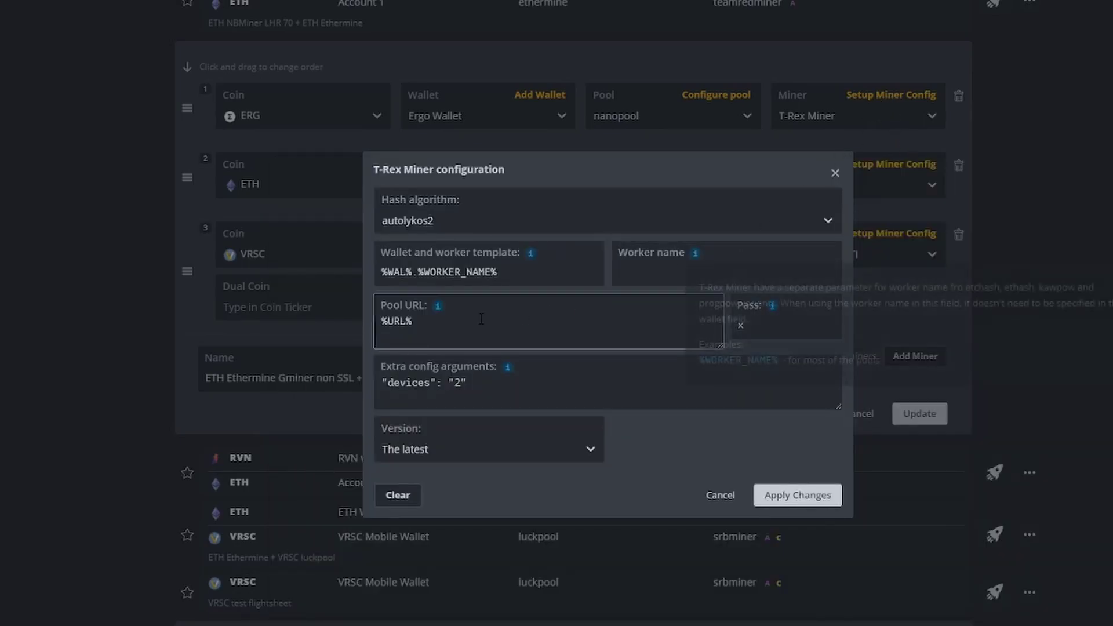
{"action": "left_click", "coordinate": [449, 383]}
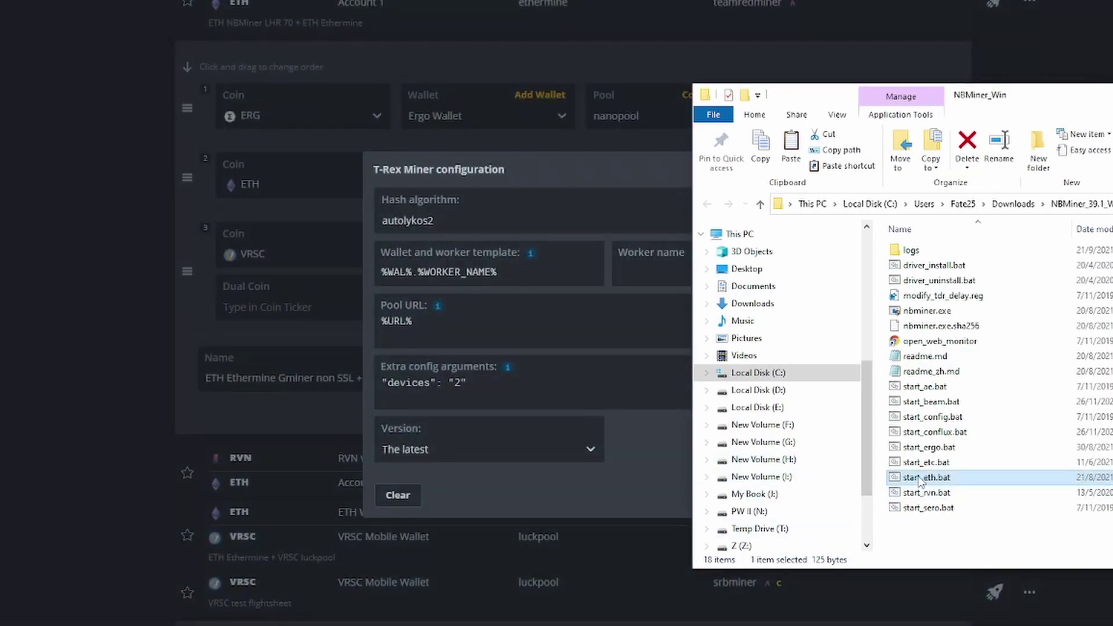
- Open NBMiner's start_eth.bat in Notepad with its command line in view, and examine the -a and -o arguments
{"action": "right_click", "coordinate": [921, 477]}
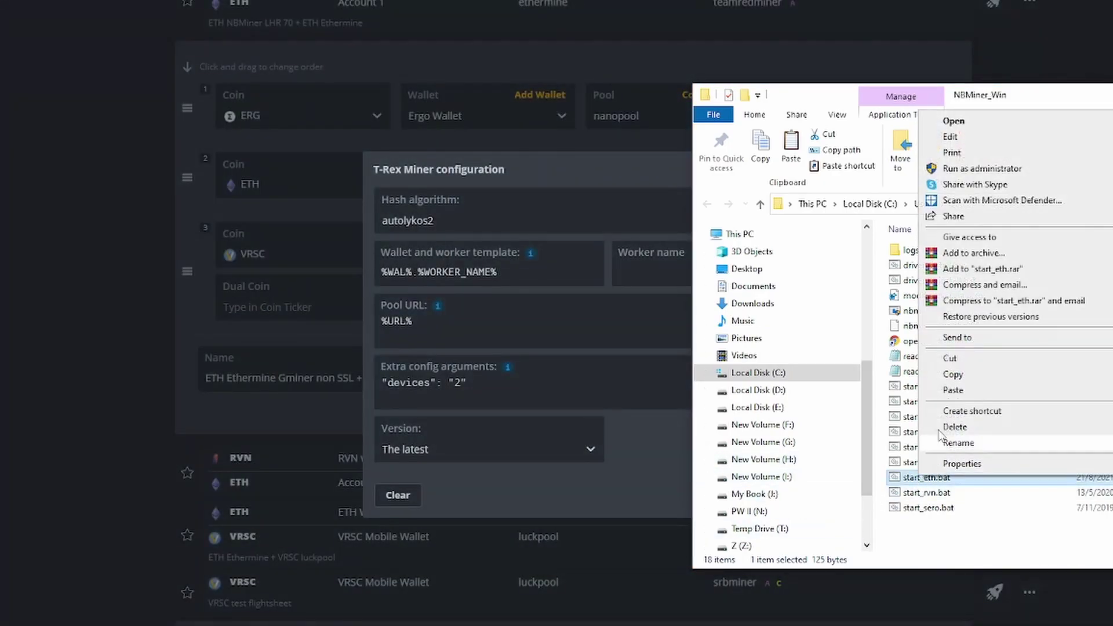
{"action": "left_click", "coordinate": [1009, 140]}
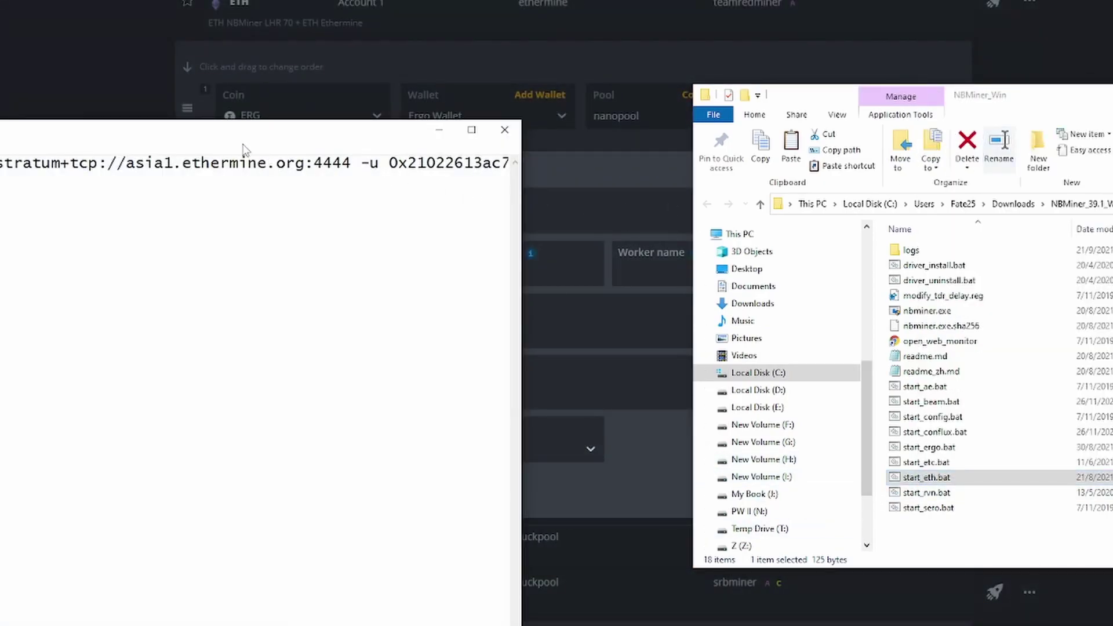
{"action": "left_click_drag", "start_coordinate": [245, 139], "coordinate": [648, 203]}
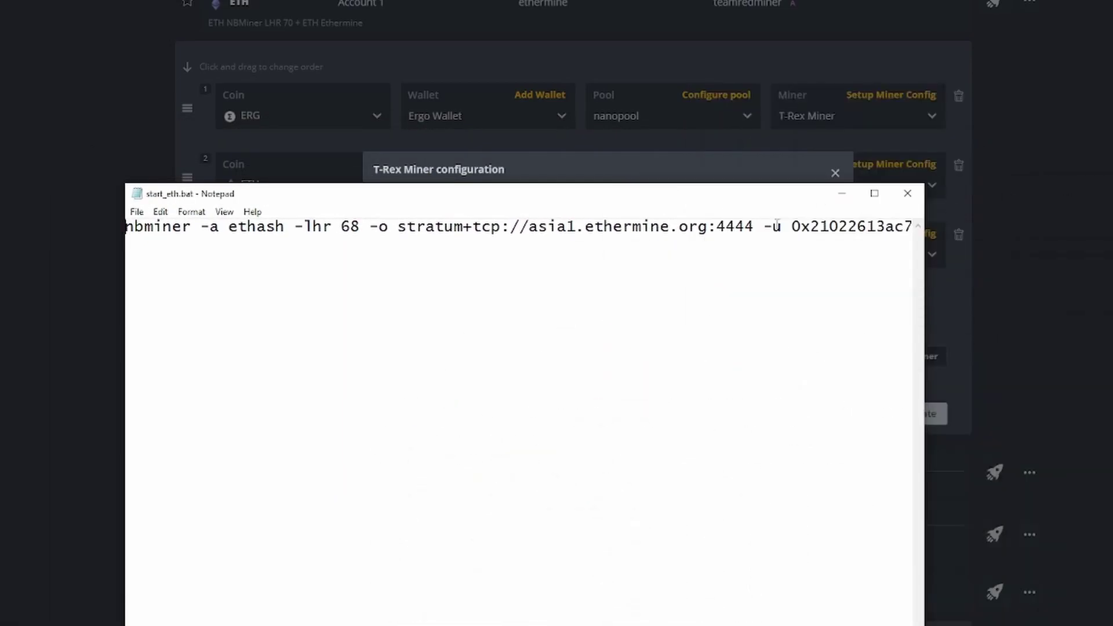
{"action": "left_click_drag", "start_coordinate": [758, 197], "coordinate": [1082, 145]}
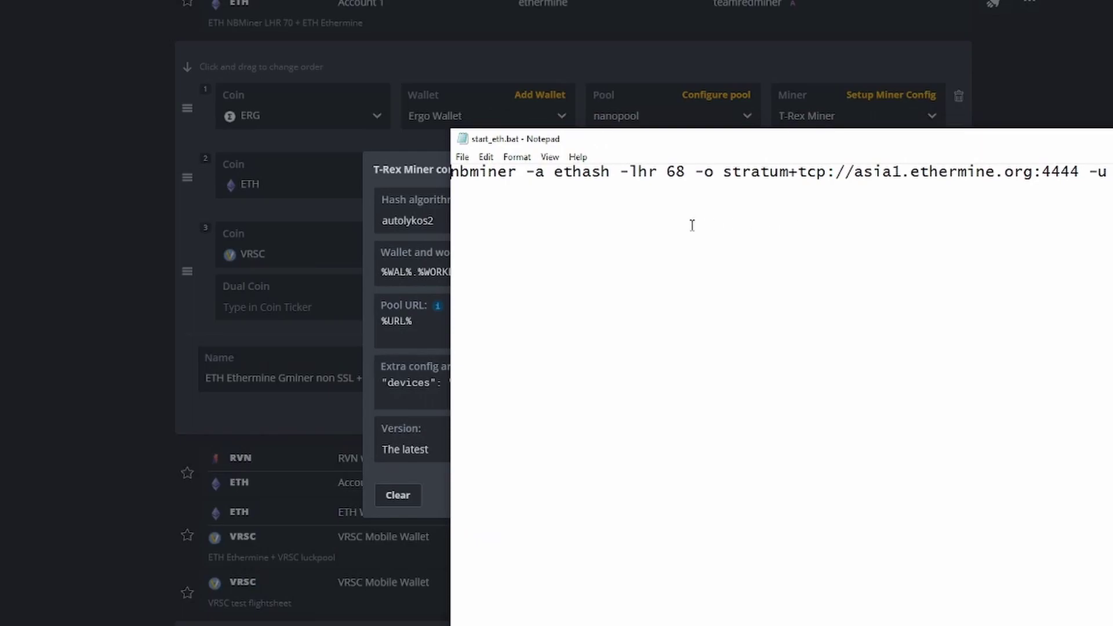
{"action": "left_click_drag", "start_coordinate": [526, 174], "coordinate": [545, 176]}
{"action": "left_click", "coordinate": [551, 196]}
{"action": "left_click_drag", "start_coordinate": [695, 172], "coordinate": [737, 181]}
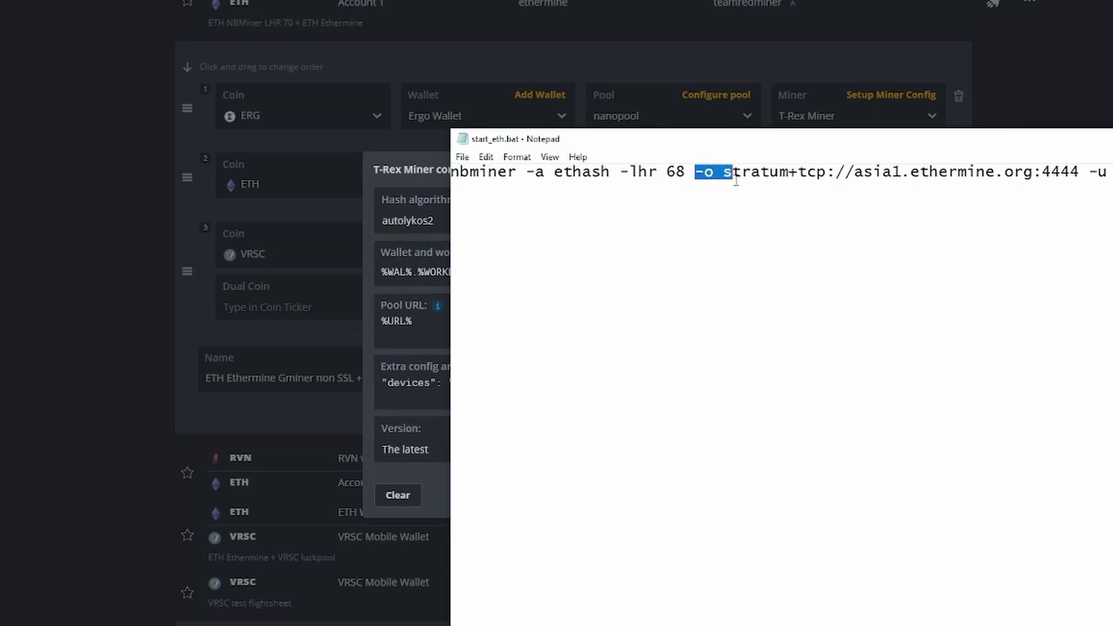
{"action": "left_click", "coordinate": [736, 181]}
- Return to HiveOS, close T-Rex Miner's configuration and open the extra config arguments help for NBMiner in the NBMiner + lolMiner + VRSC sheet
{"action": "key", "text": "alt+Tab"}
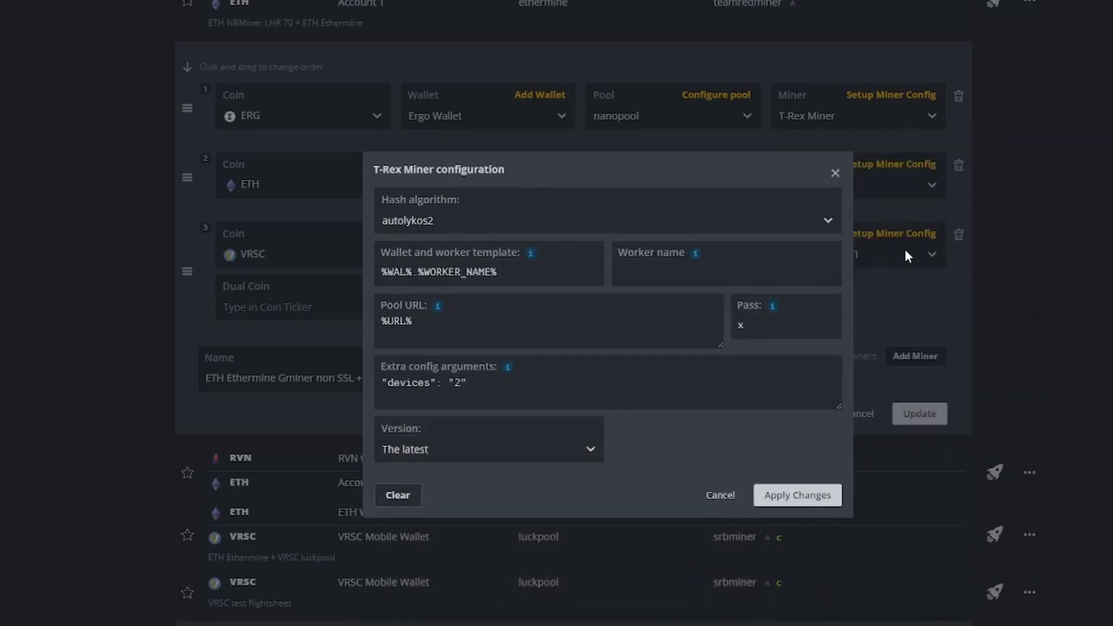
{"action": "left_click", "coordinate": [835, 173]}
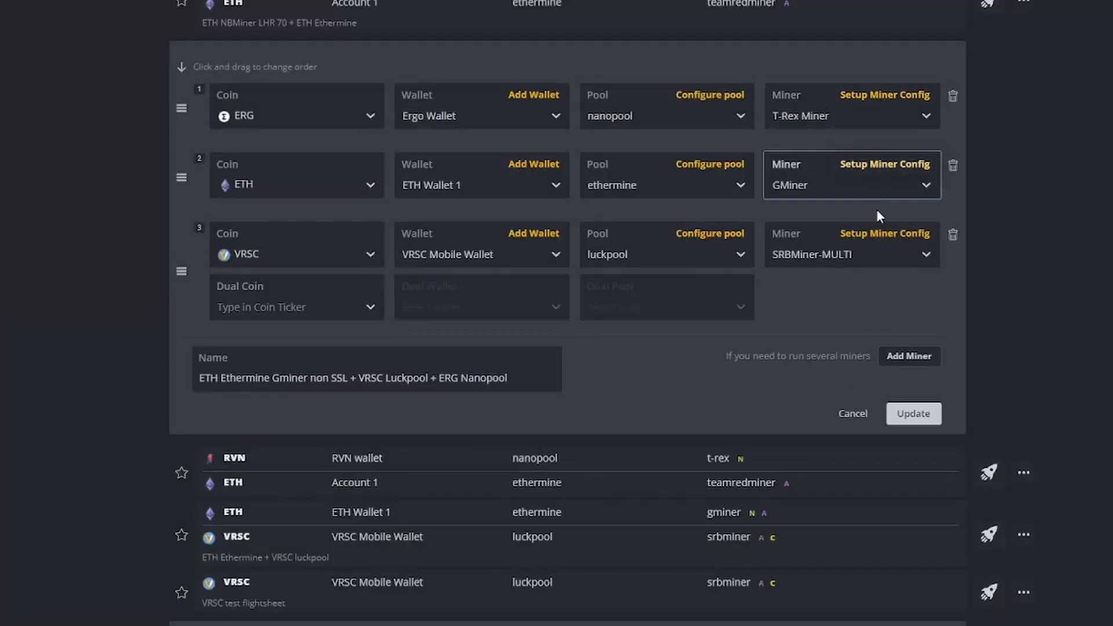
{"action": "scroll", "coordinate": [836, 434], "scroll_direction": "down", "scroll_amount": 5}
{"action": "scroll", "coordinate": [837, 434], "scroll_direction": "up", "scroll_amount": 15}
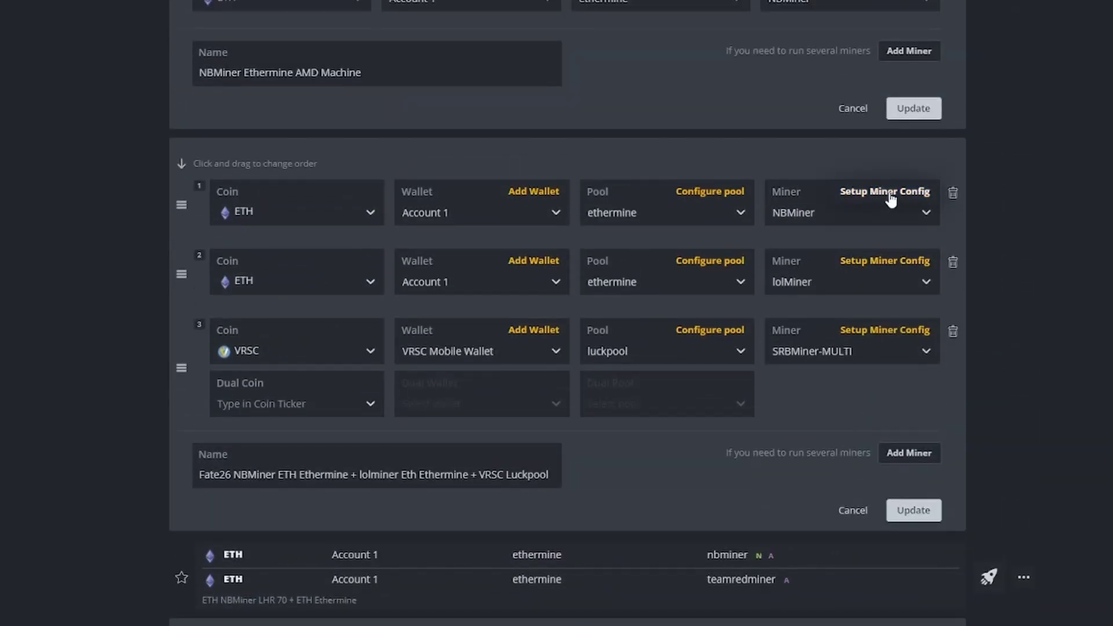
{"action": "left_click", "coordinate": [891, 199]}
{"action": "mouse_move", "coordinate": [508, 455]}
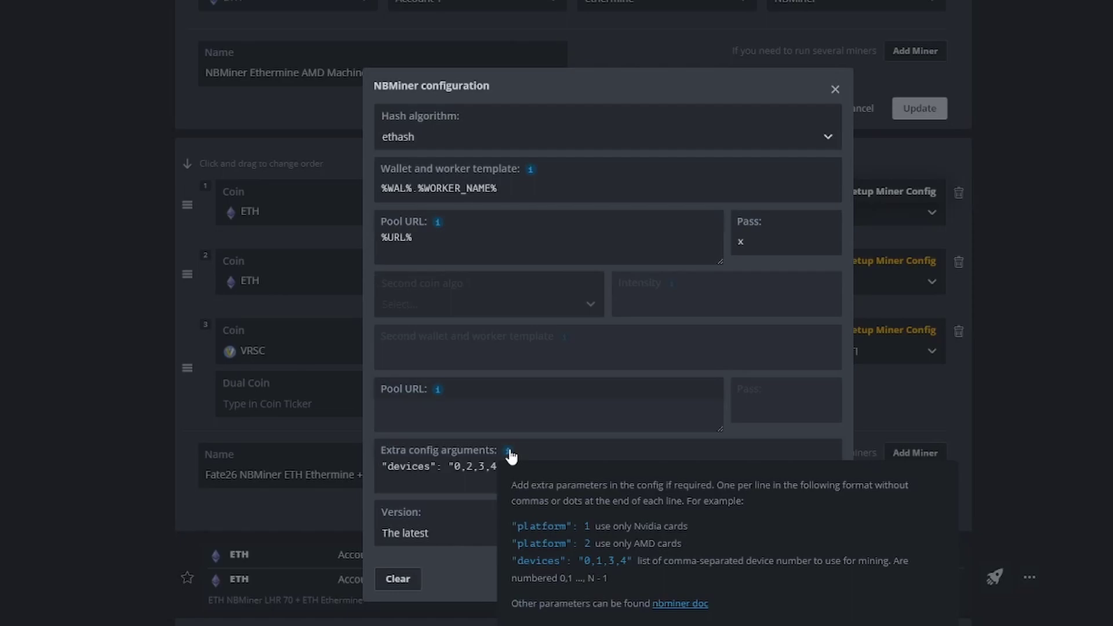
- Examine the quoted, comma-separated device list in NBMiner's extra config arguments and close the configuration without applying changes
{"action": "left_click", "coordinate": [425, 478]}
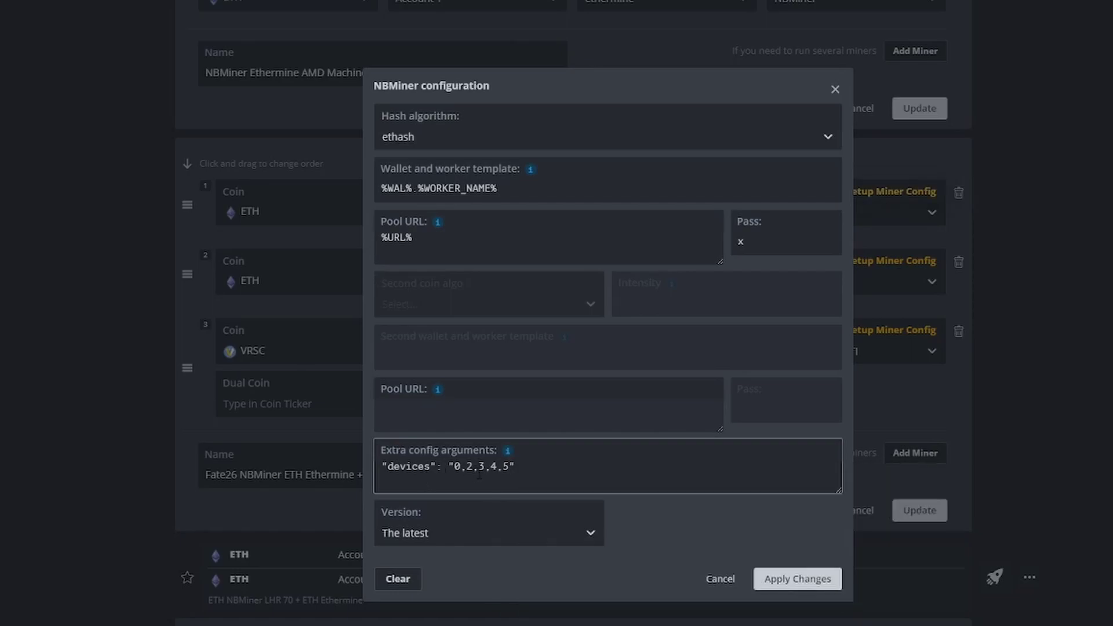
{"action": "left_click", "coordinate": [454, 466]}
{"action": "left_click_drag", "start_coordinate": [510, 467], "coordinate": [454, 467]}
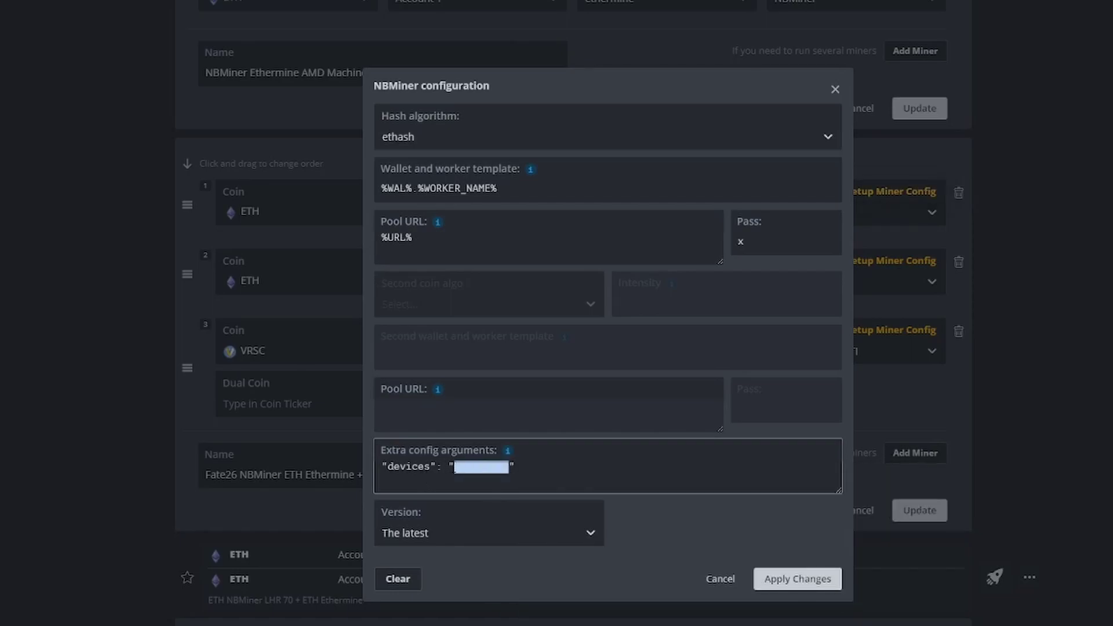
{"action": "left_click", "coordinate": [513, 469]}
{"action": "left_click", "coordinate": [449, 468]}
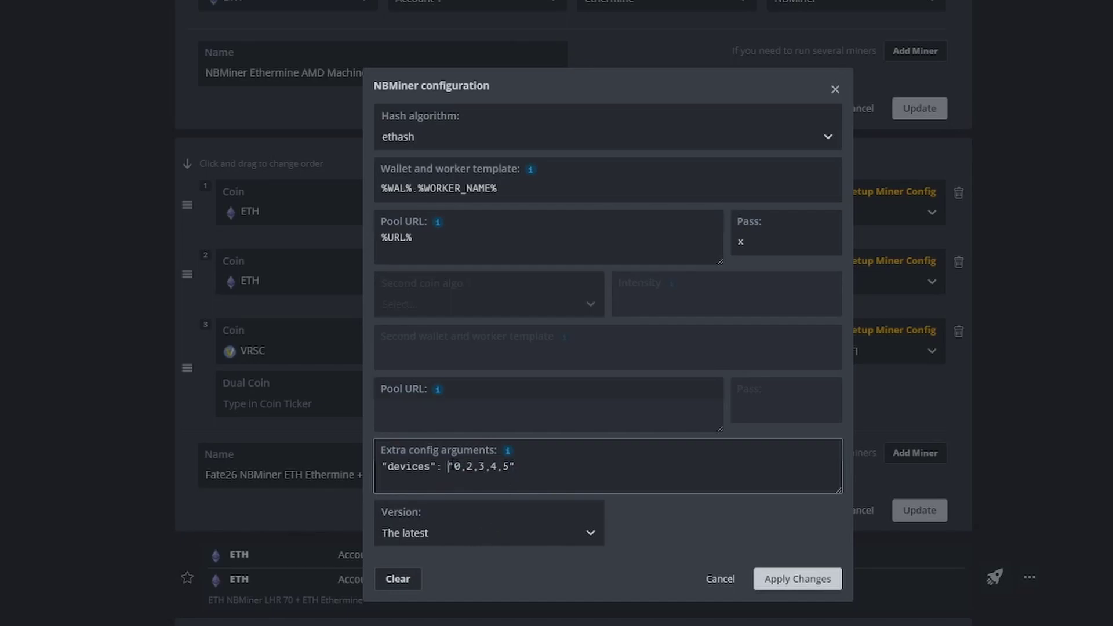
{"action": "key", "text": "End"}
{"action": "left_click", "coordinate": [468, 467]}
{"action": "left_click", "coordinate": [721, 579]}
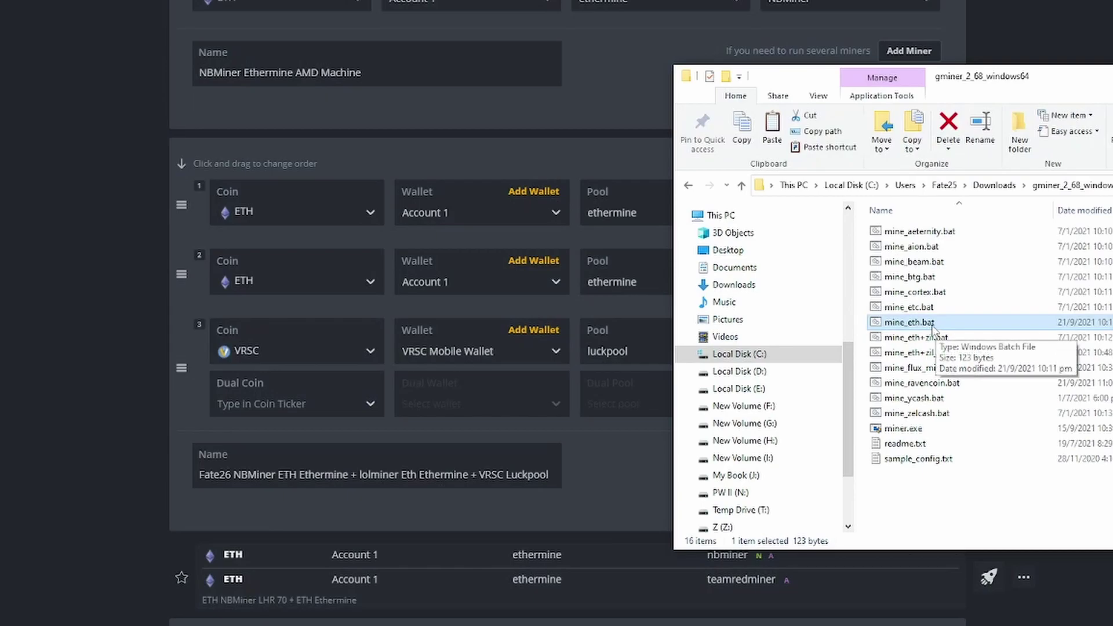
- Open GMiner's mine_eth.bat from the gminer_2_68_windows64 folder in Notepad, examine its --algo, --server and --user arguments, and minimise the windows
{"action": "right_click", "coordinate": [933, 325]}
{"action": "left_click", "coordinate": [963, 336]}
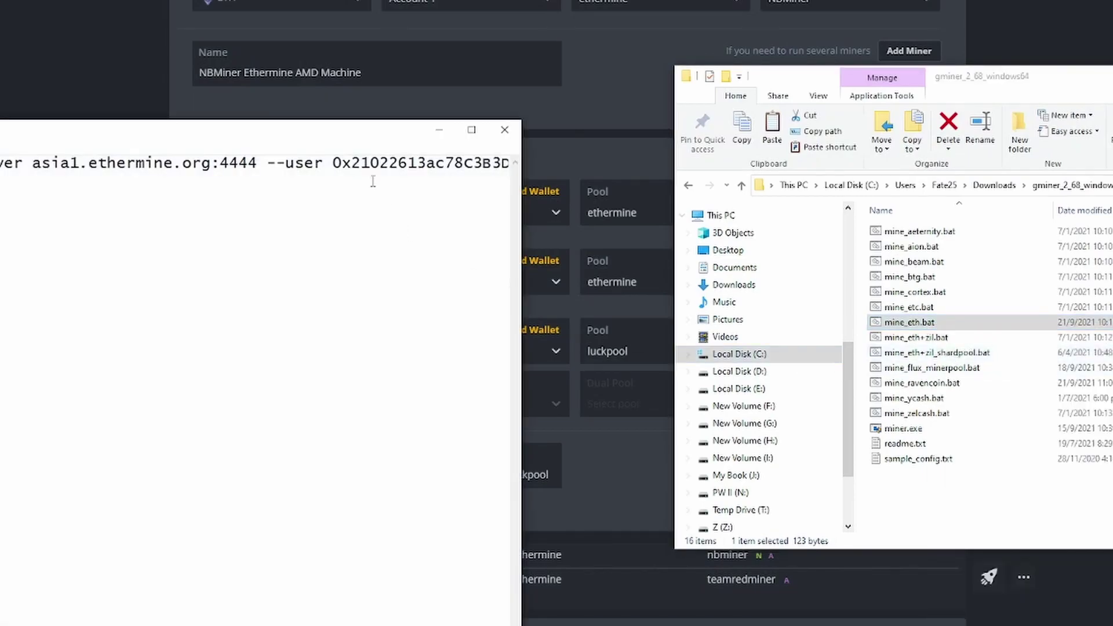
{"action": "left_click_drag", "start_coordinate": [341, 135], "coordinate": [630, 171]}
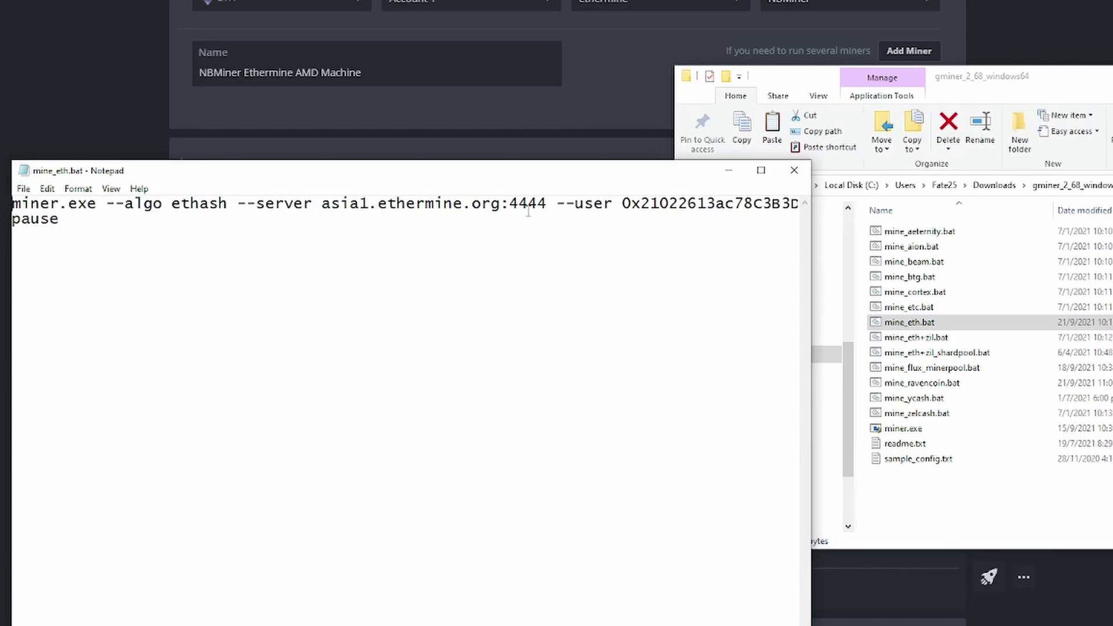
{"action": "key", "text": "super+Down"}
{"action": "key", "text": "super+Down"}
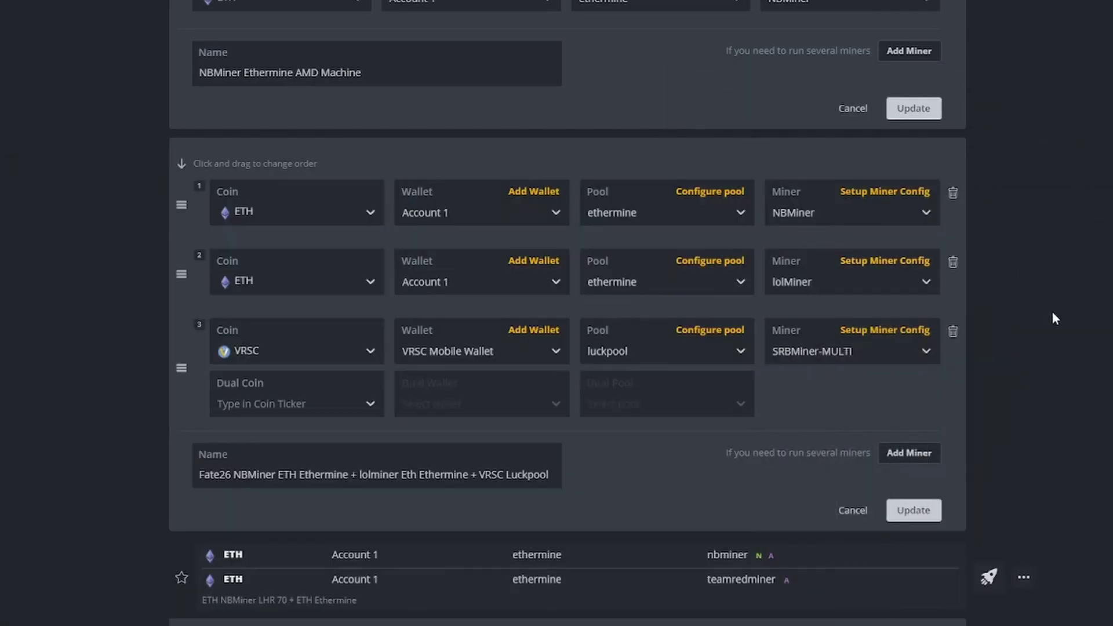
- Inspect GMiner's --devices syntax and extra config arguments help in the ETH Ethermine Gminer non SSL flight sheet, and close its configuration
{"action": "scroll", "coordinate": [922, 394], "scroll_direction": "down", "scroll_amount": 3}
{"action": "scroll", "coordinate": [924, 408], "scroll_direction": "down", "scroll_amount": 5}
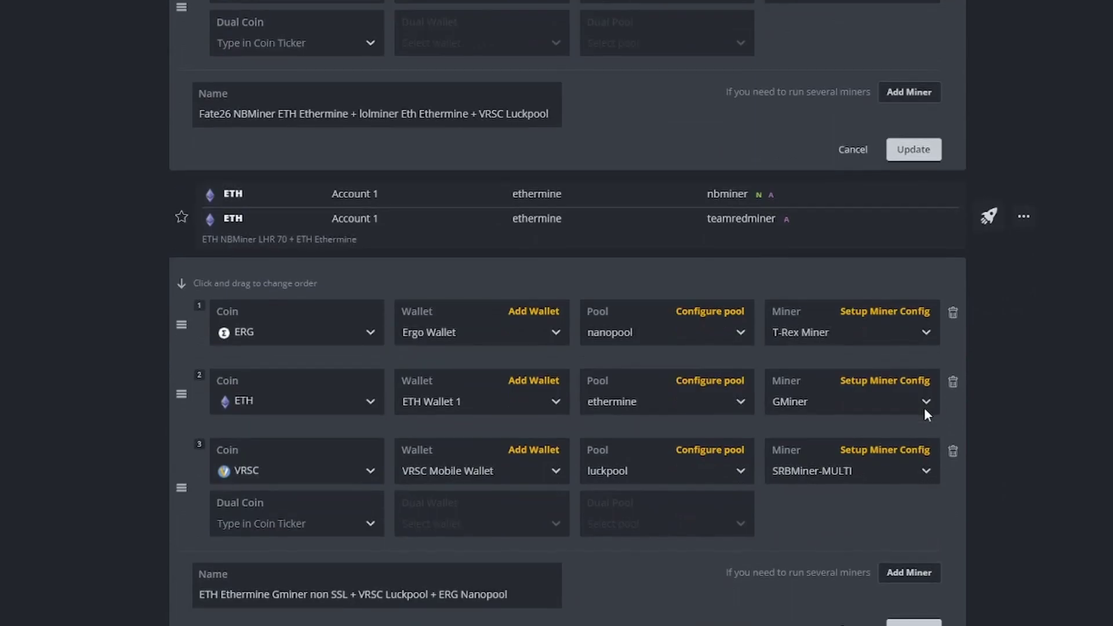
{"action": "left_click", "coordinate": [910, 238]}
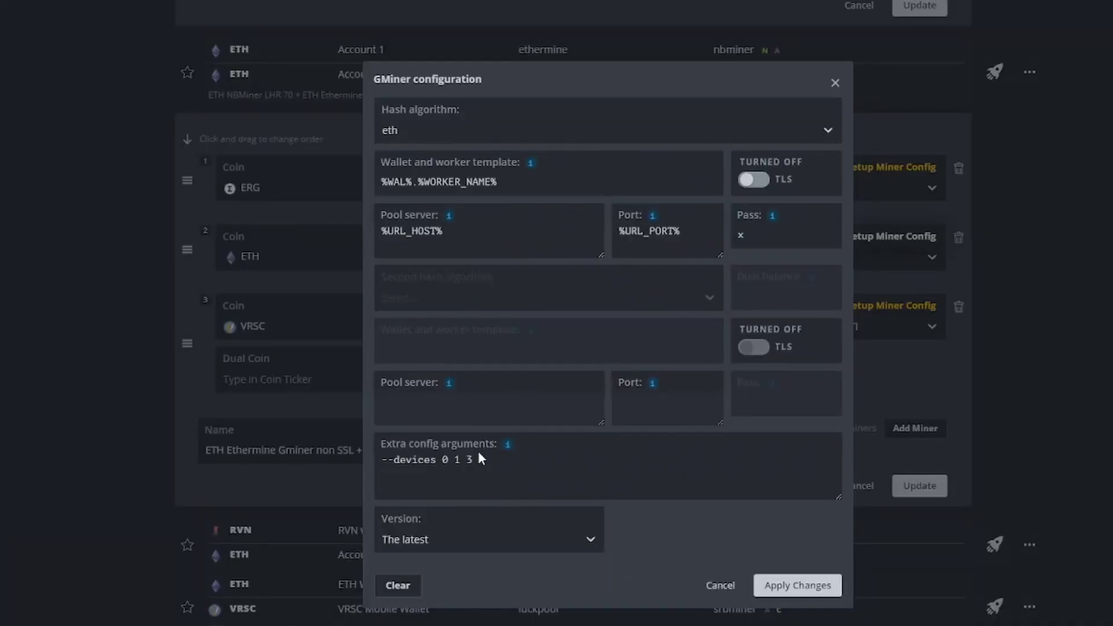
{"action": "left_click", "coordinate": [385, 465]}
{"action": "mouse_move", "coordinate": [509, 445]}
{"action": "left_click", "coordinate": [835, 83]}
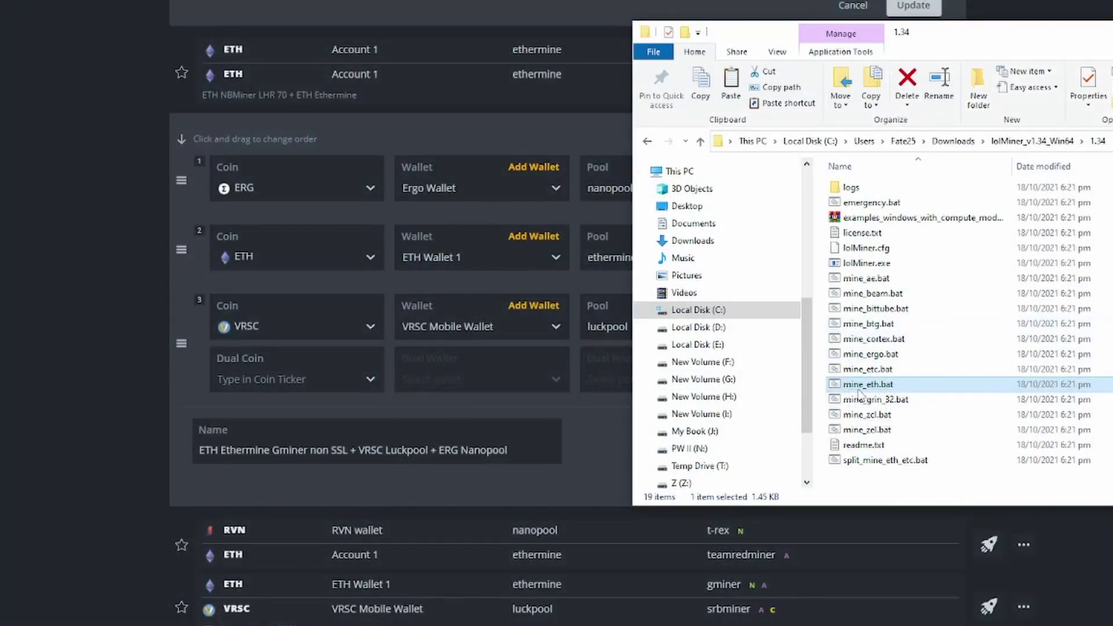
- Open lolMiner's mine_eth.bat from the 1.34 folder in Notepad, examine its ETHASH command lines, and return to HiveOS
{"action": "right_click", "coordinate": [861, 389]}
{"action": "left_click", "coordinate": [890, 415]}
{"action": "scroll", "coordinate": [670, 482], "scroll_direction": "down", "scroll_amount": 7}
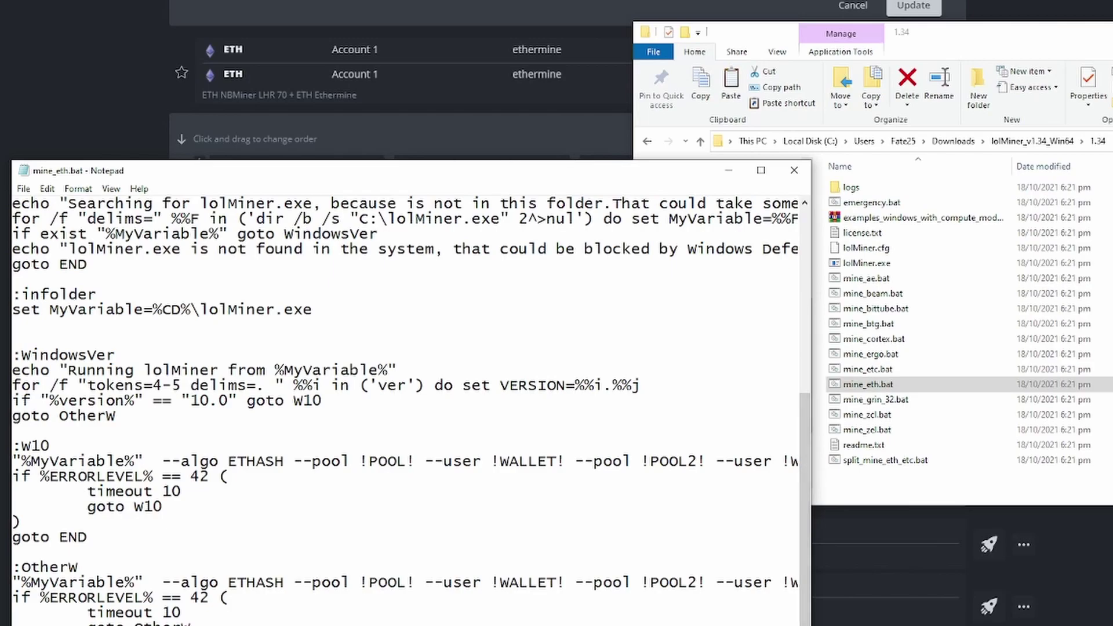
{"action": "left_click", "coordinate": [868, 383]}
{"action": "left_click", "coordinate": [1106, 287]}
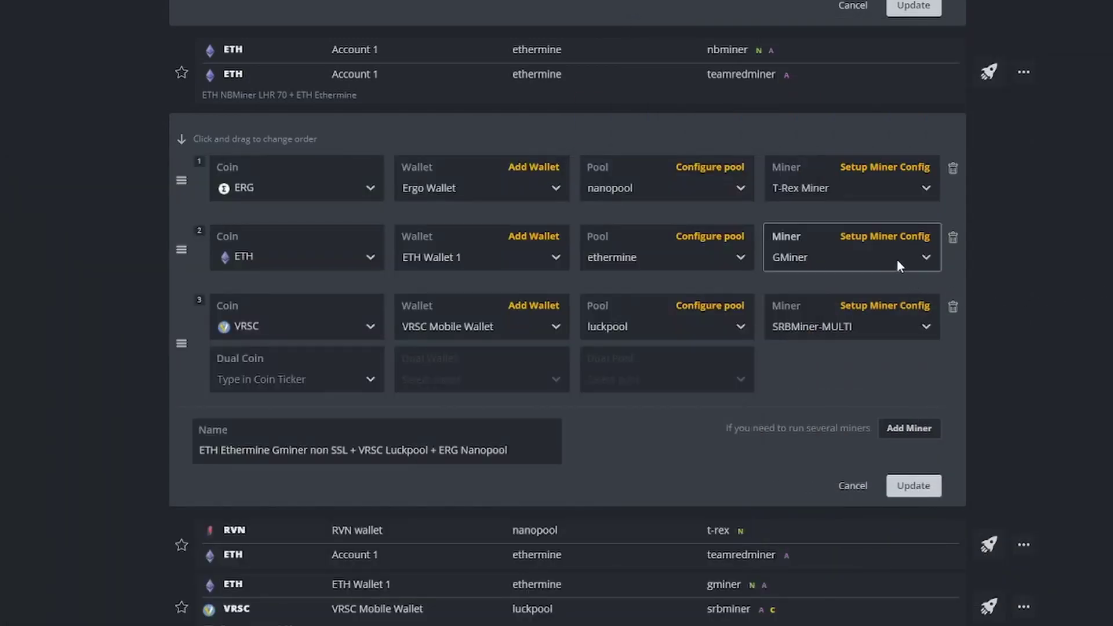
- Inspect lolMiner's --devices argument and extra config arguments help in the NBMiner + lolMiner flight sheet, and cancel the configuration
{"action": "scroll", "coordinate": [959, 439], "scroll_direction": "down", "scroll_amount": 4}
{"action": "scroll", "coordinate": [959, 439], "scroll_direction": "down", "scroll_amount": 10}
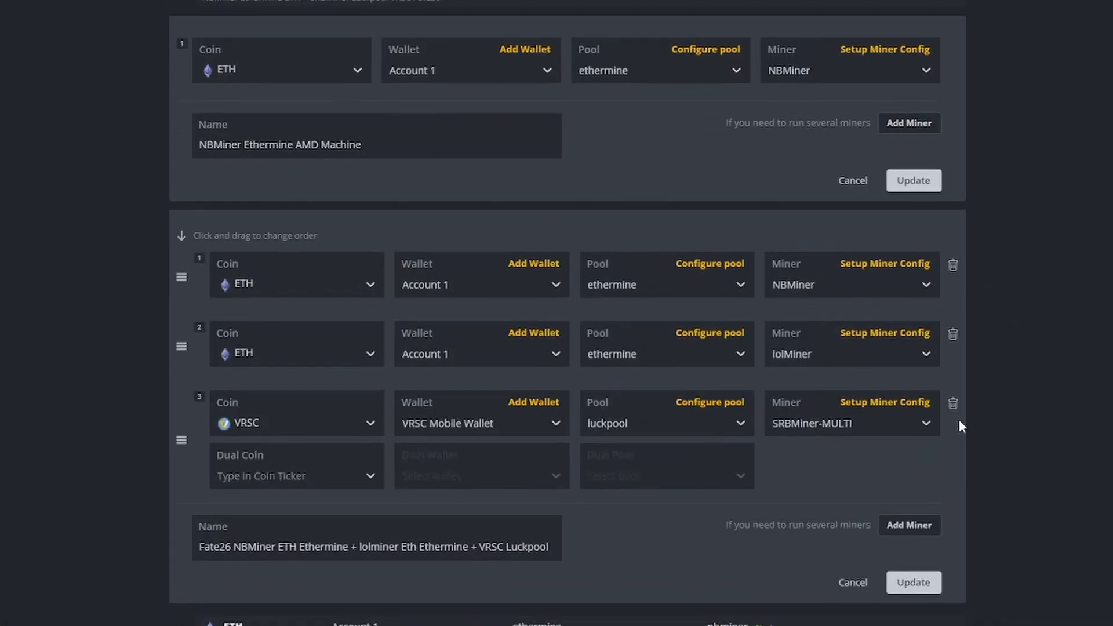
{"action": "left_click", "coordinate": [919, 333]}
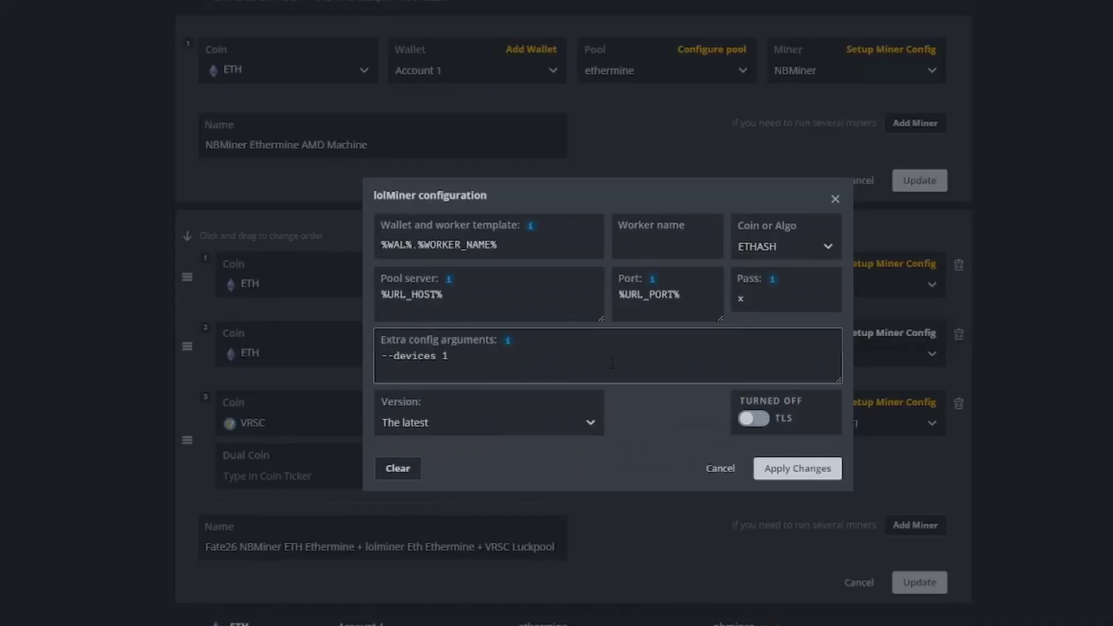
{"action": "mouse_move", "coordinate": [509, 343]}
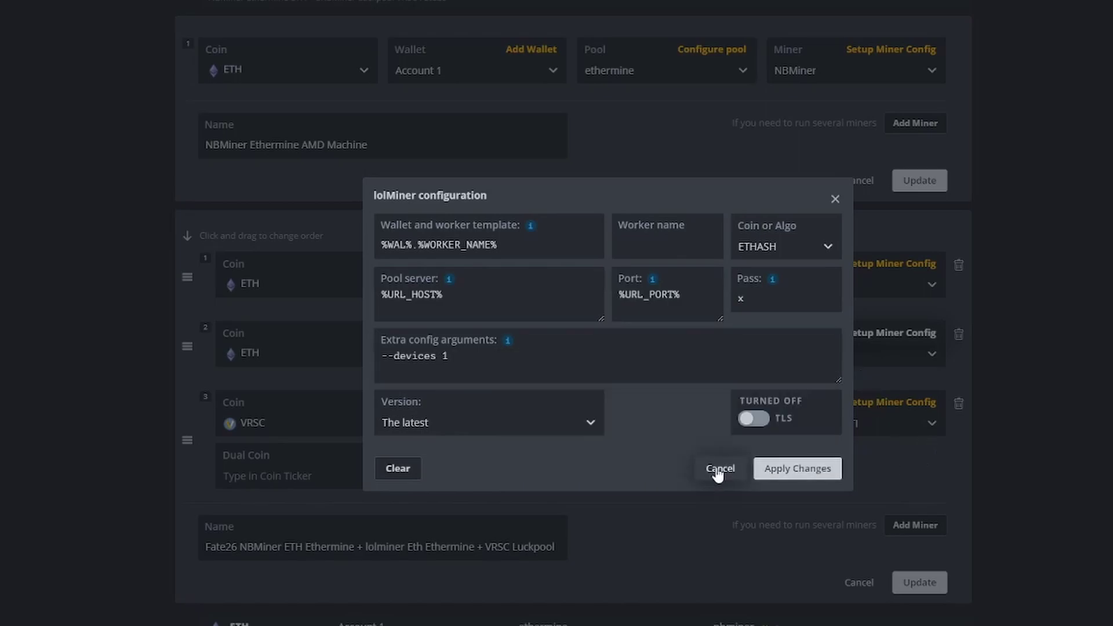
{"action": "left_click", "coordinate": [716, 468]}
- Inspect TeamRedMiner's extra config arguments help in the TeamRedMiner ETH + XMRig Monero flight sheet, and close its configuration
{"action": "scroll", "coordinate": [948, 609], "scroll_direction": "down", "scroll_amount": 15}
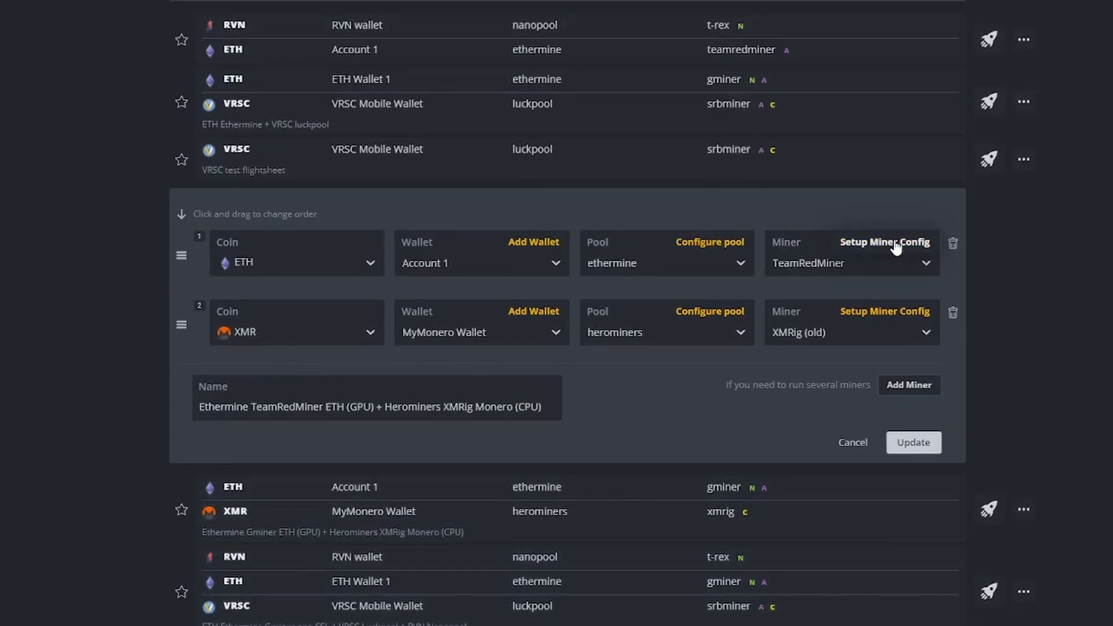
{"action": "left_click", "coordinate": [896, 244]}
{"action": "left_click", "coordinate": [829, 275]}
{"action": "mouse_move", "coordinate": [506, 372]}
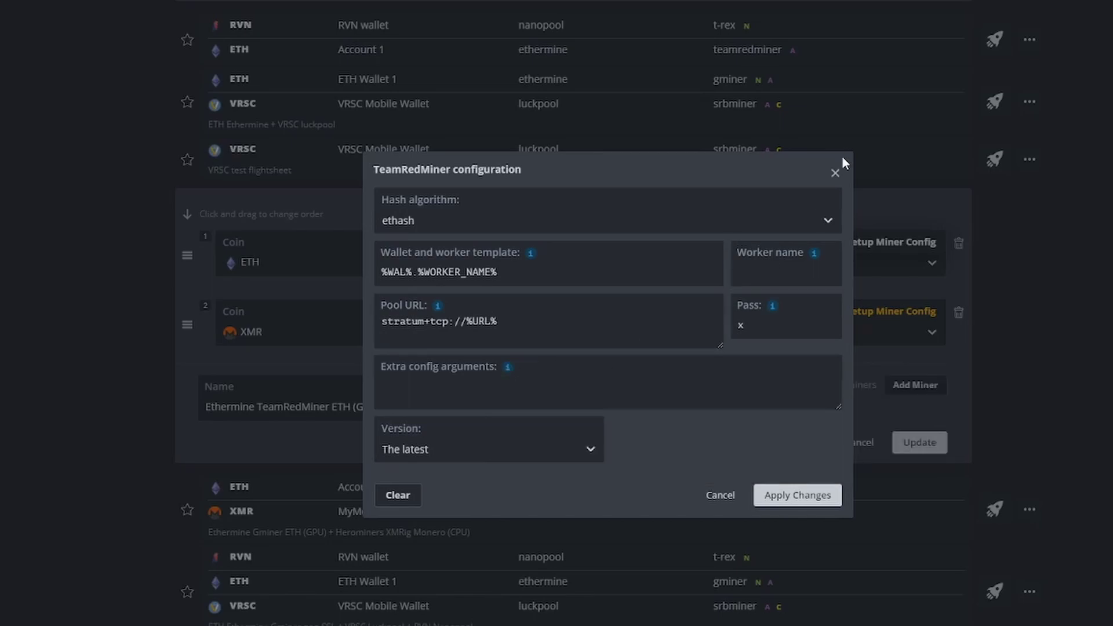
{"action": "left_click", "coordinate": [836, 173]}
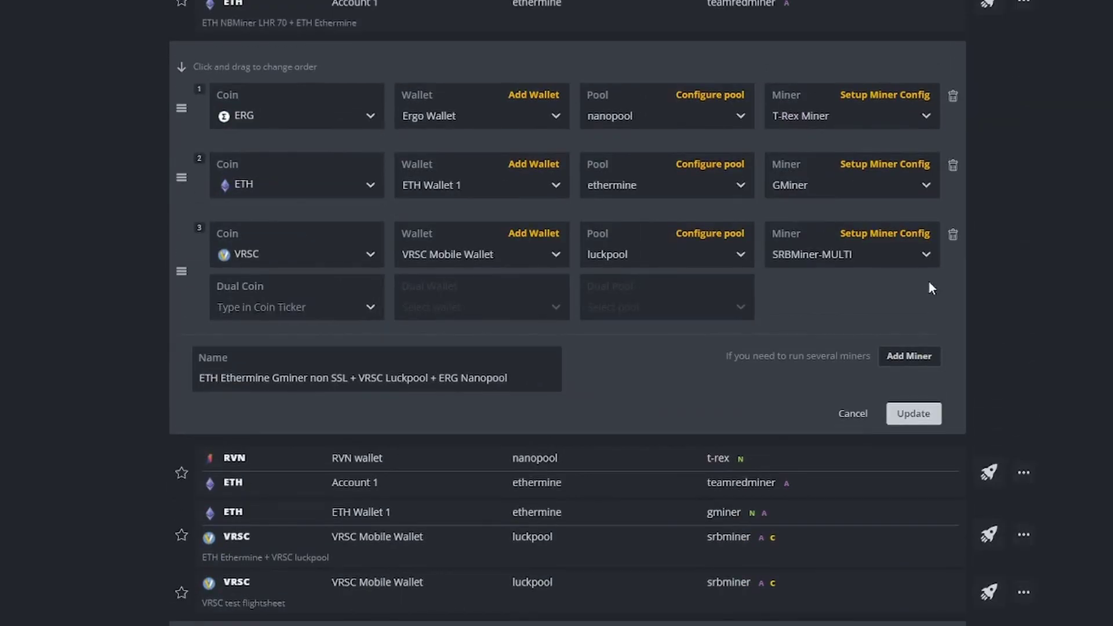
- Recheck GMiner's --devices argument and open T-Rex Miner's extra config arguments for editing at the devices value
{"action": "left_click", "coordinate": [896, 172]}
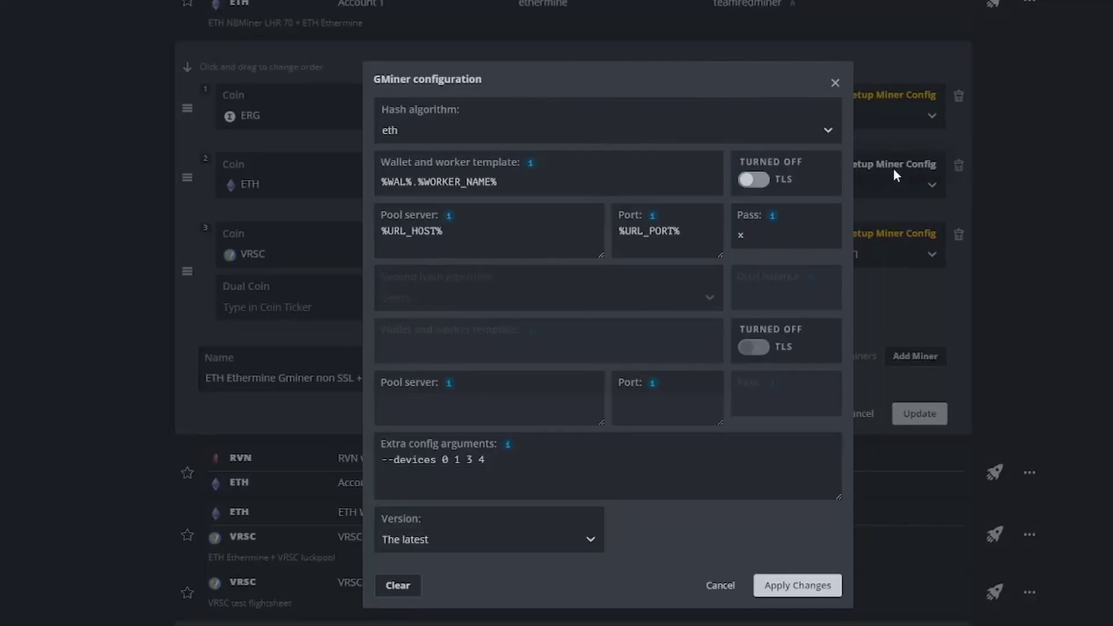
{"action": "left_click", "coordinate": [837, 83]}
{"action": "left_click", "coordinate": [890, 98]}
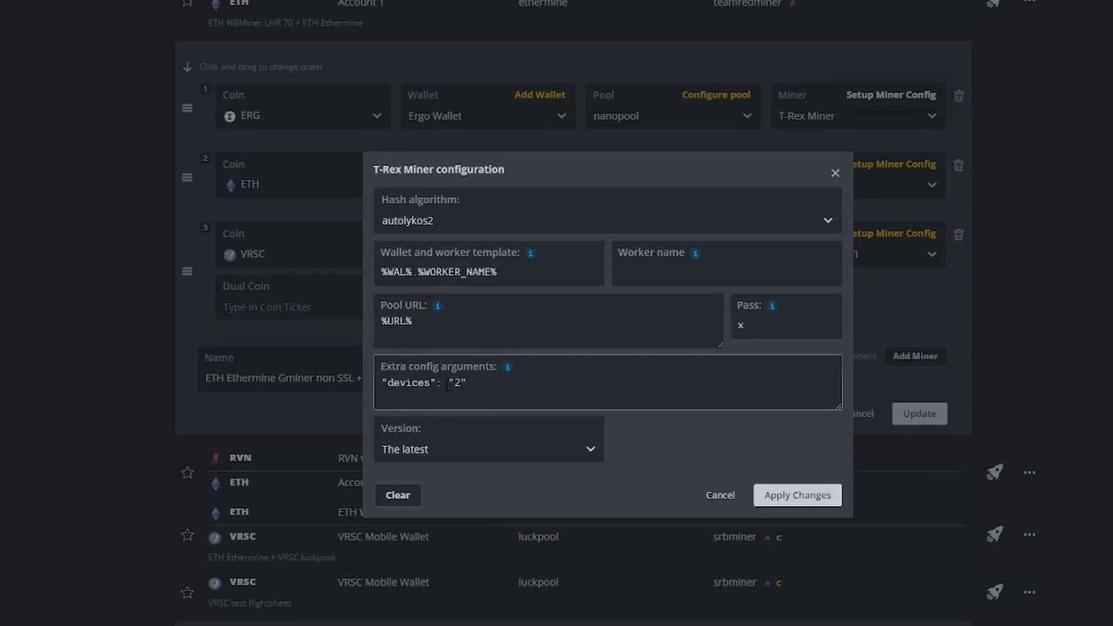
{"action": "key", "text": "Left"}
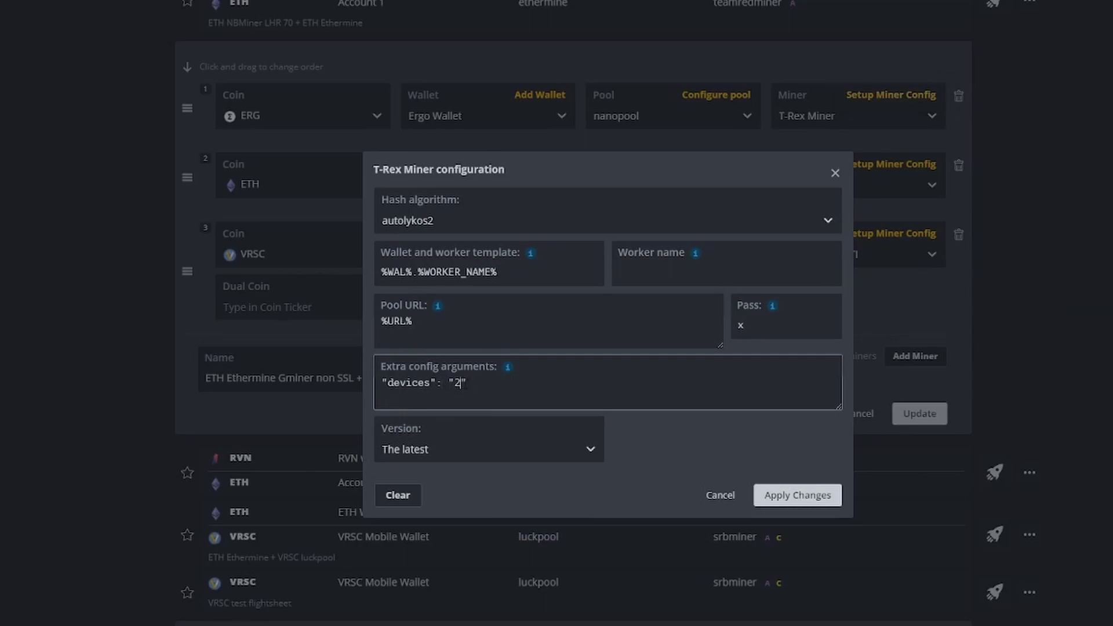